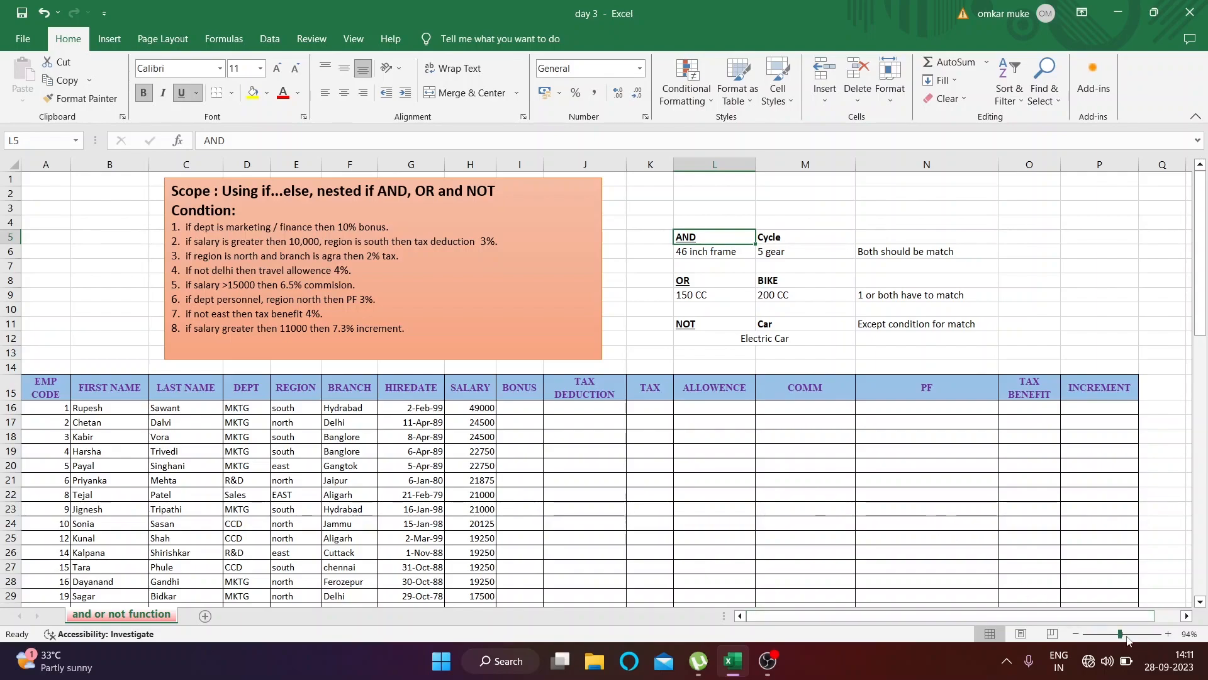
Examine the AND example for Cycle in rows 5 and 6, including its matching rule in column N
left_click(1131, 635)
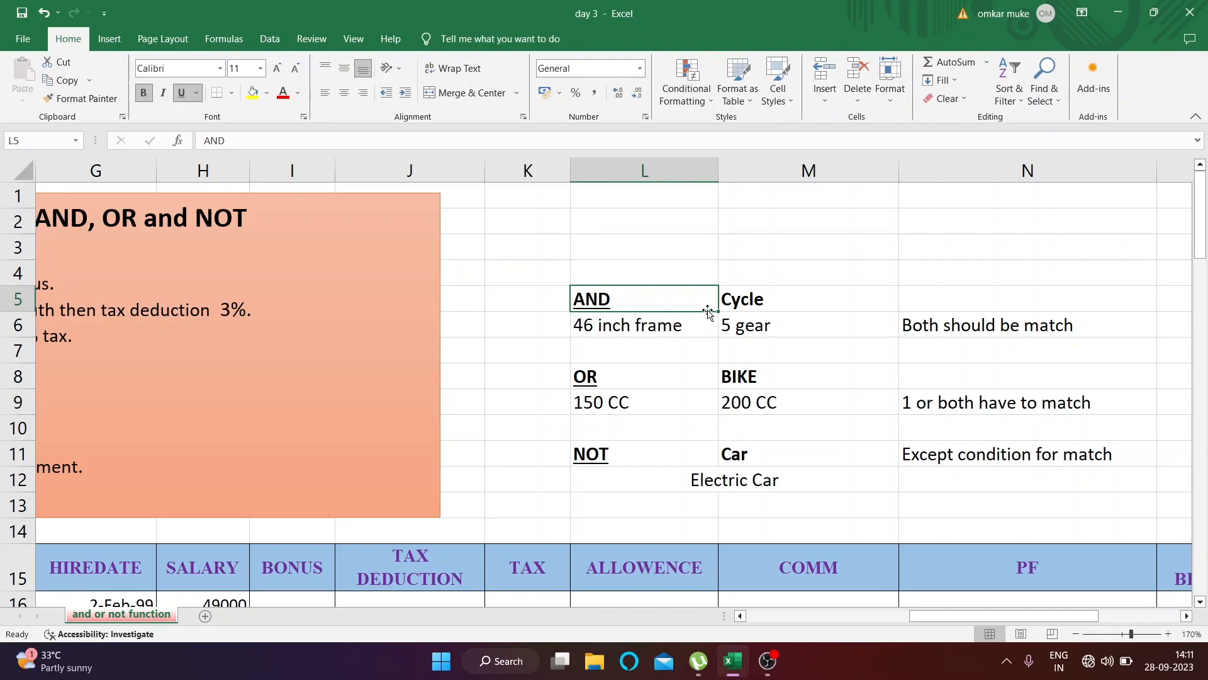
left_click(747, 306)
left_click(686, 307)
left_click(746, 319)
left_click(730, 298)
left_click(696, 303)
left_click(731, 300)
left_click(697, 302)
left_click(731, 301)
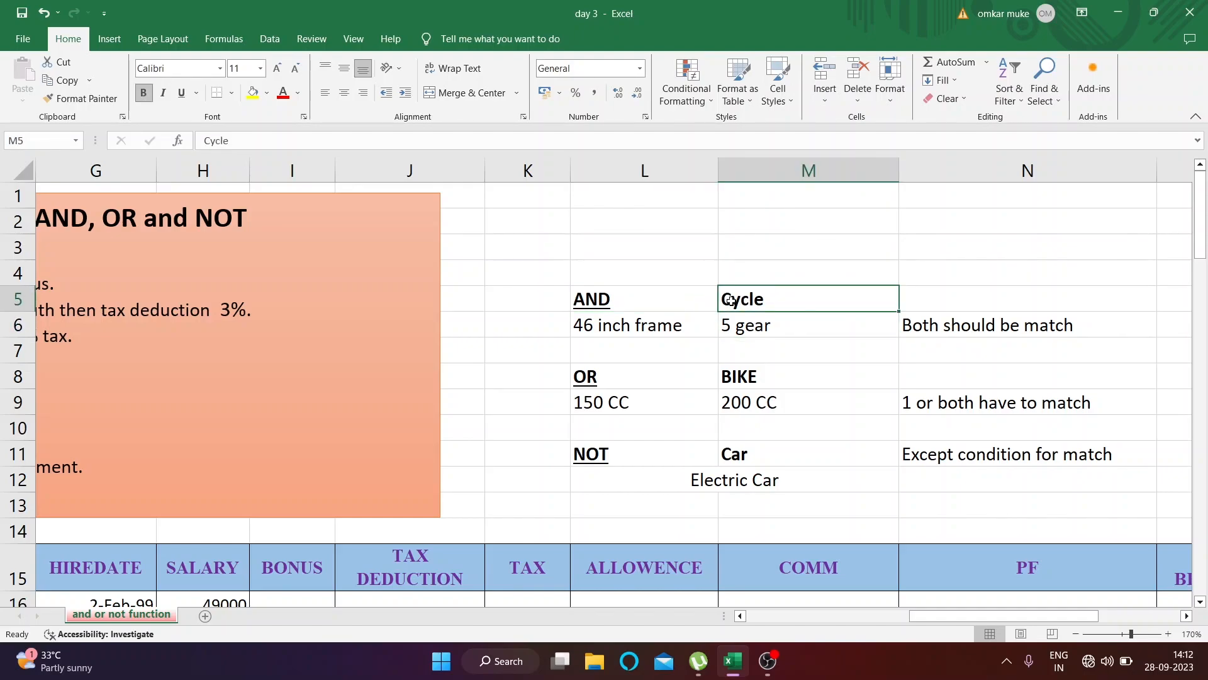
left_click(923, 327)
left_click(844, 302)
left_click(667, 314)
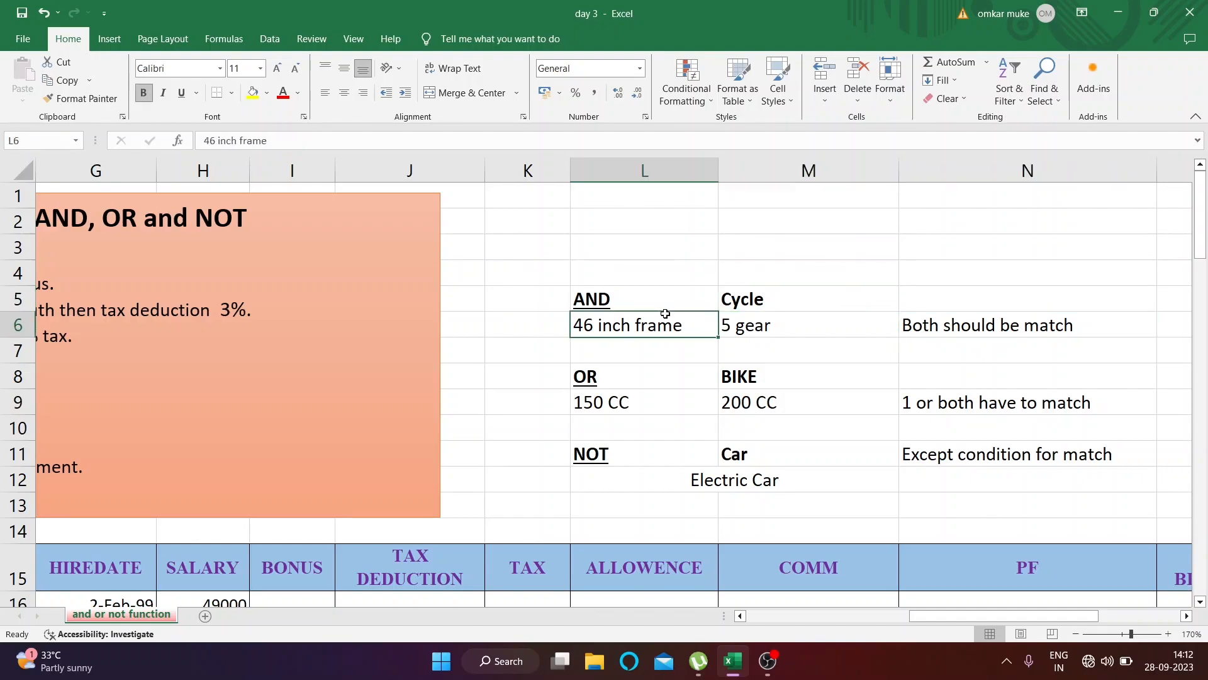
left_click(760, 300)
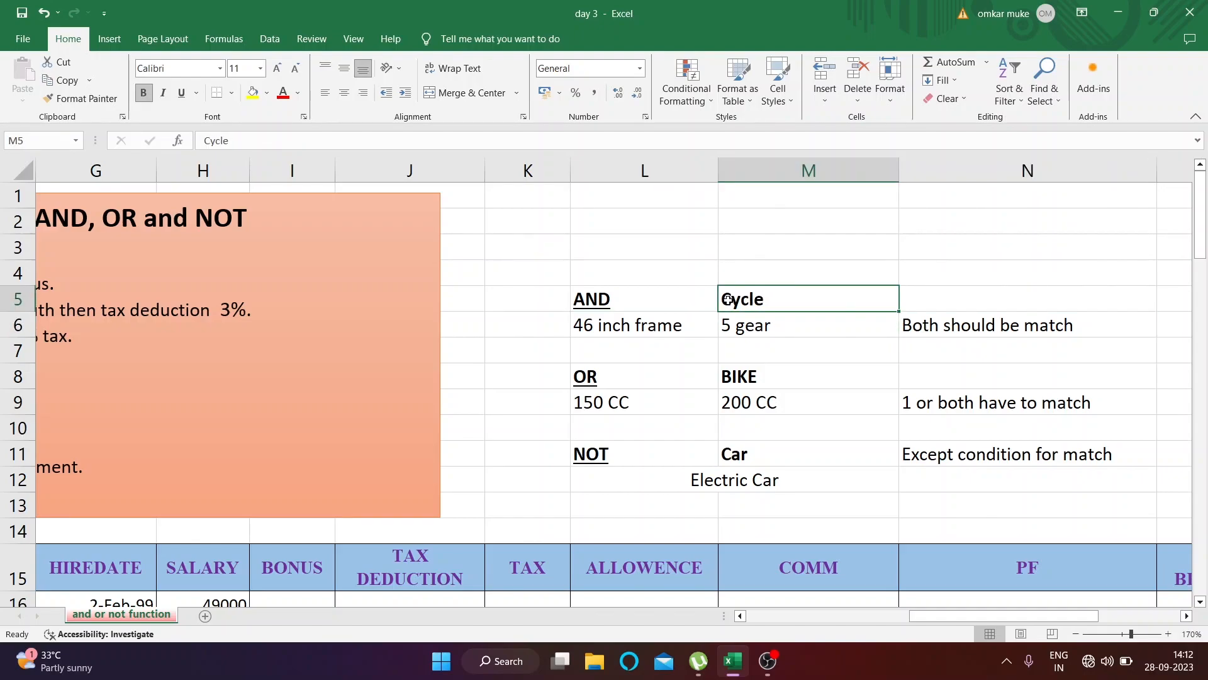
left_click(922, 329)
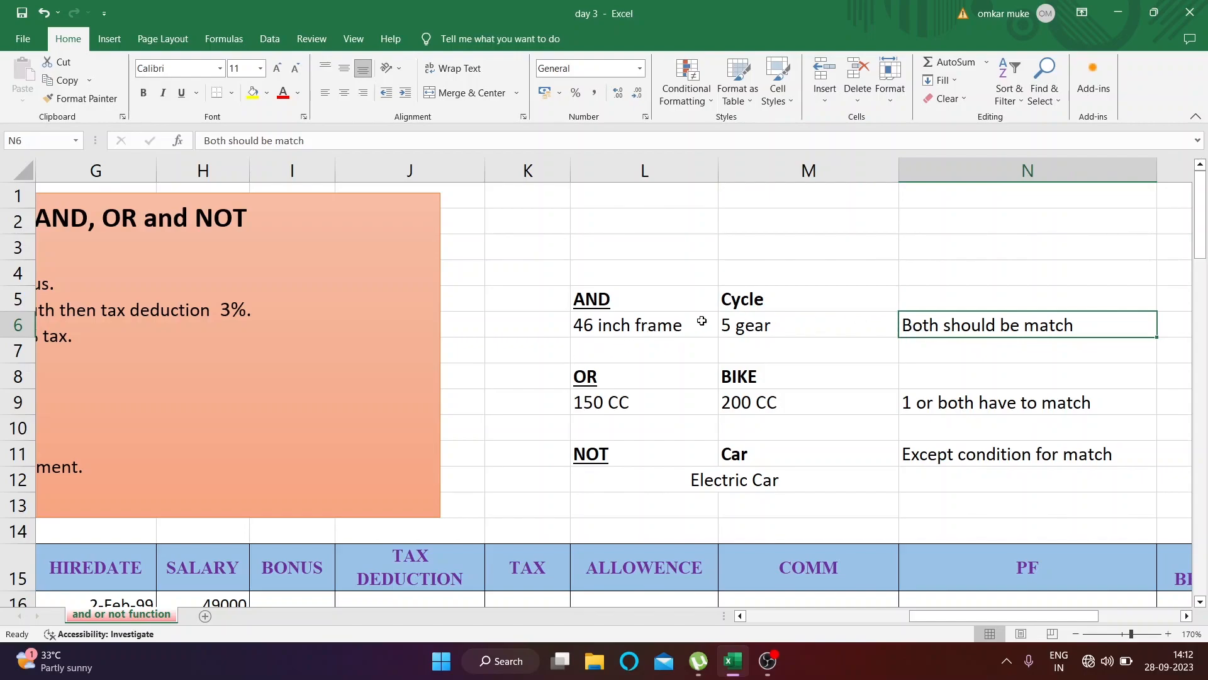
left_click(762, 304)
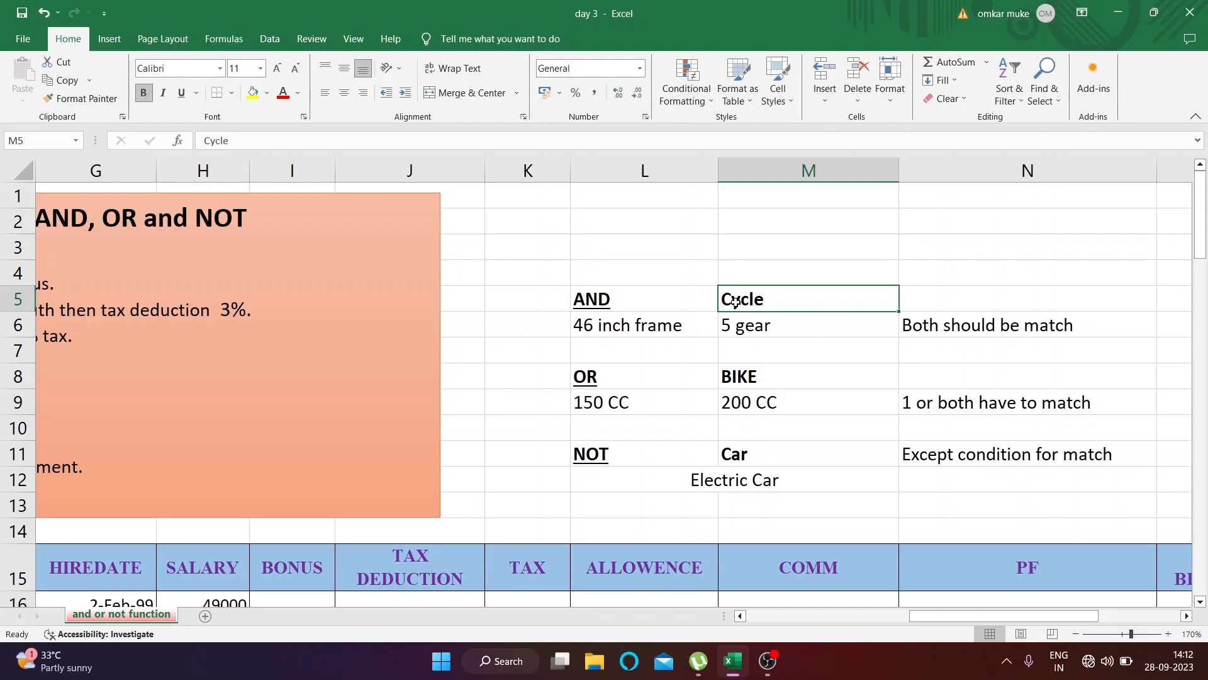
Compare the two criteria of the AND example, 46 inch frame and 5 gear
left_click(672, 334)
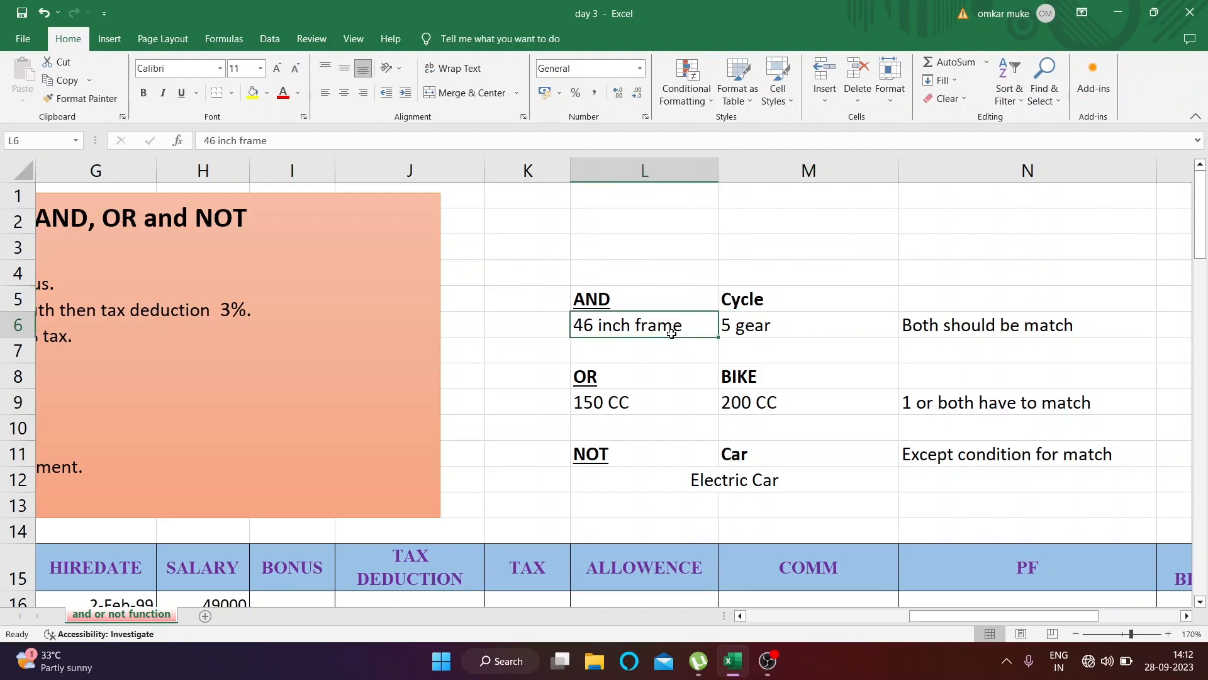
left_click(753, 334)
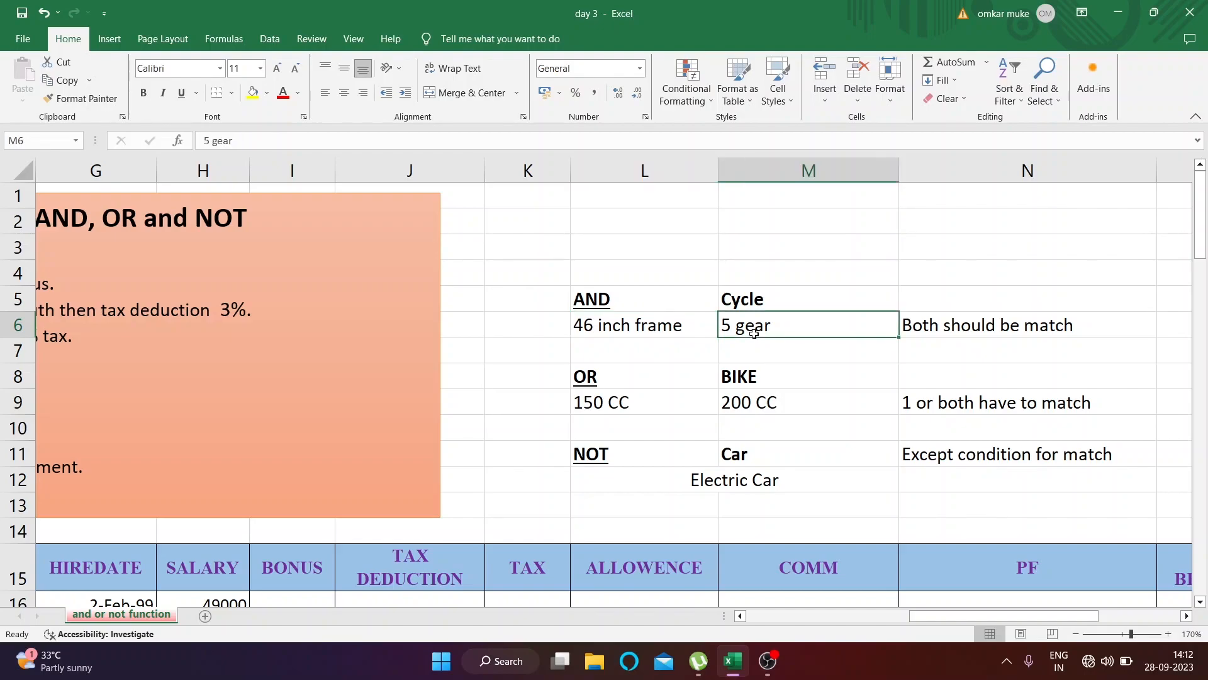
left_click(678, 326)
left_click(747, 330)
left_click(708, 328)
left_click(753, 328)
left_click(702, 327)
left_click(758, 328)
left_click(701, 309)
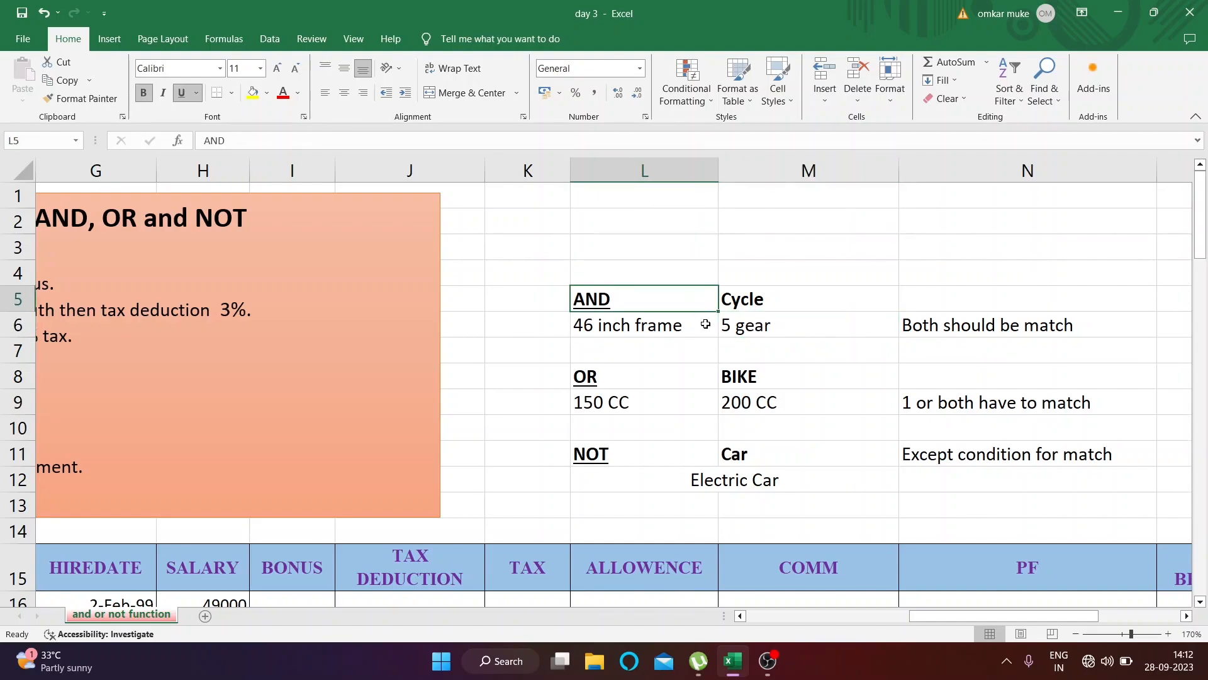
left_click(746, 324)
left_click(710, 322)
left_click(752, 318)
left_click(657, 308)
left_click(693, 327)
left_click(742, 327)
left_click(710, 326)
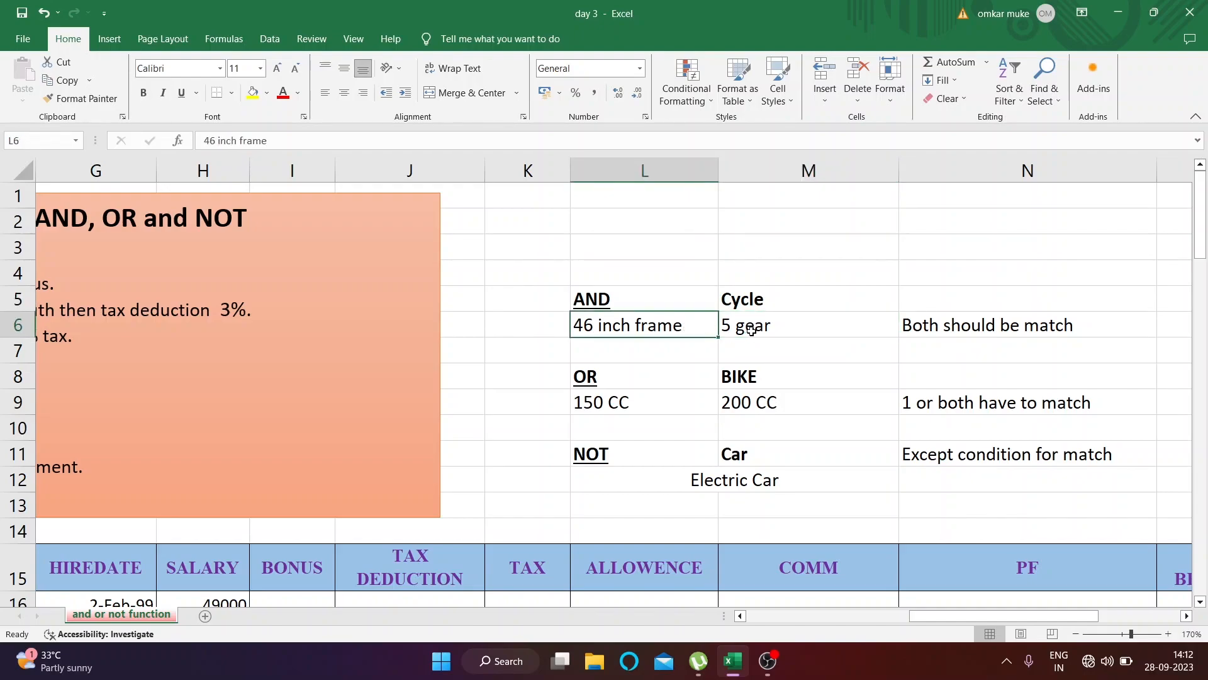
left_click(751, 329)
left_click(686, 307)
left_click(751, 324)
Examine the OR example for BIKE in rows 8 and 9, comparing the 150 CC and 200 CC criteria
left_click(671, 386)
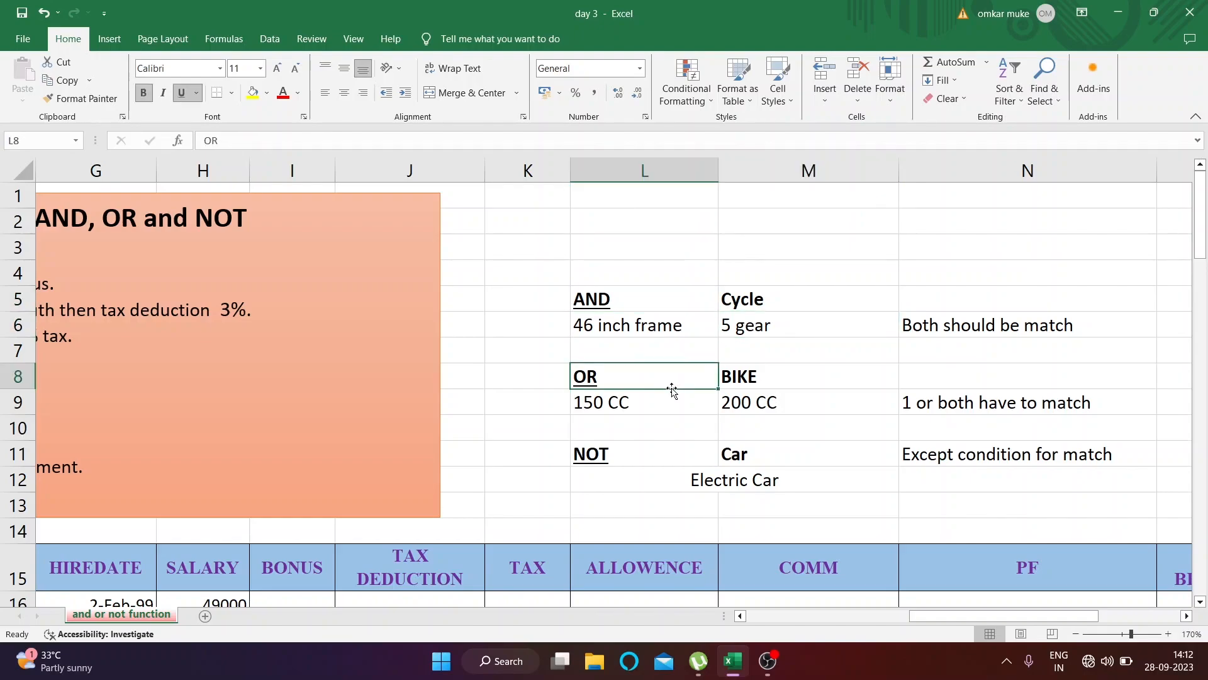
left_click(799, 387)
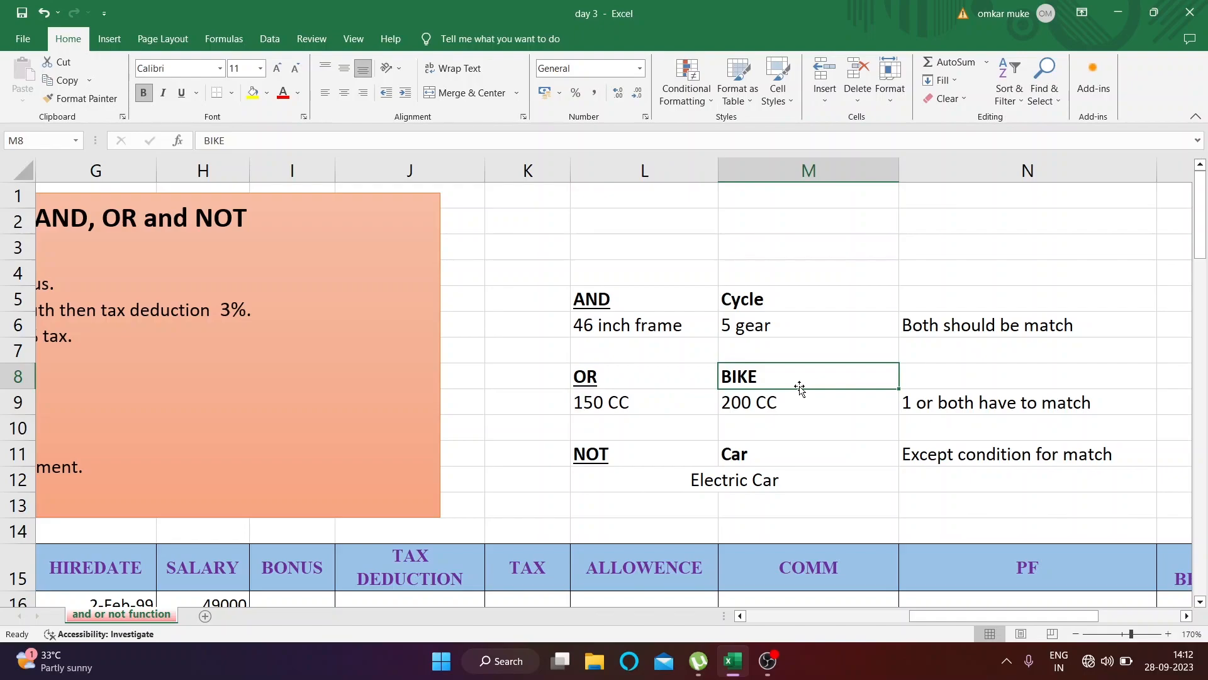
left_click(699, 375)
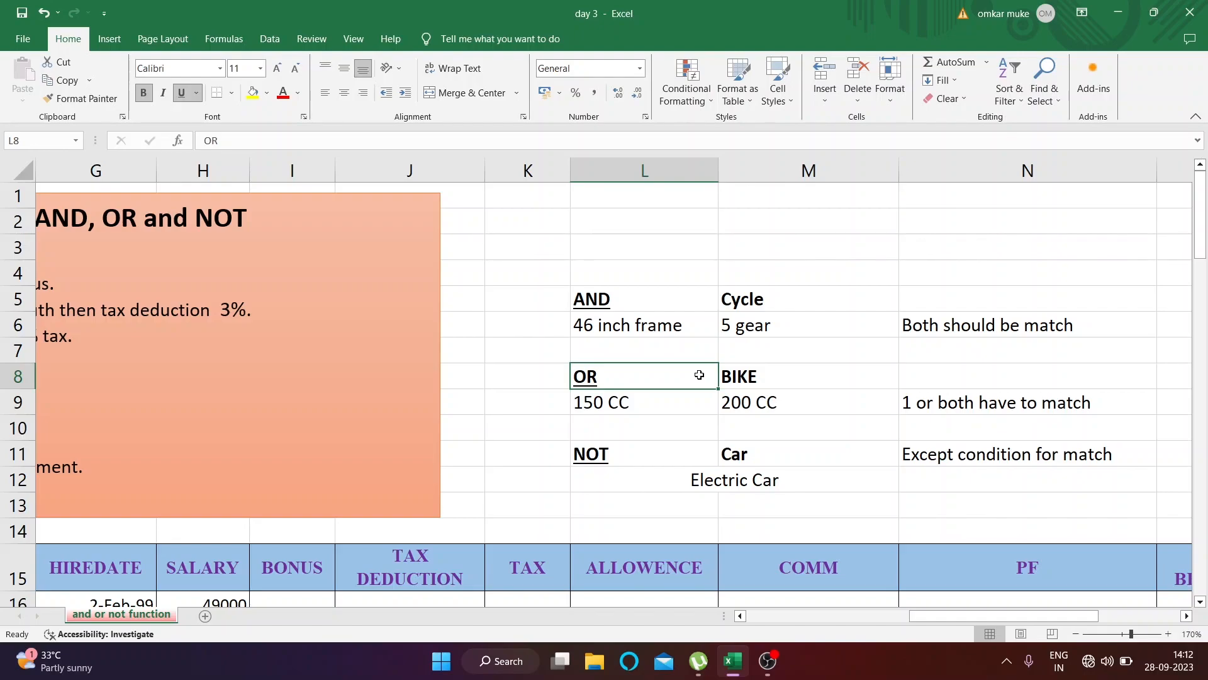
left_click(755, 375)
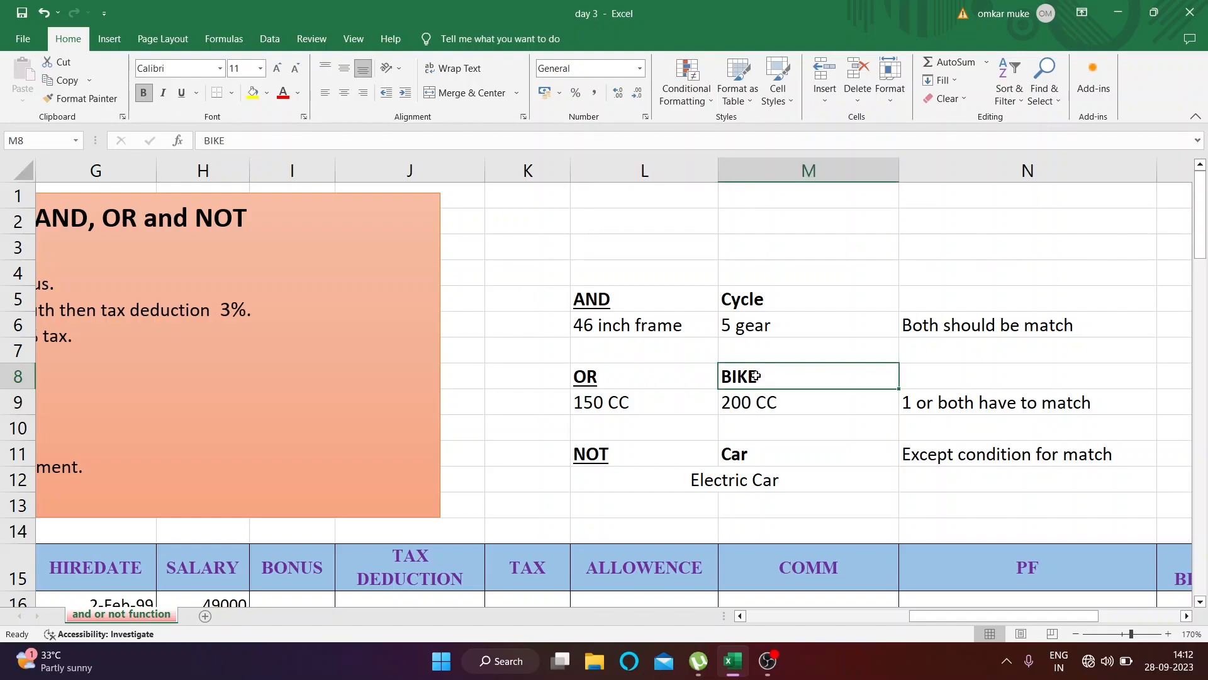
left_click(629, 406)
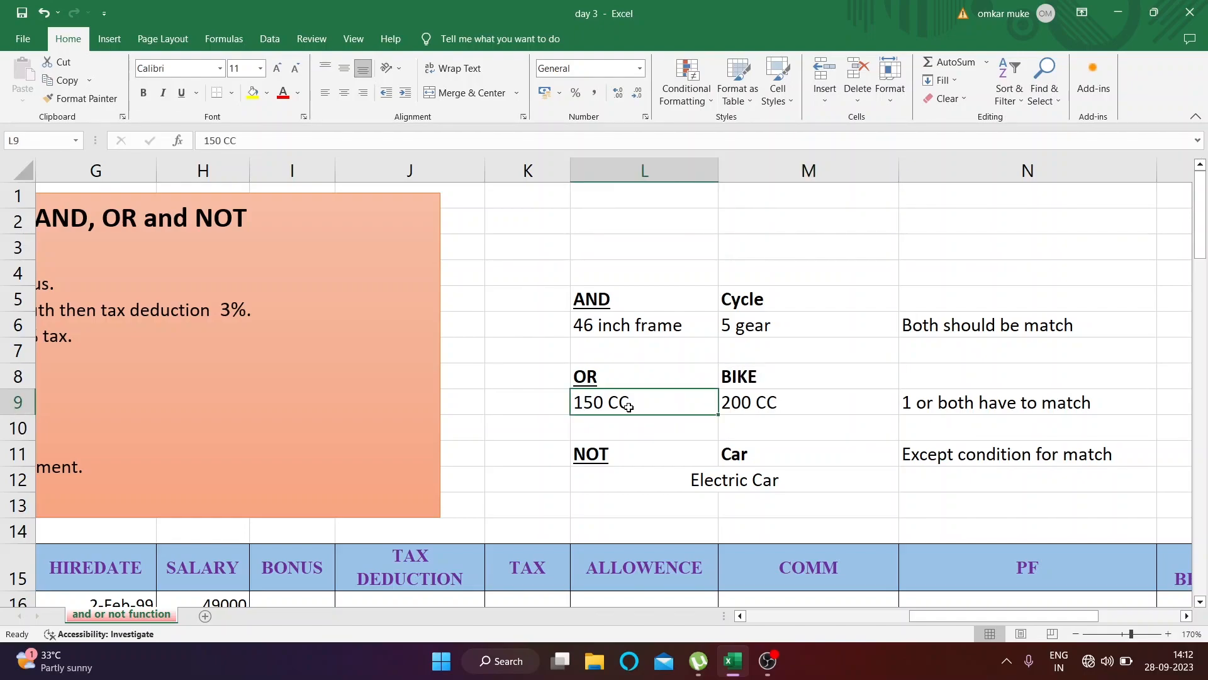
left_click(743, 406)
left_click_drag(697, 404, 761, 403)
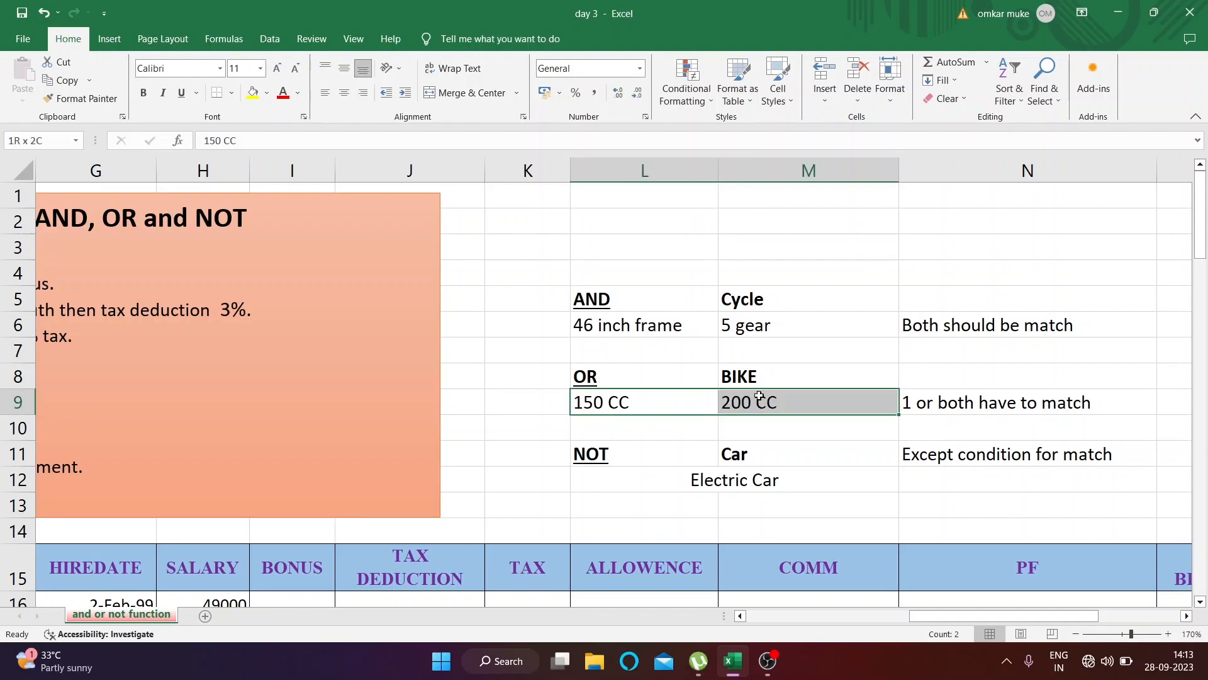
left_click(681, 383)
left_click(712, 402)
left_click(747, 404)
left_click(703, 402)
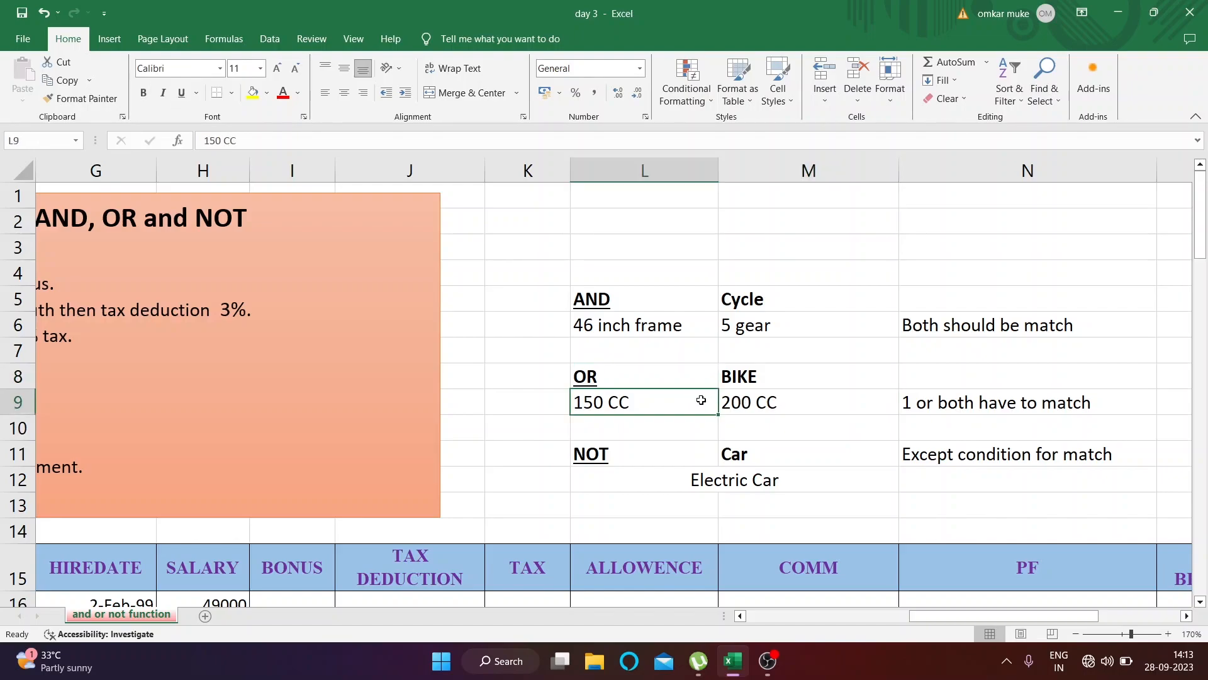
left_click(739, 401)
left_click(702, 403)
left_click(731, 403)
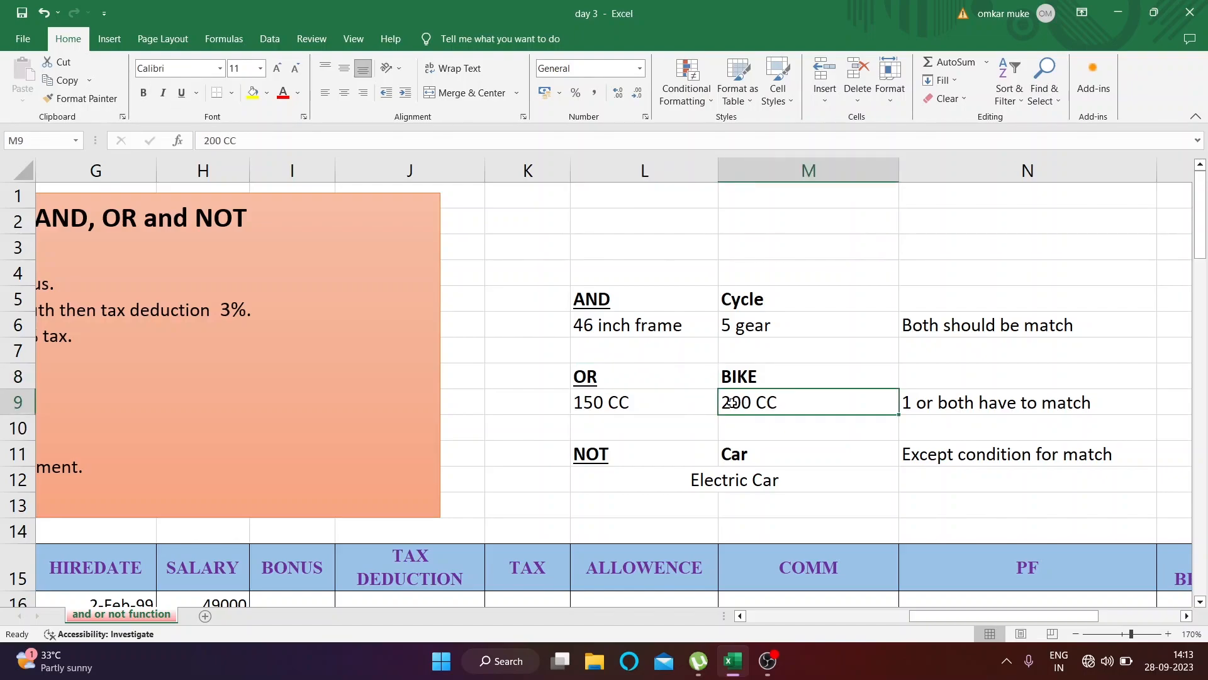
left_click(708, 402)
left_click(737, 402)
left_click(662, 379)
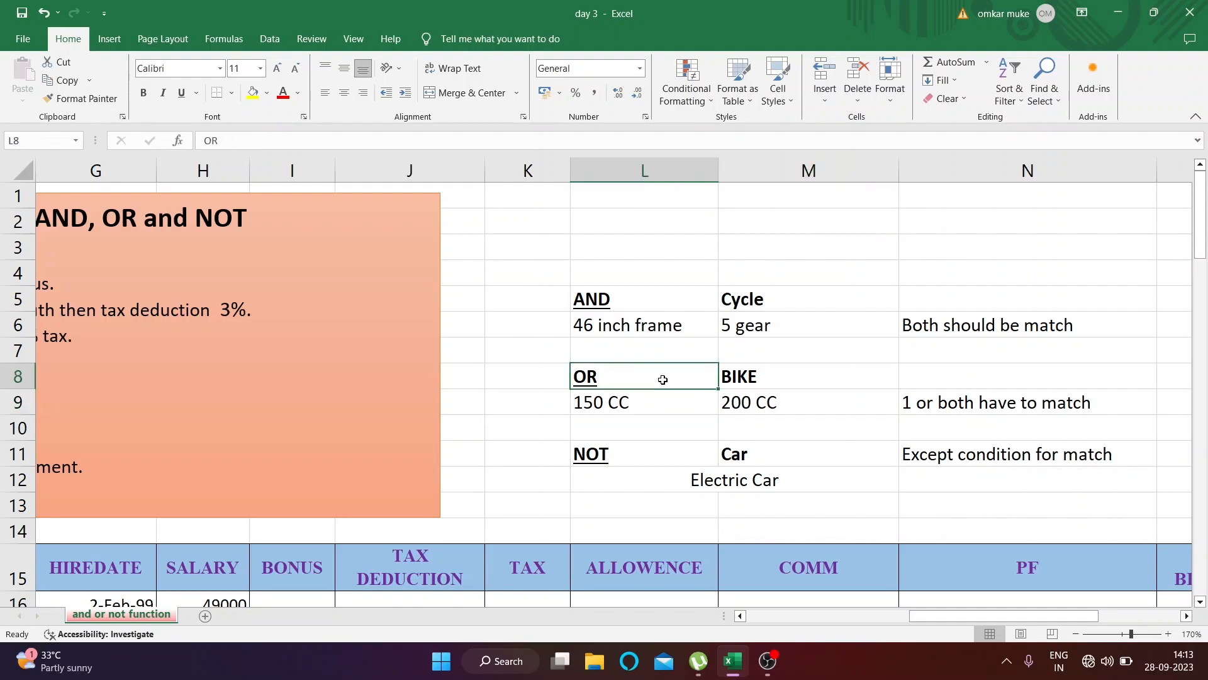
Examine the NOT example for Car with its Electric Car exception, and review the AND, OR and NOT examples together
left_click(668, 470)
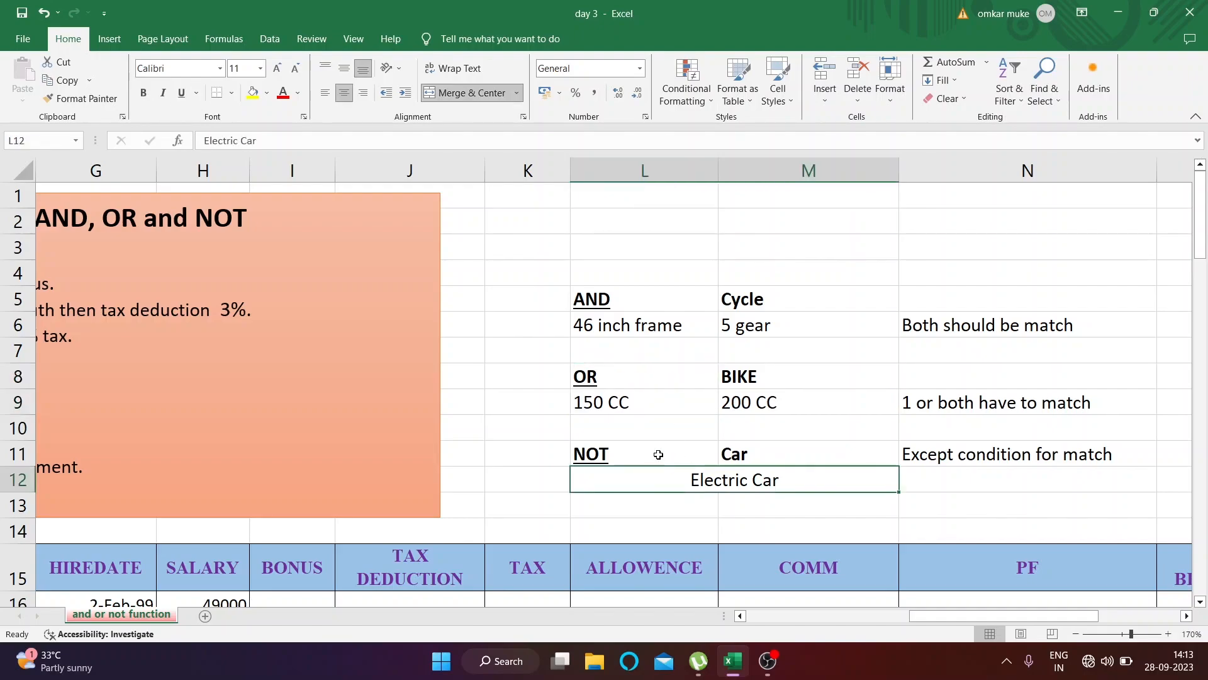
left_click(658, 454)
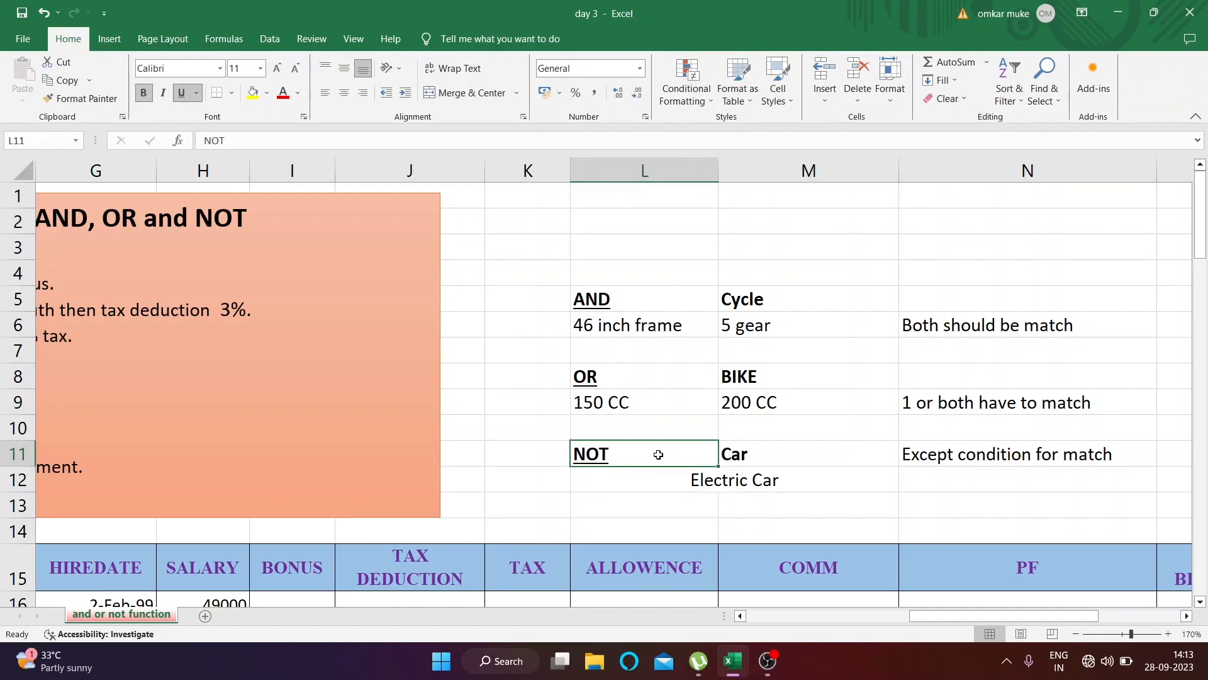
left_click(744, 454)
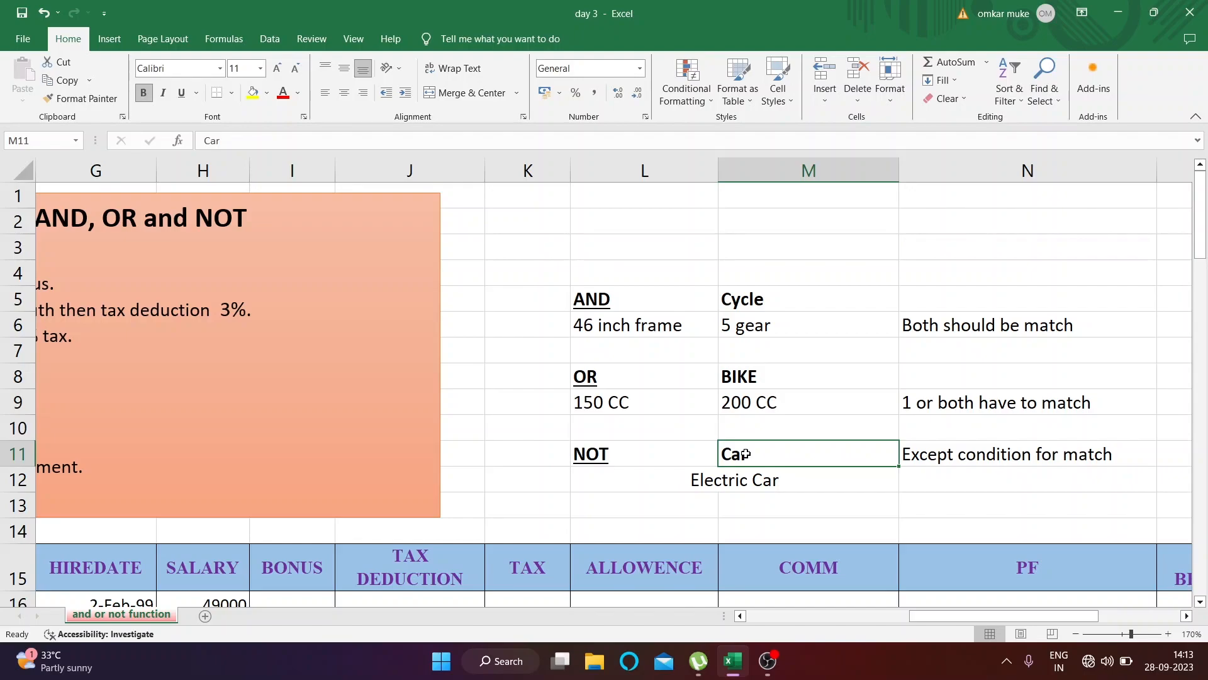
left_click(703, 459)
left_click(739, 462)
left_click(727, 478)
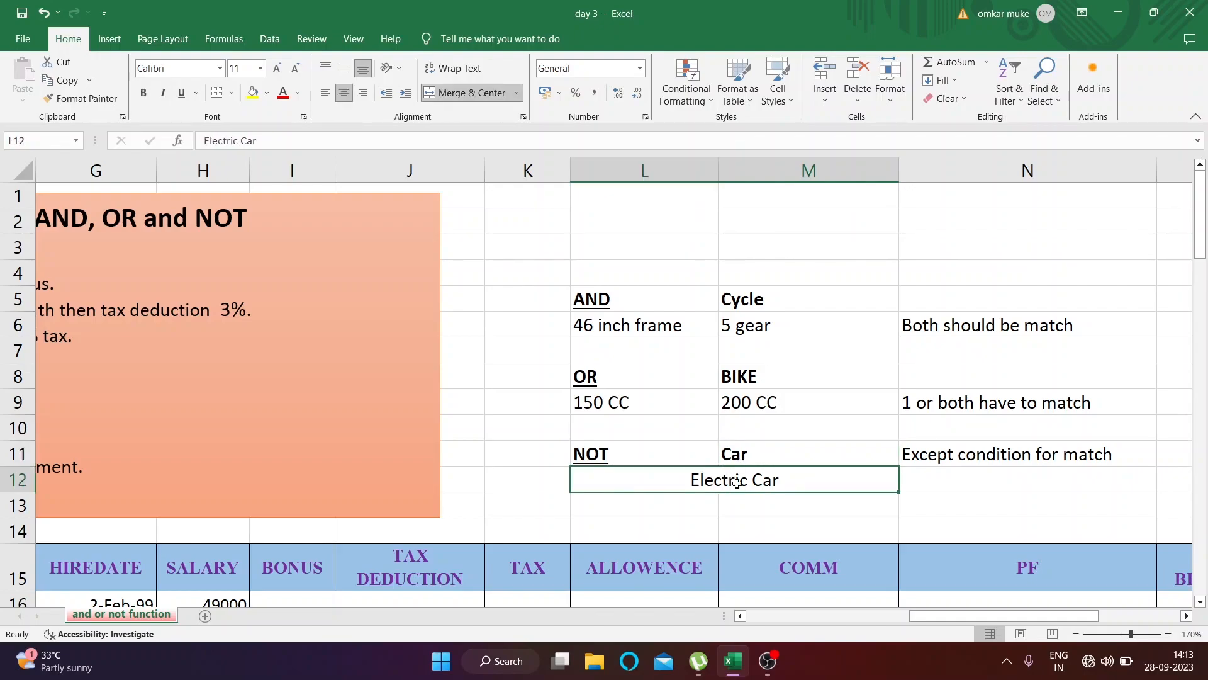
left_click(752, 451)
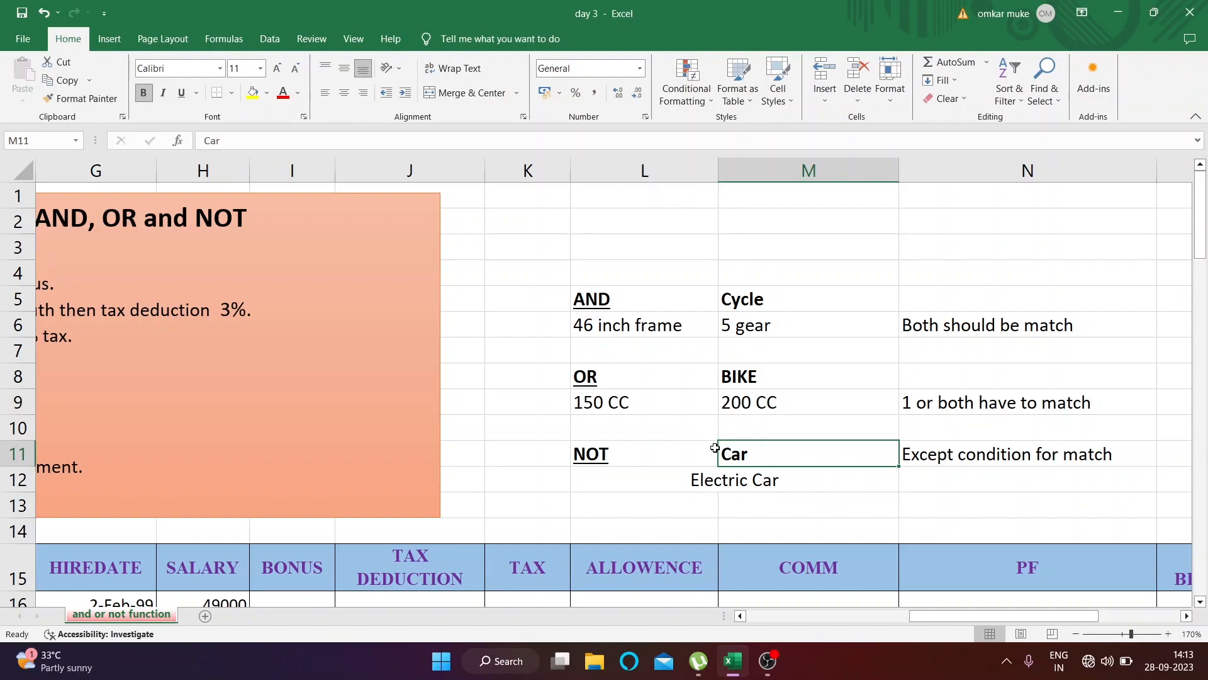
left_click(713, 447)
left_click(756, 451)
left_click(757, 471)
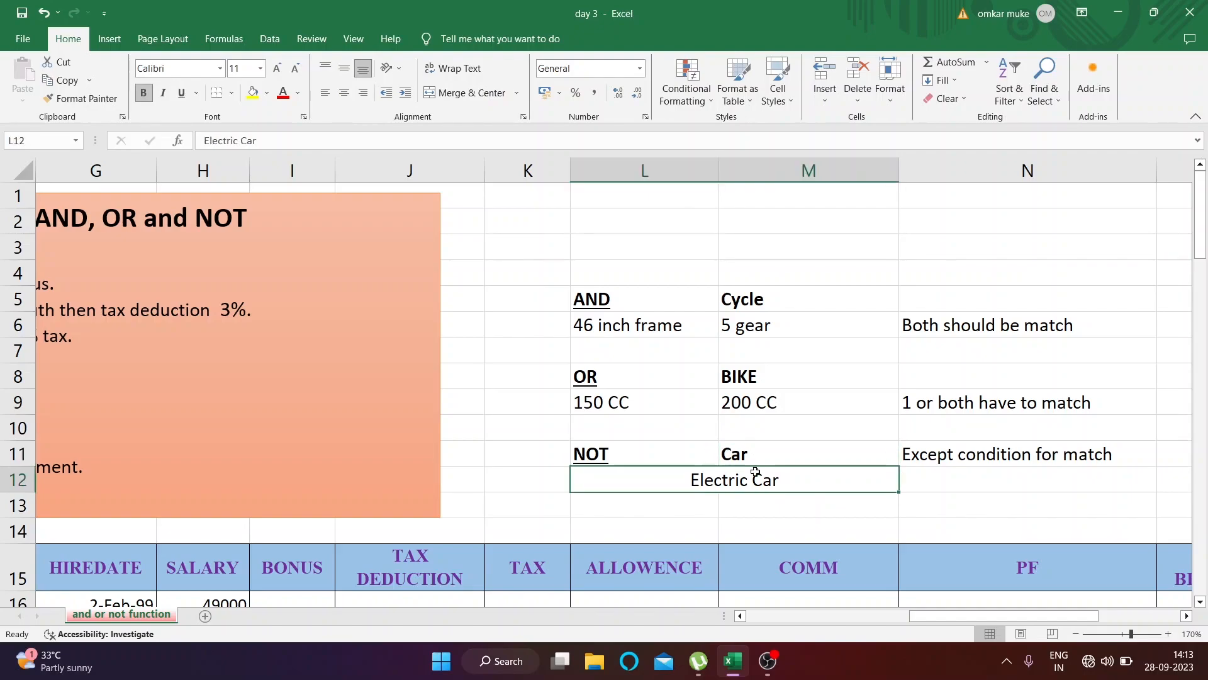
left_click(714, 449)
left_click(1014, 449)
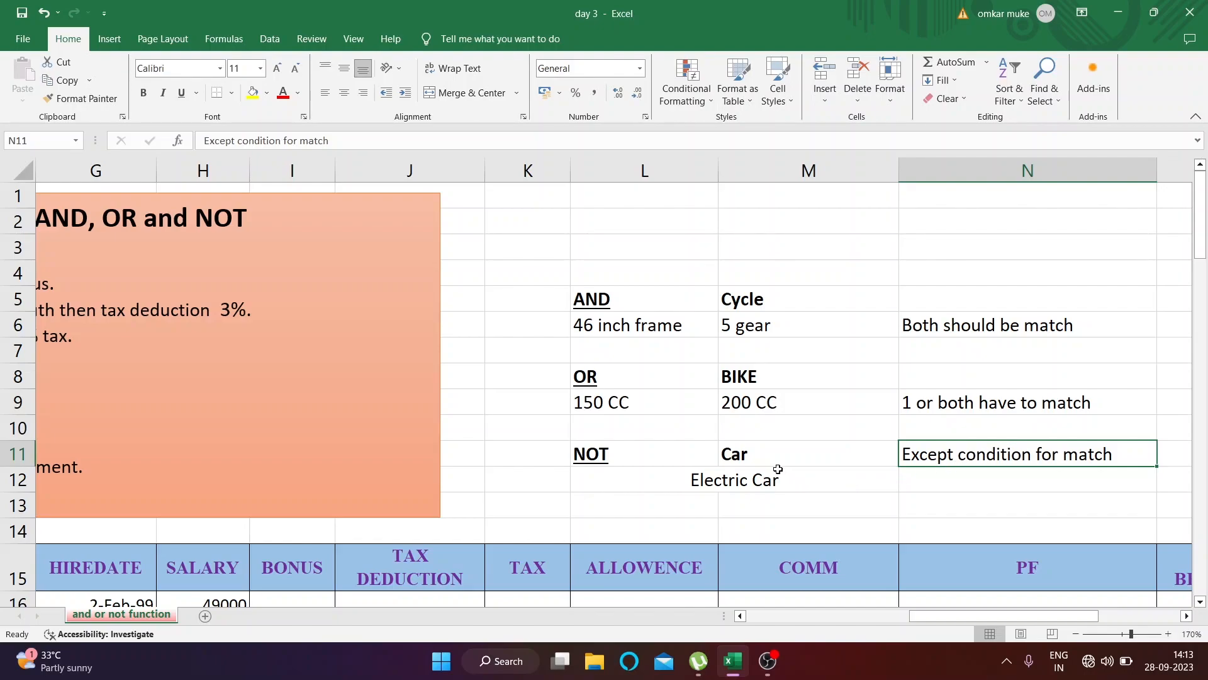
left_click_drag(674, 289, 1022, 463)
left_click(617, 404)
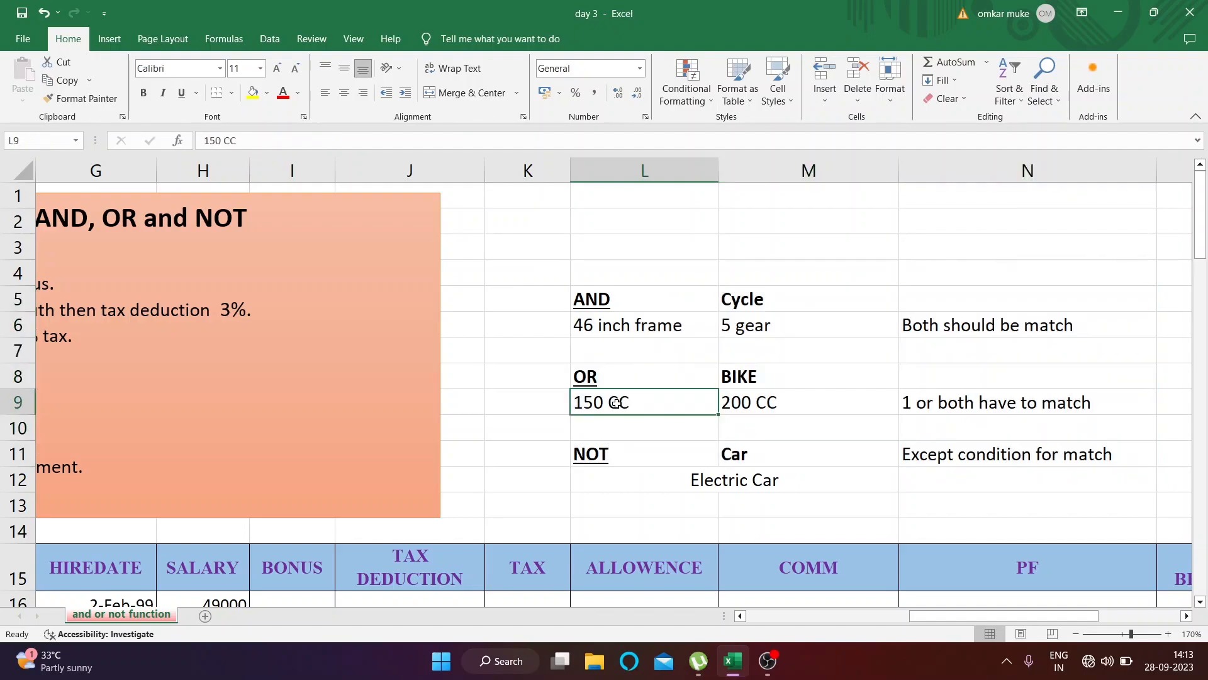
left_click(636, 301)
Read the marketing / finance 10% bonus condition in the Scope text box, relating its slash to OR, and look over the employee table
left_click_drag(1006, 618, 925, 616)
scroll(484, 517, "down", 1)
scroll(359, 310, "up", 1)
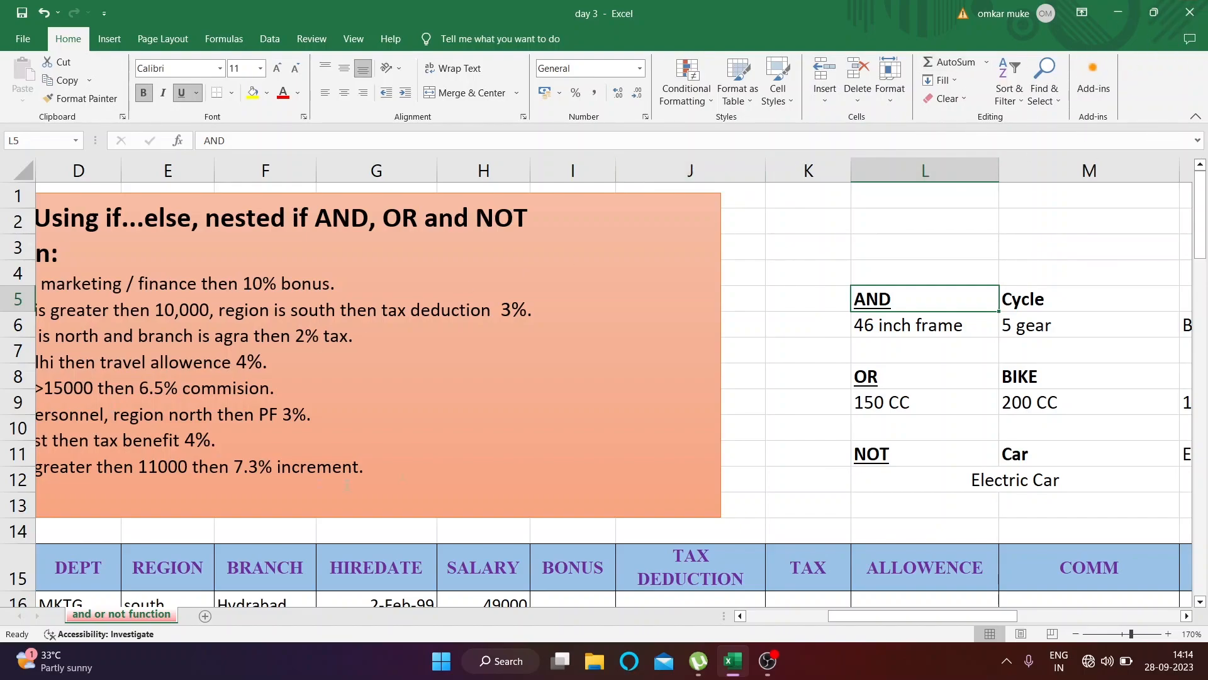
left_click_drag(902, 620, 789, 640)
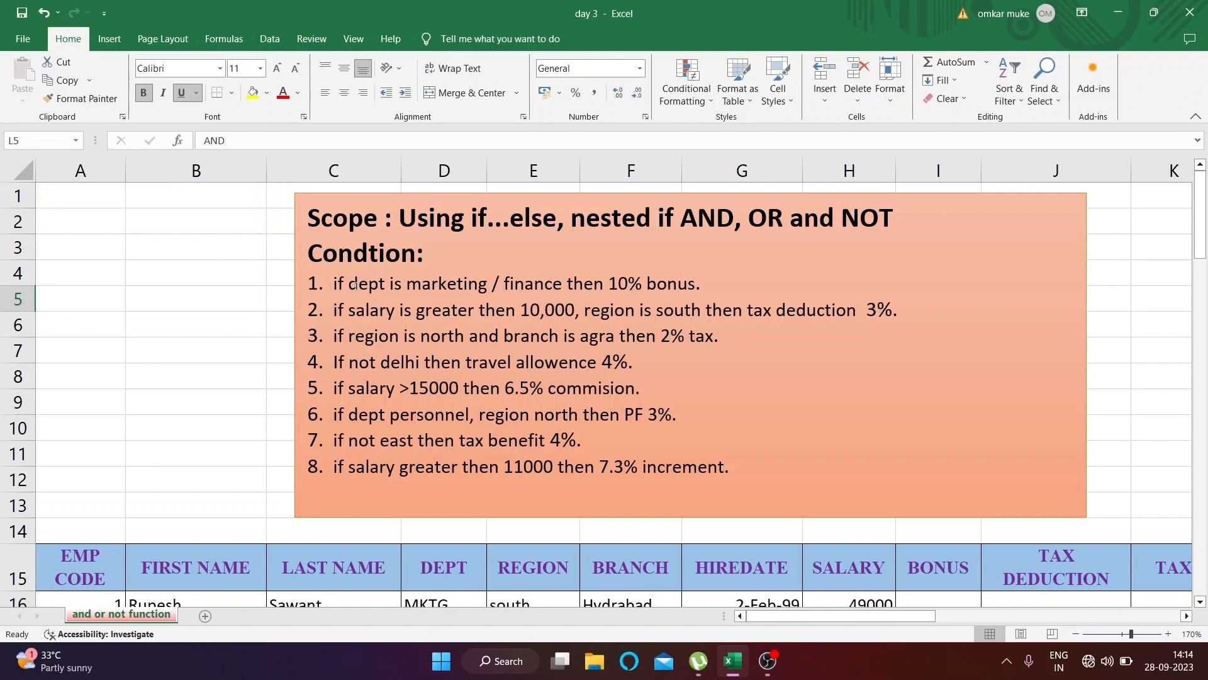
left_click_drag(505, 283, 493, 289)
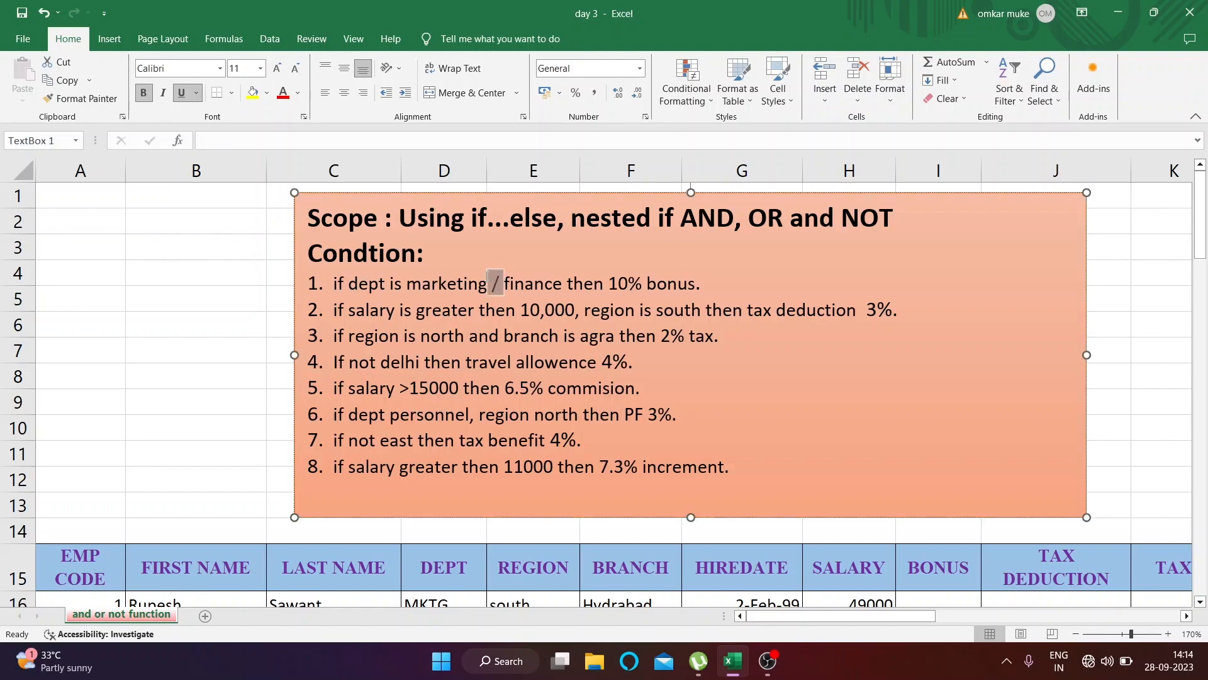
left_click(494, 288)
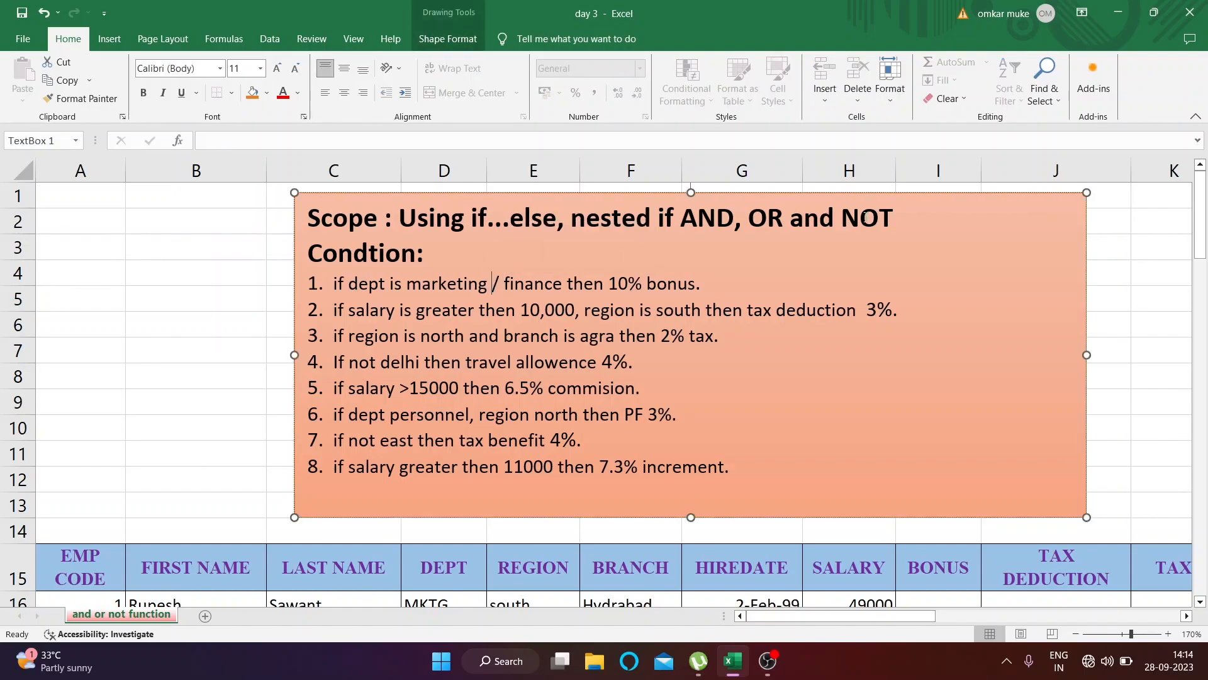
left_click_drag(785, 217, 748, 217)
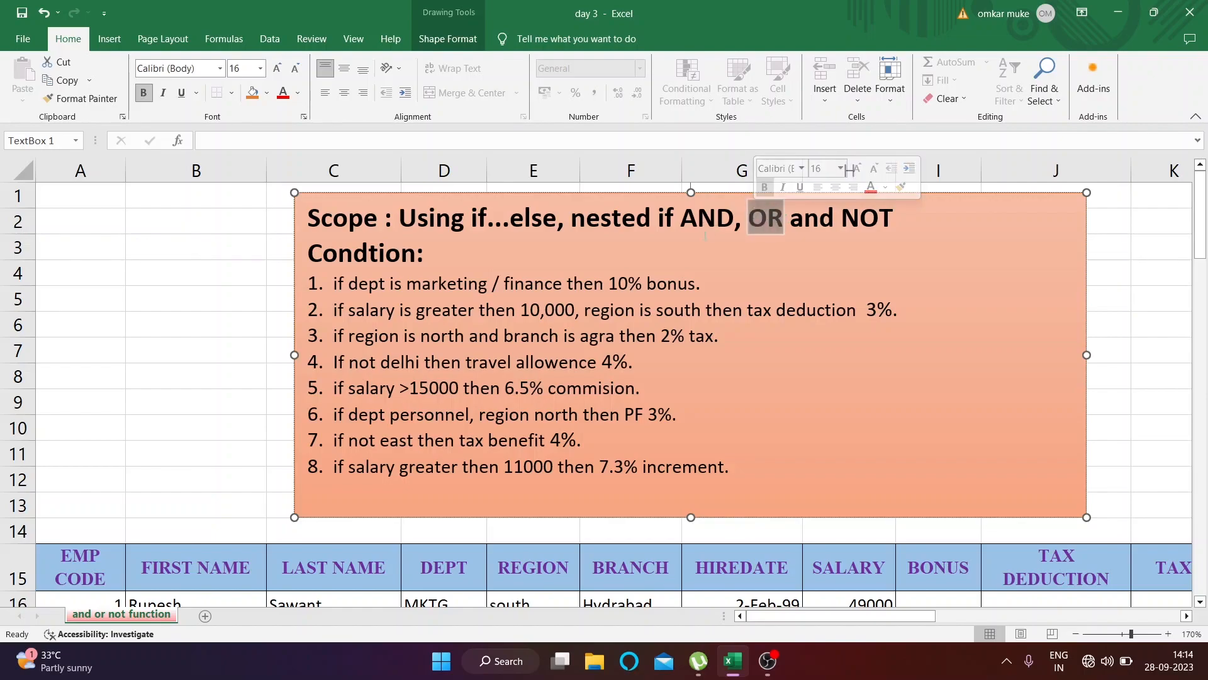
left_click_drag(497, 288, 467, 293)
left_click(454, 291)
left_click(526, 289)
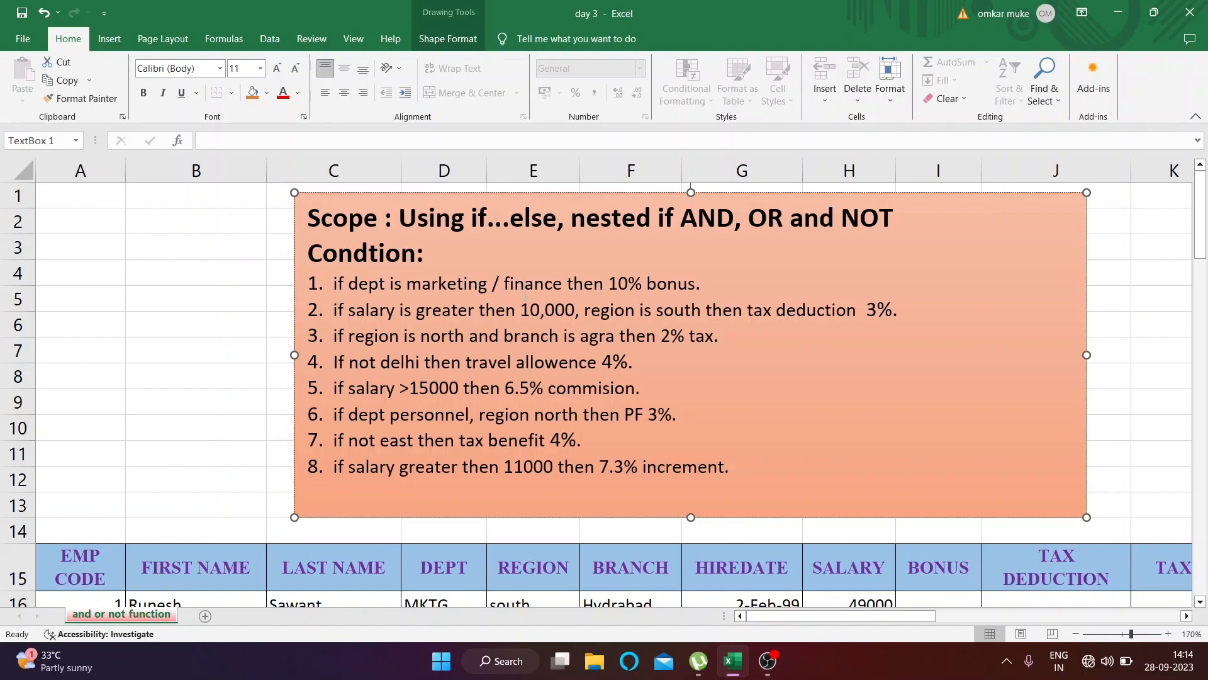
double_click(625, 284)
scroll(426, 432, "down", 4)
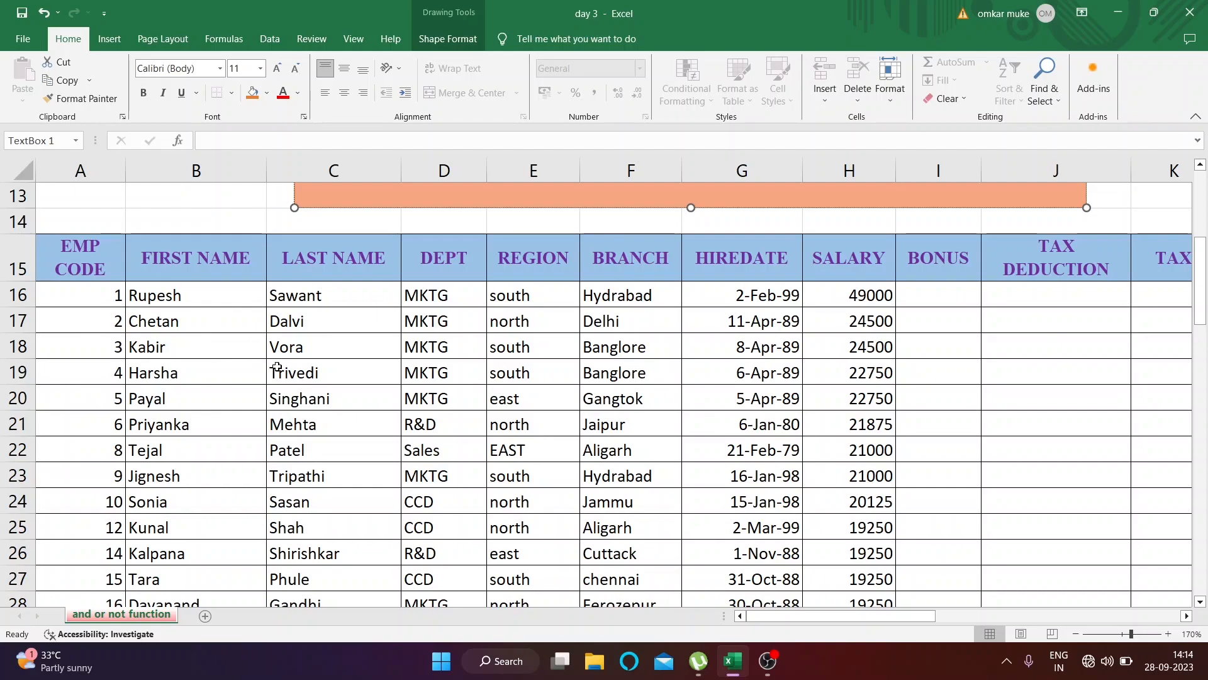
scroll(283, 368, "up", 1)
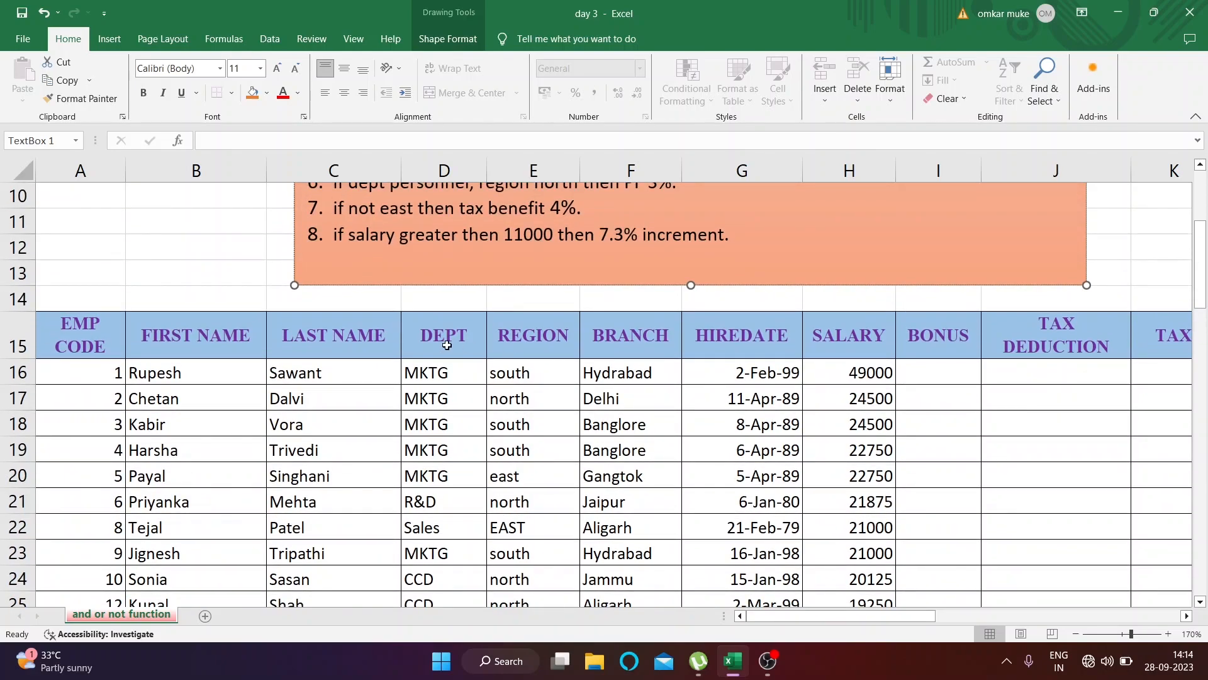
Check the DEPT column against the first Scope condition and begin an IF formula in cell I16 of the BONUS column
left_click(449, 370)
left_click(466, 335)
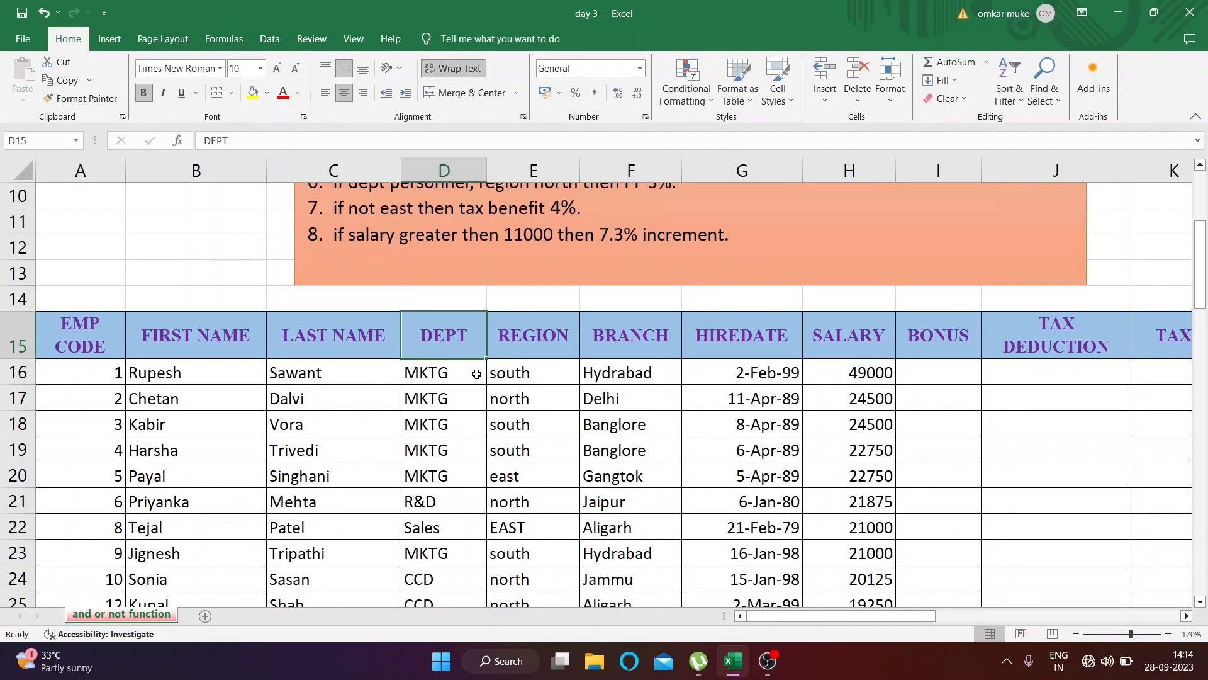
scroll(466, 335, "up", 3)
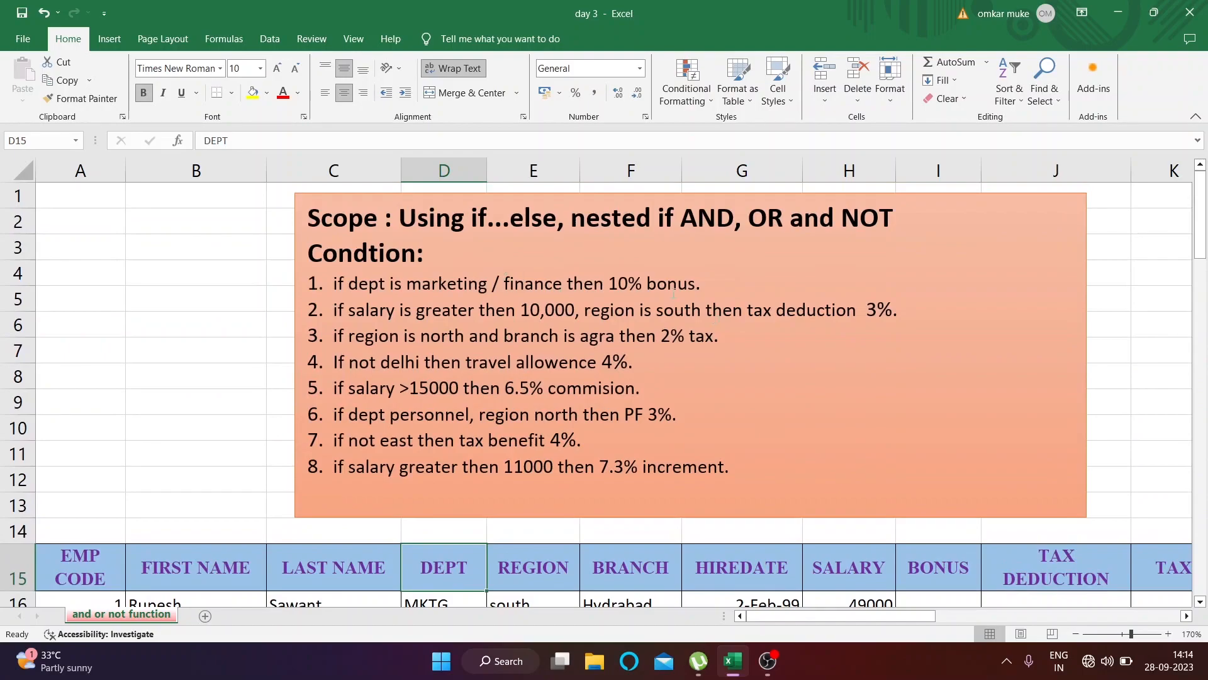
scroll(840, 455, "down", 2)
left_click_drag(927, 620, 857, 459)
left_click(857, 459)
left_click_drag(865, 629, 897, 631)
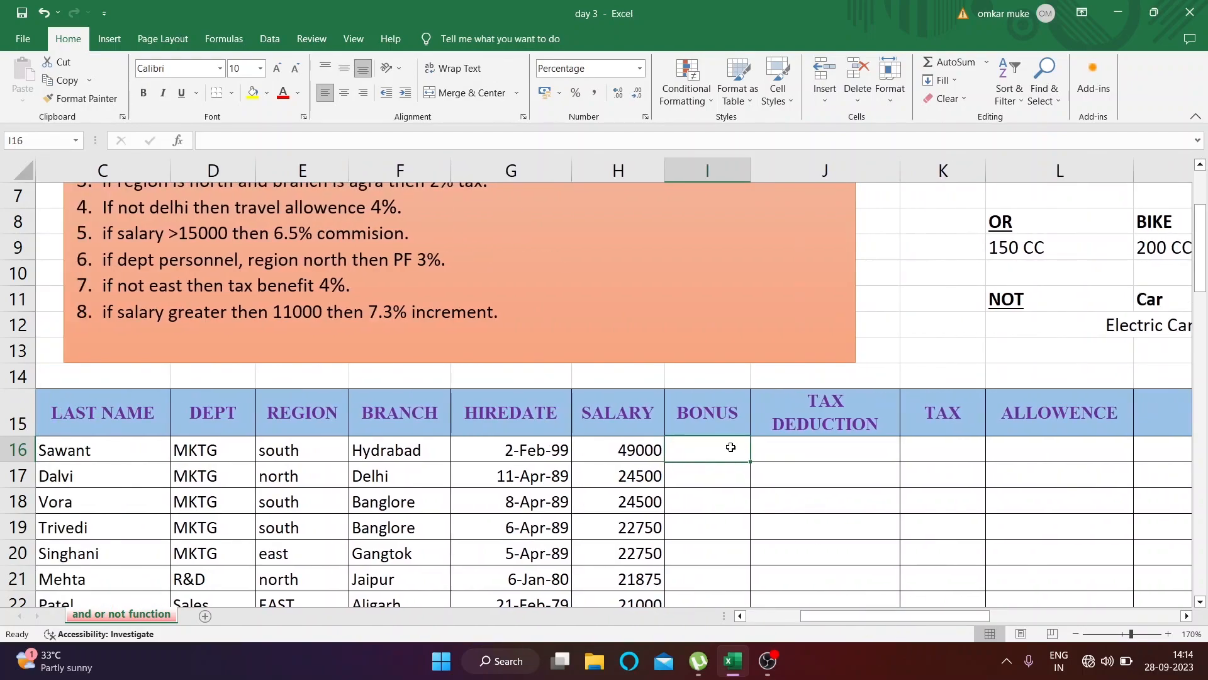
type("[")
key("BackSpace")
type("=")
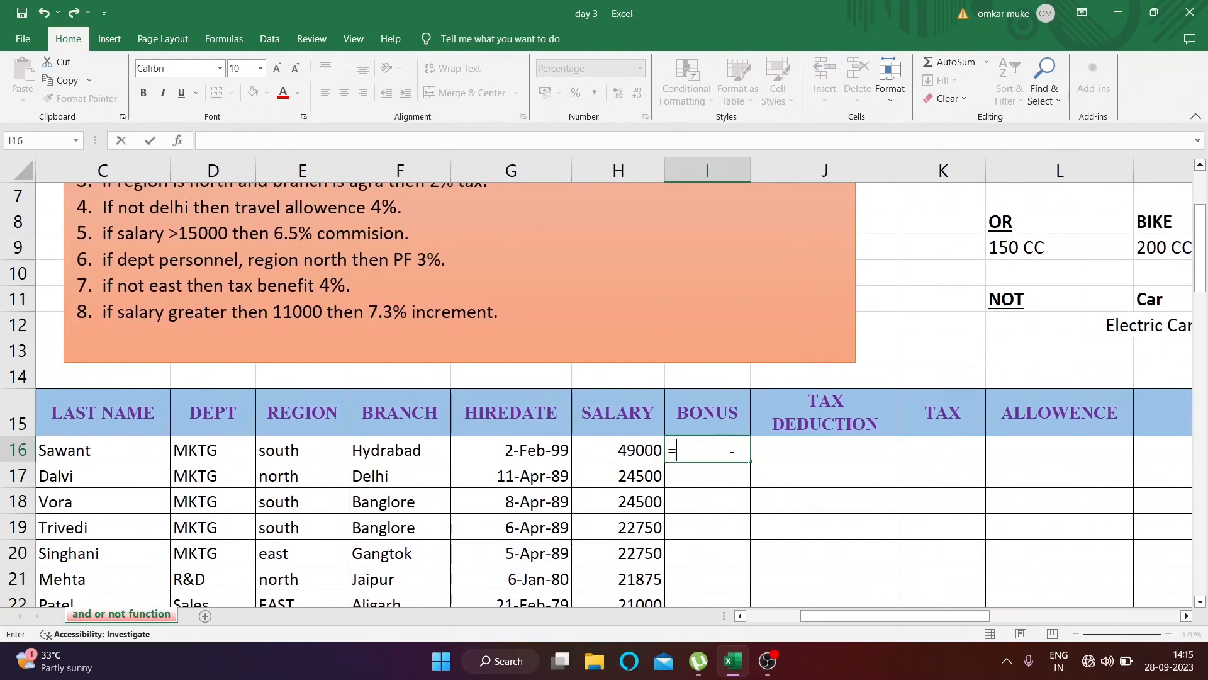
type("if")
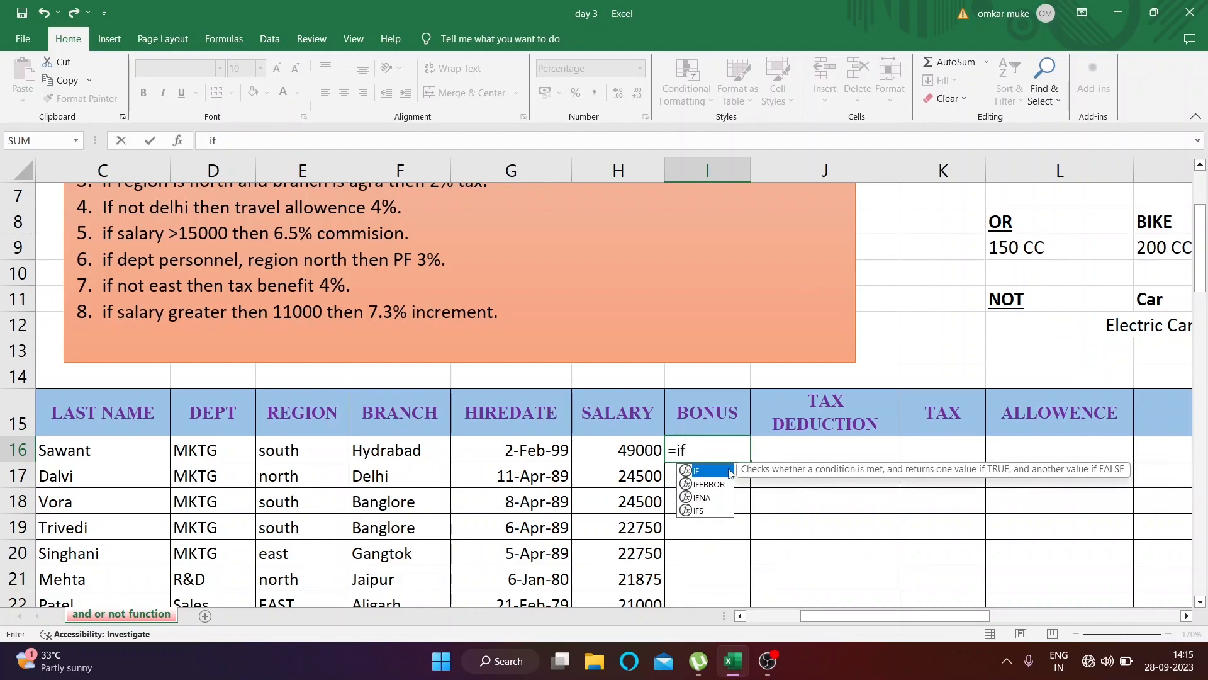
type("(")
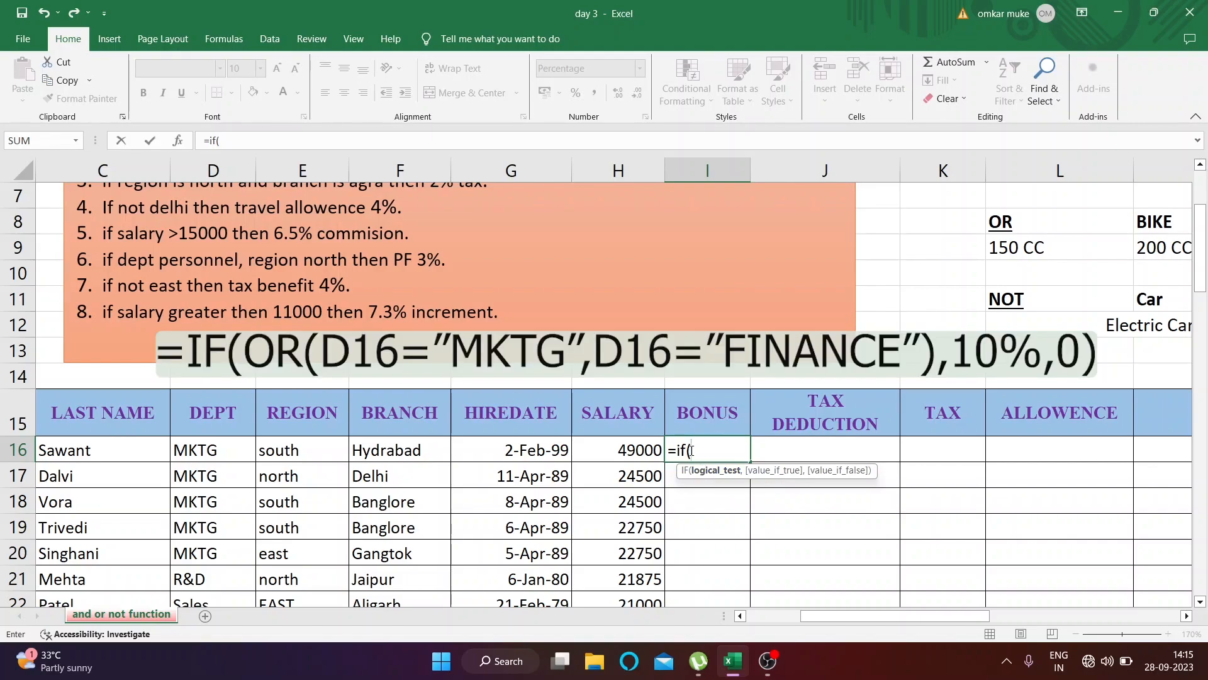
type("or(")
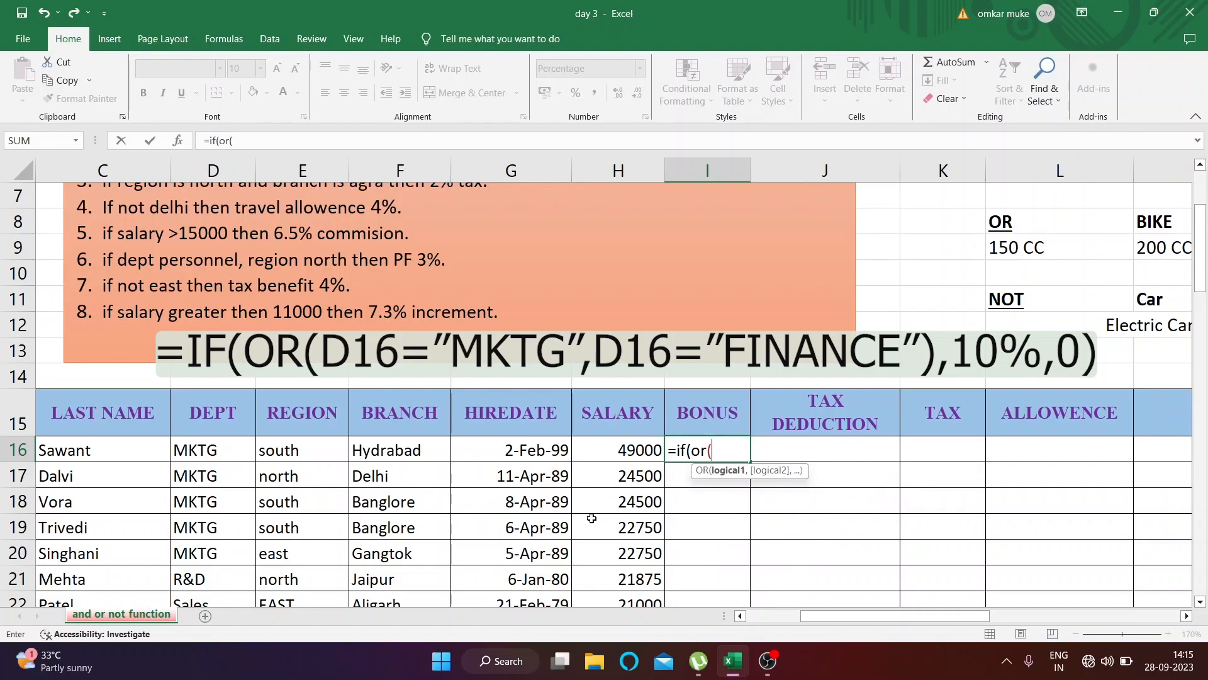
Nest an OR function as the IF test in I16, with D16="mktg" as its first condition
left_click(230, 455)
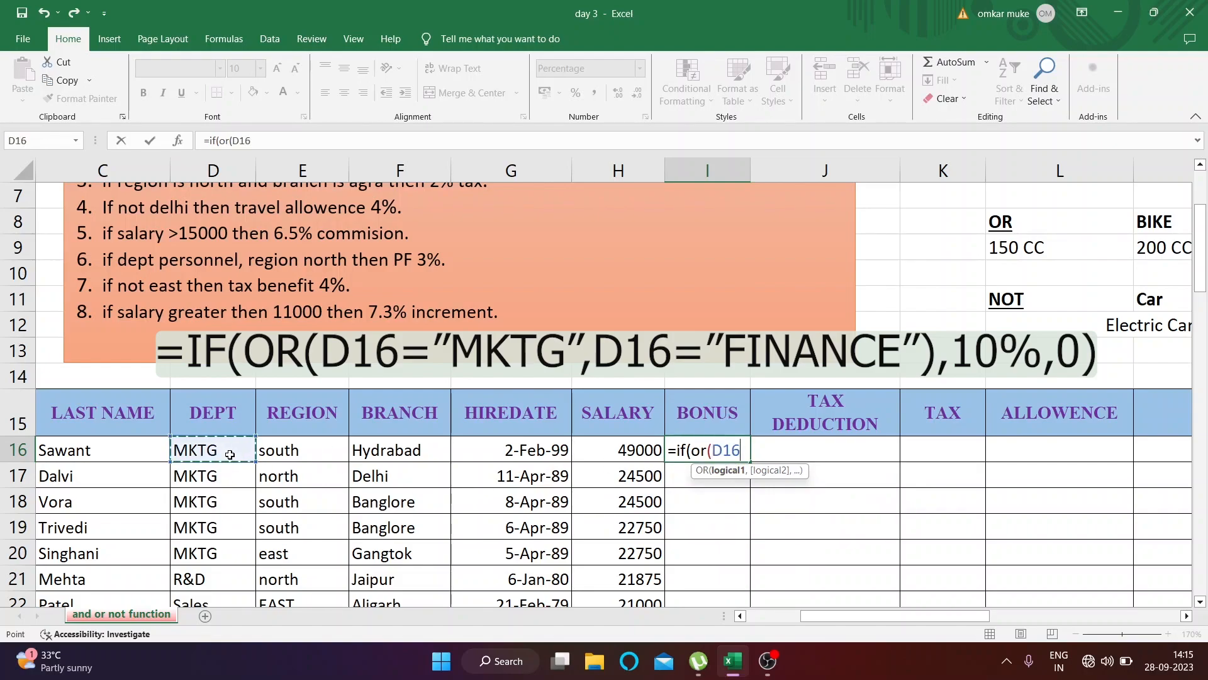
type("=")
type("\"m")
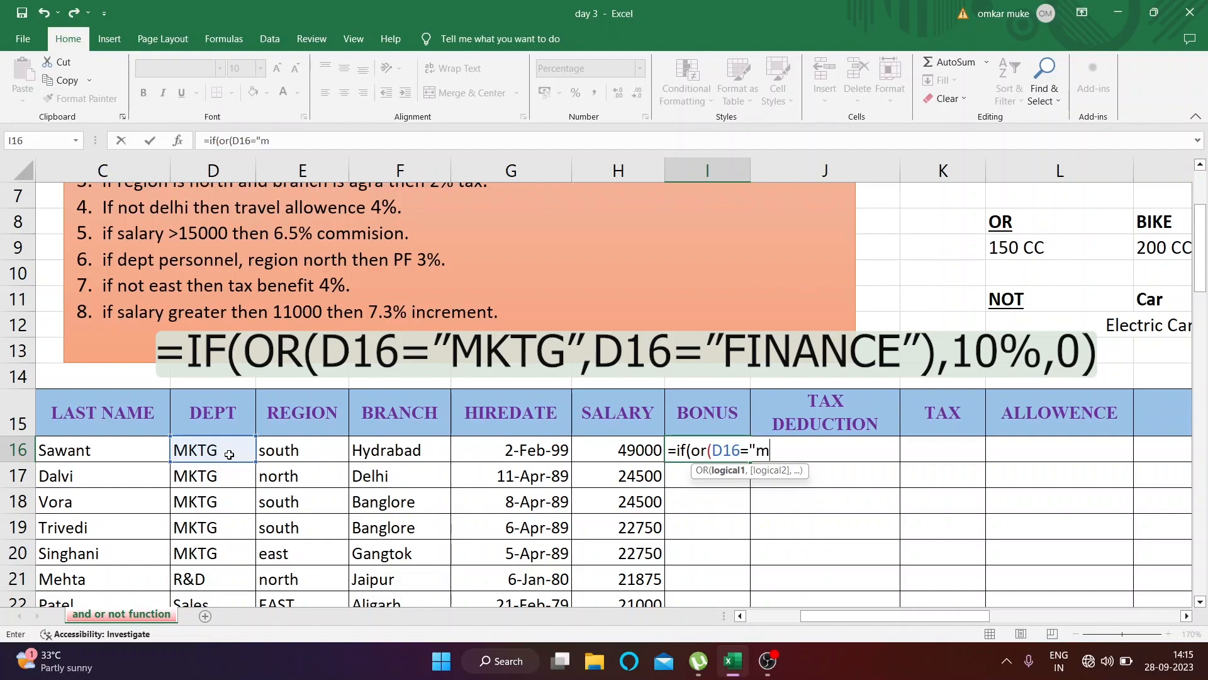
type("ktg\",")
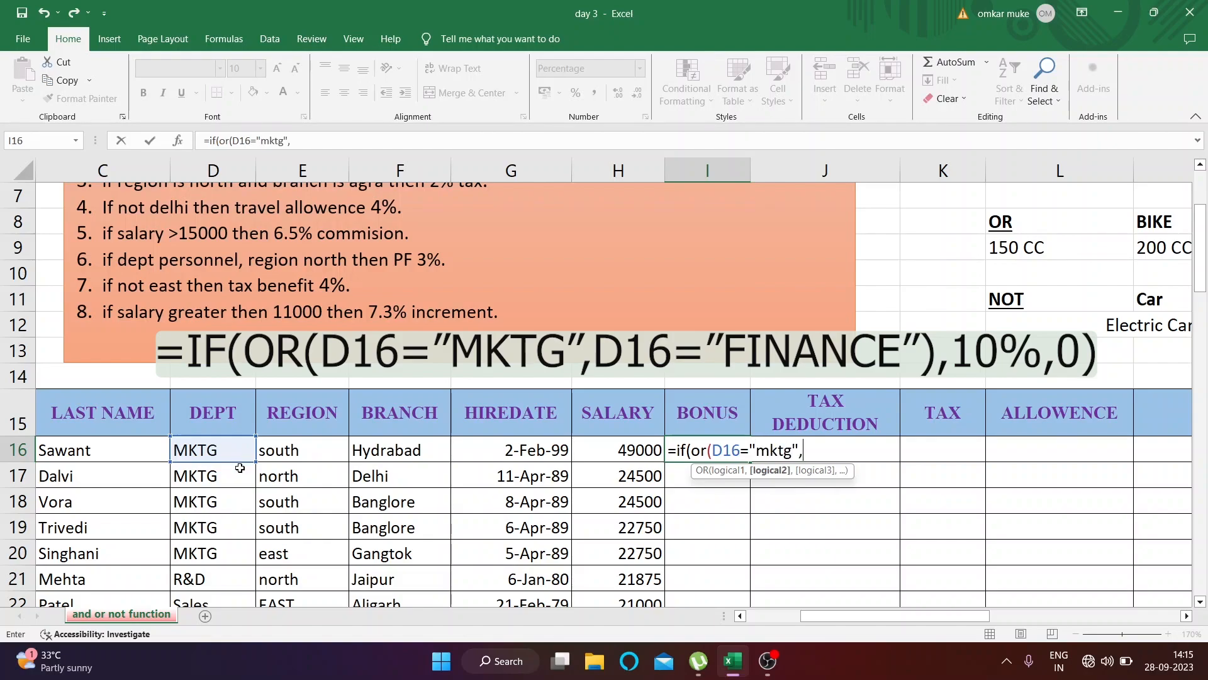
Add D16="finance" as the second OR condition in the I16 formula and close the OR function
left_click(200, 452)
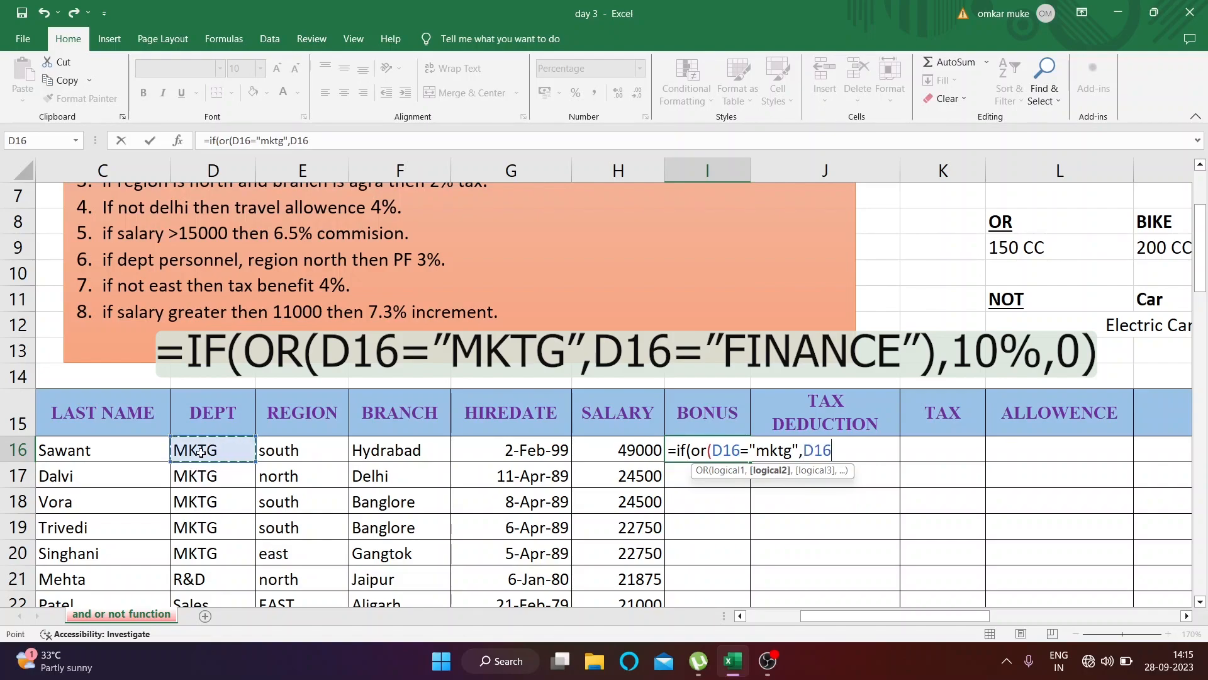
type("=\"finance\"")
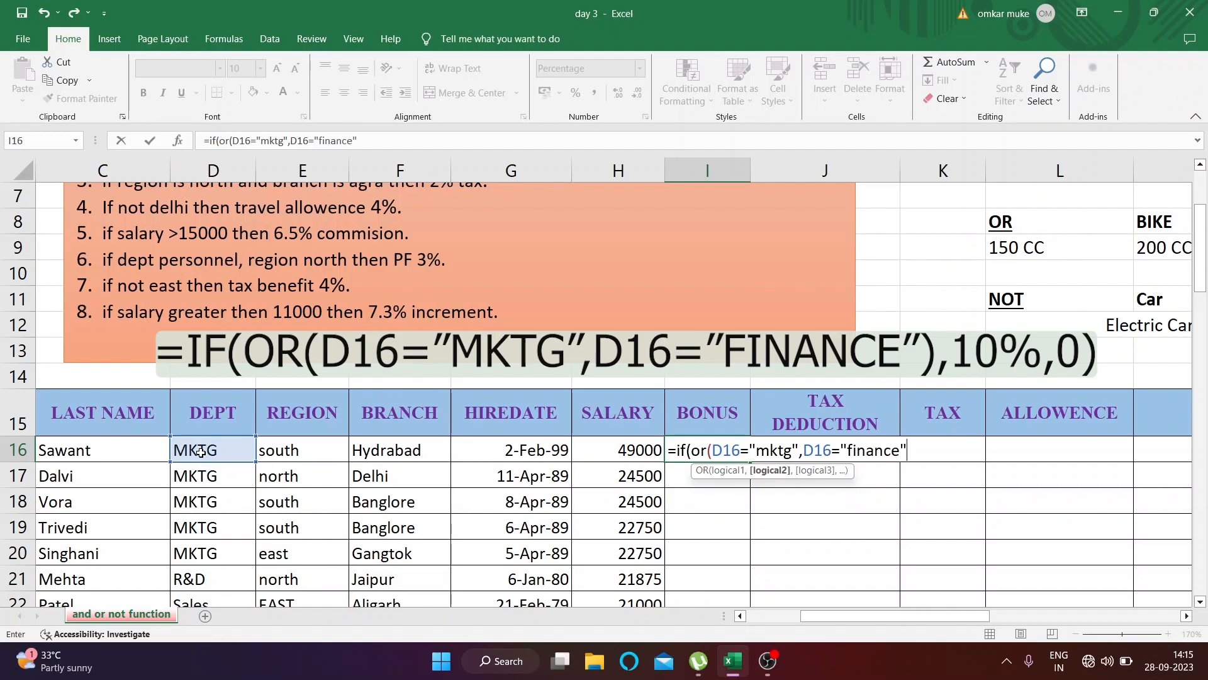
type(")")
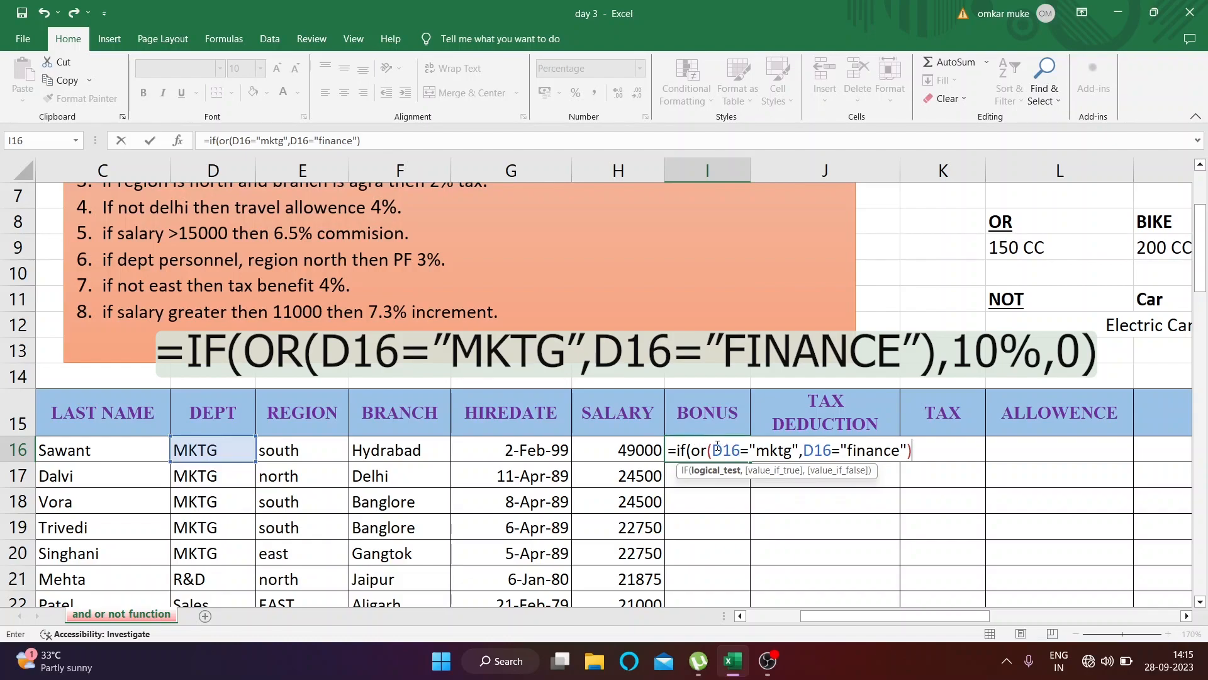
Finish the I16 formula with 10% if true and 0 if false, and fill it down the BONUS column
type(",")
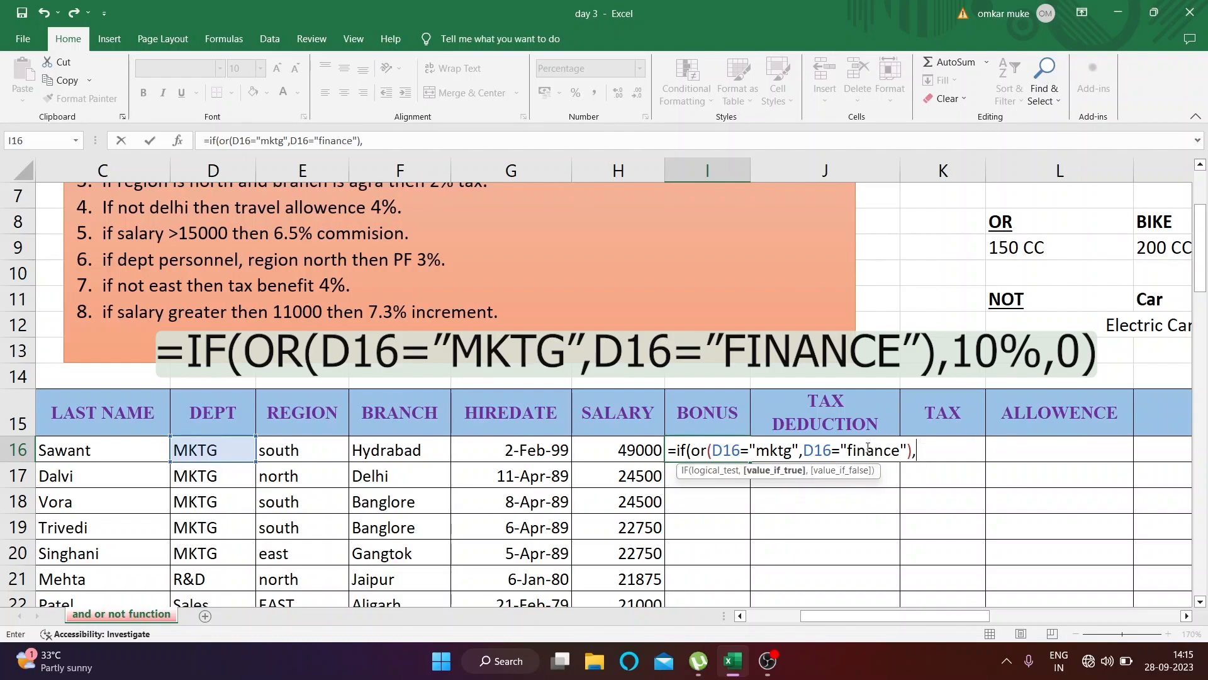
type("10%,0)")
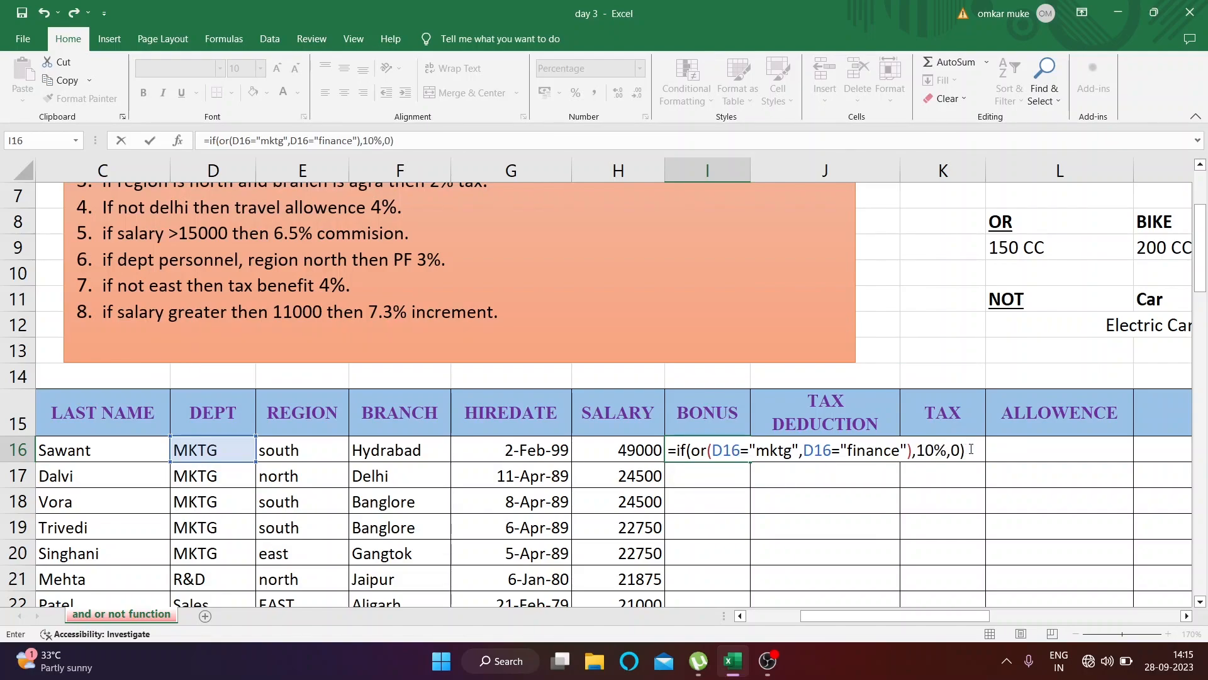
key("ctrl+Return")
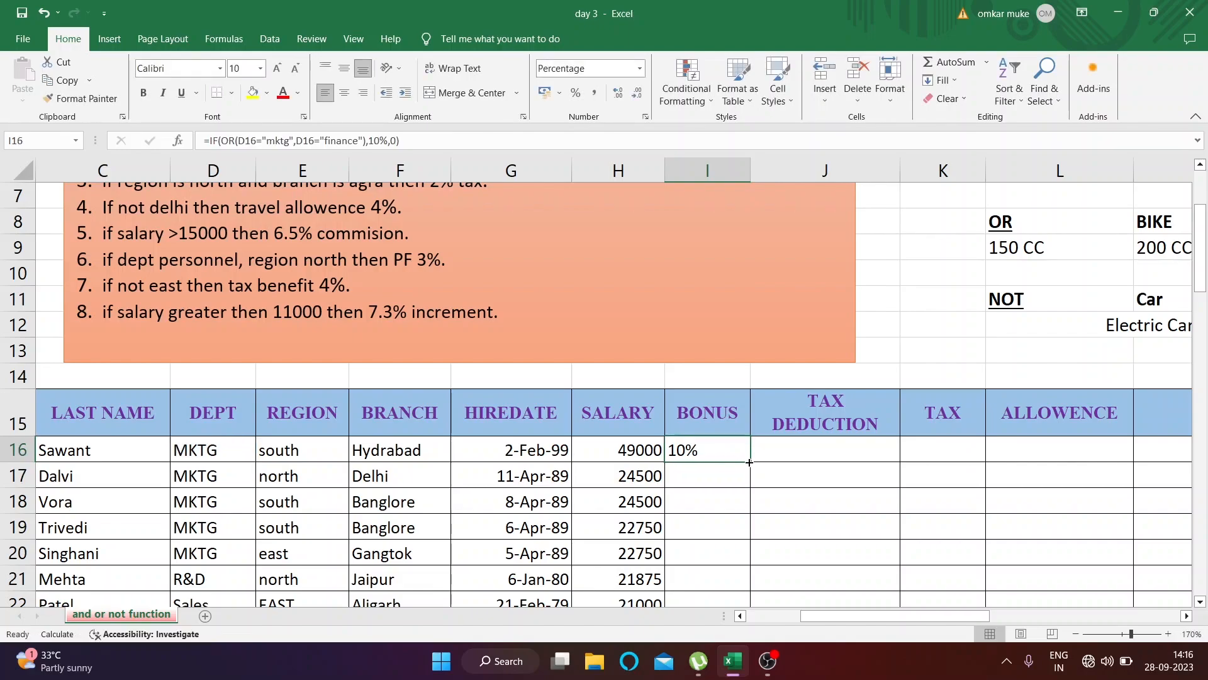
double_click(750, 462)
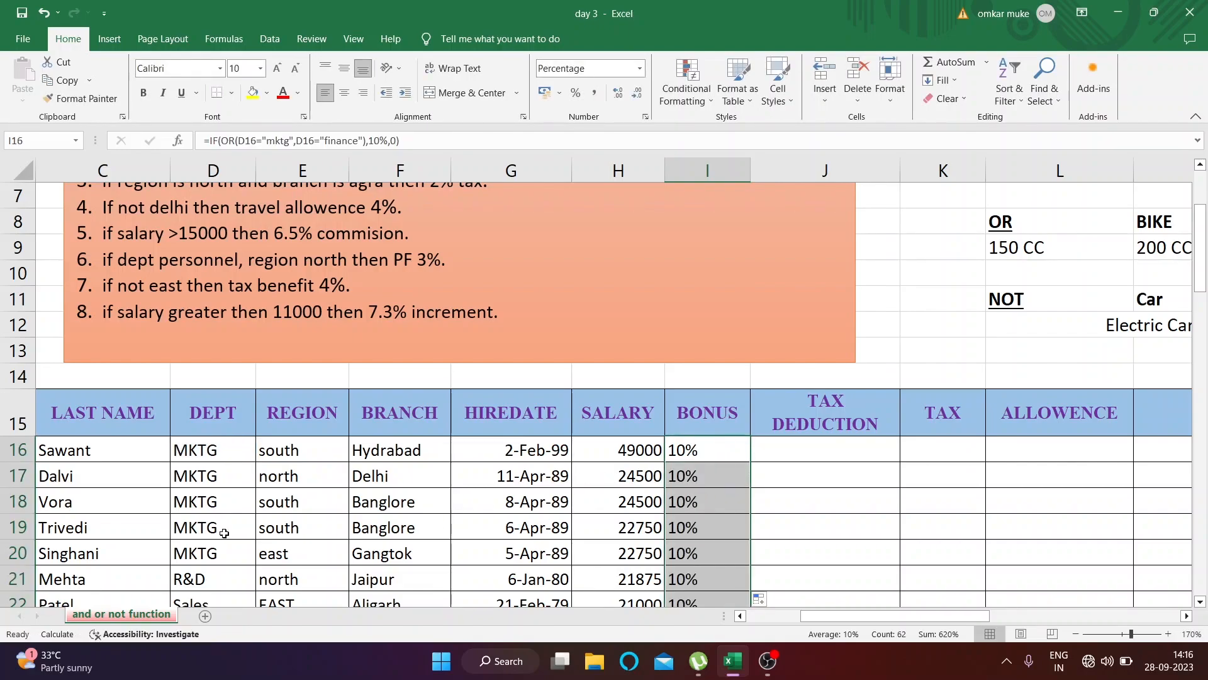
Compare the filled bonuses with the departments in rows 19, 21 and 24, and recheck the formula in I16
scroll(225, 533, "down", 1)
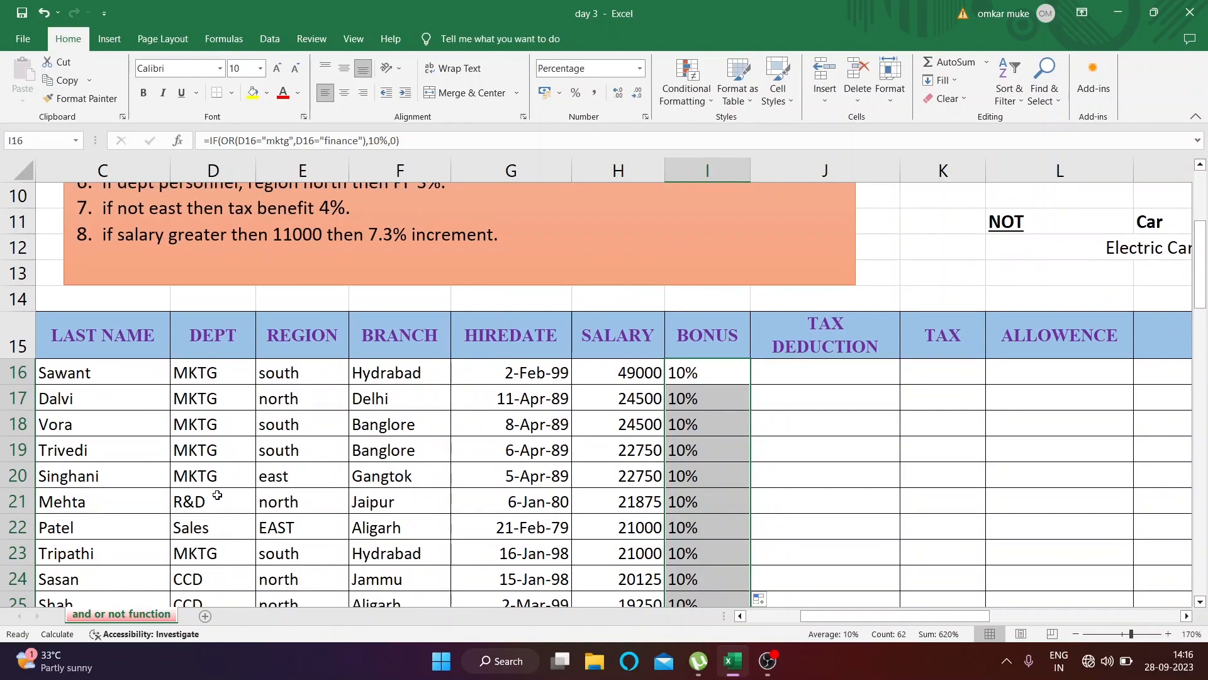
left_click(685, 454)
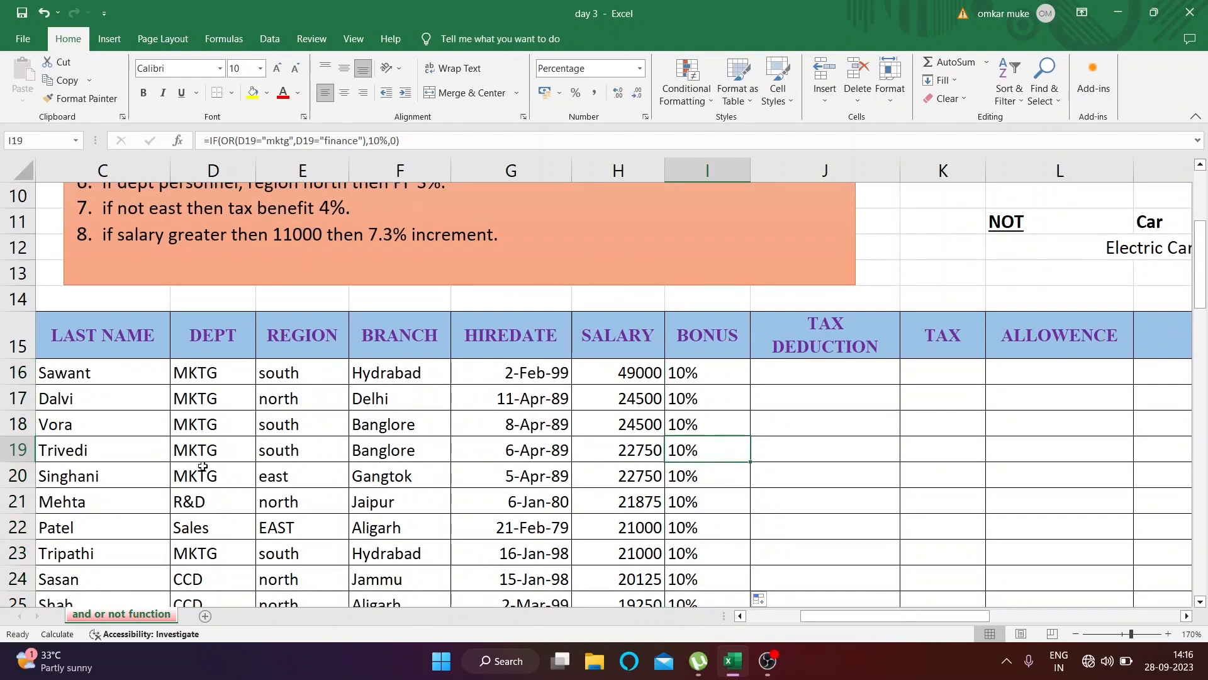
left_click(212, 502)
scroll(213, 502, "down", 1)
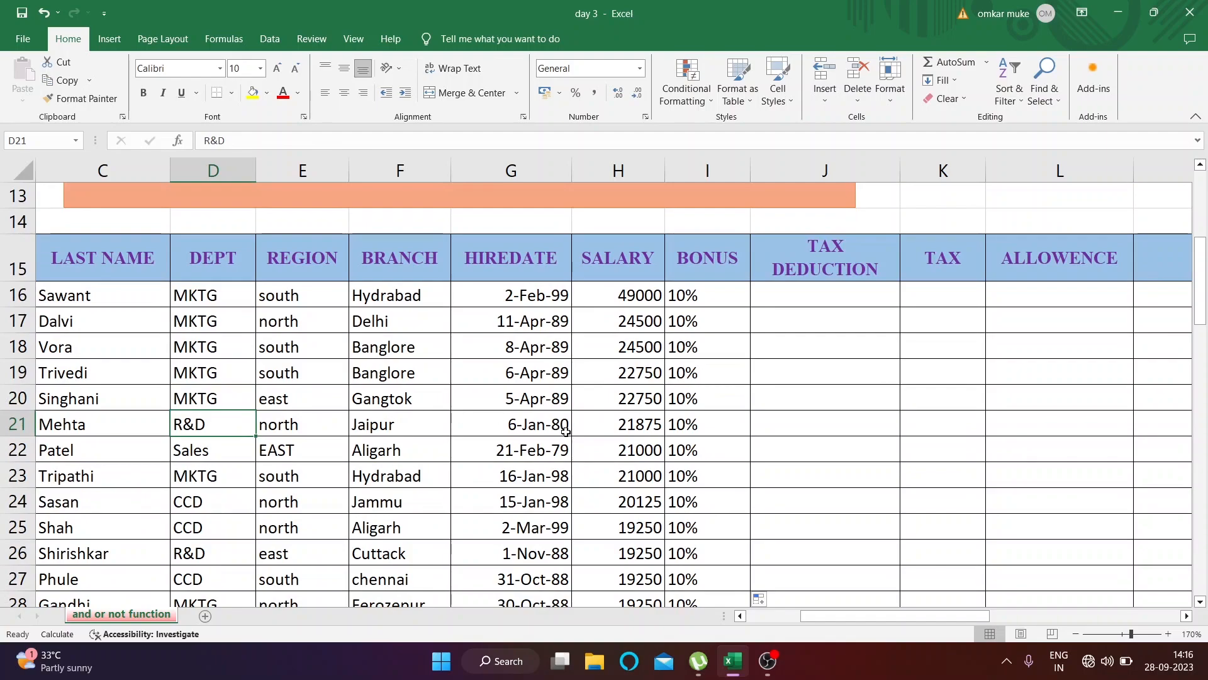
left_click(699, 431)
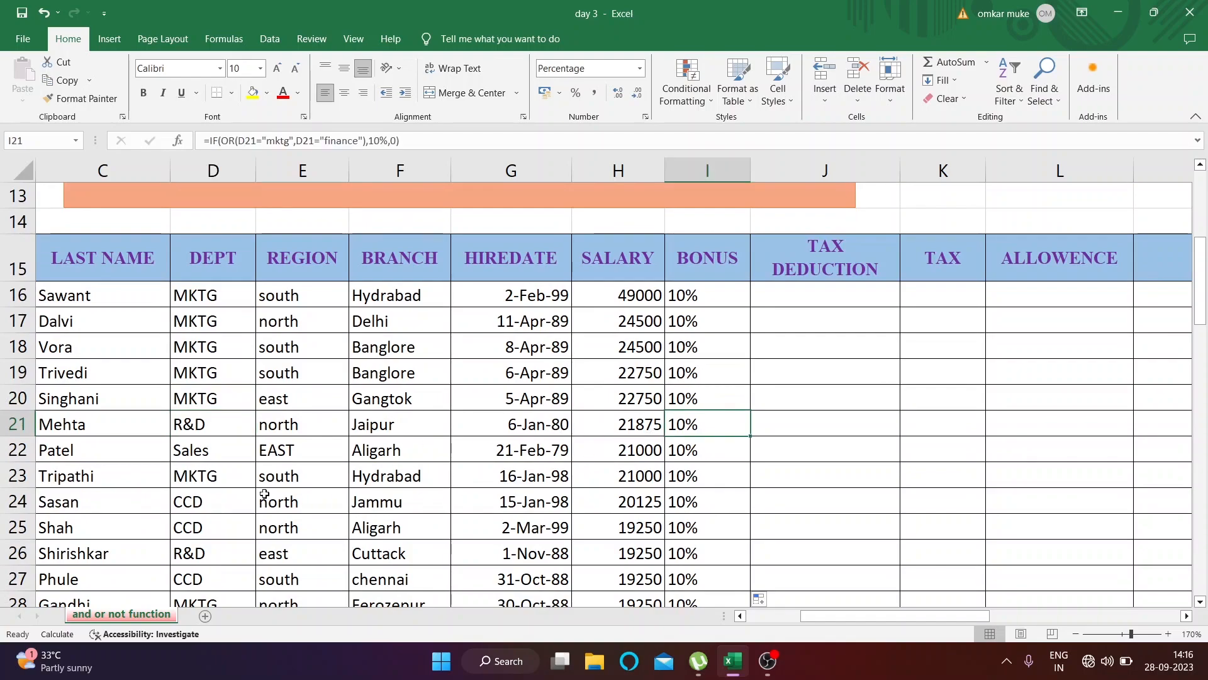
left_click(209, 497)
left_click(705, 503)
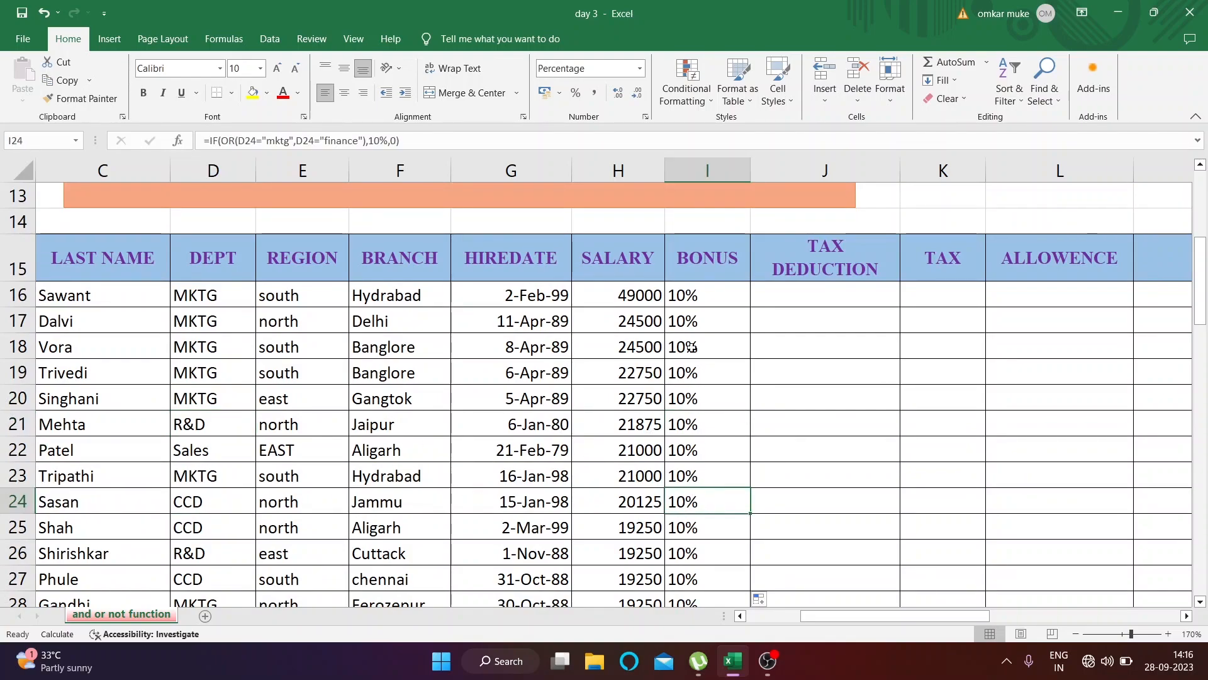
left_click(688, 296)
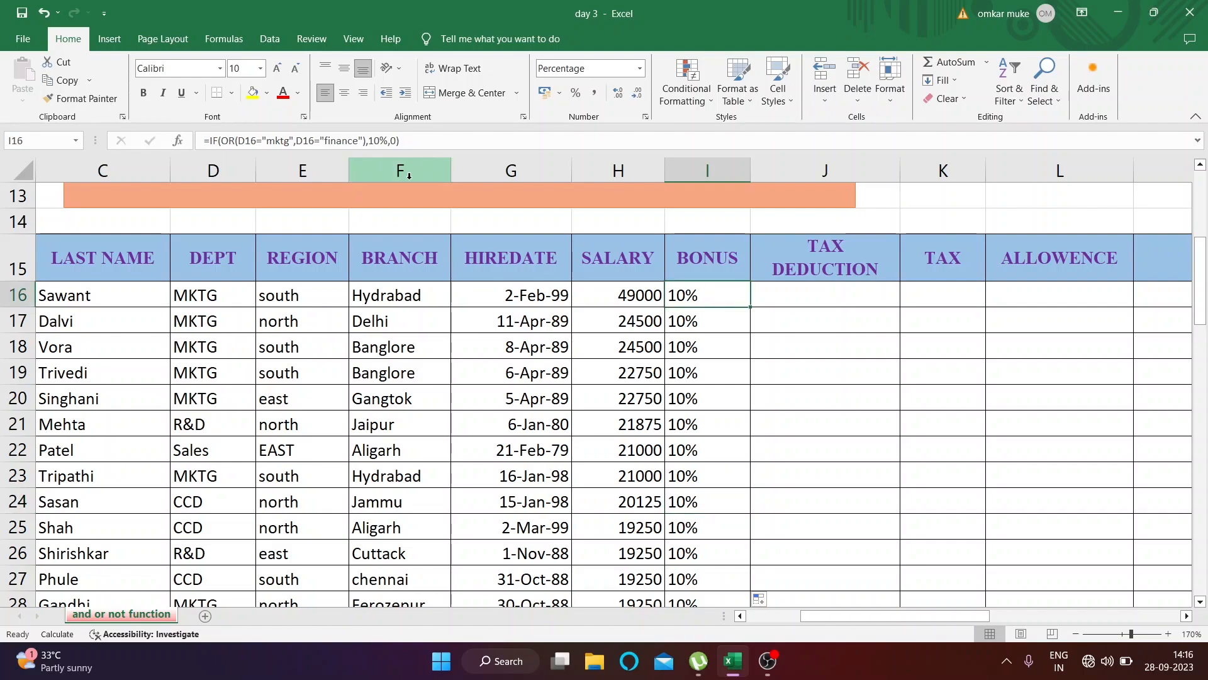
Set the workbook's calculation option to Automatic
left_click(224, 39)
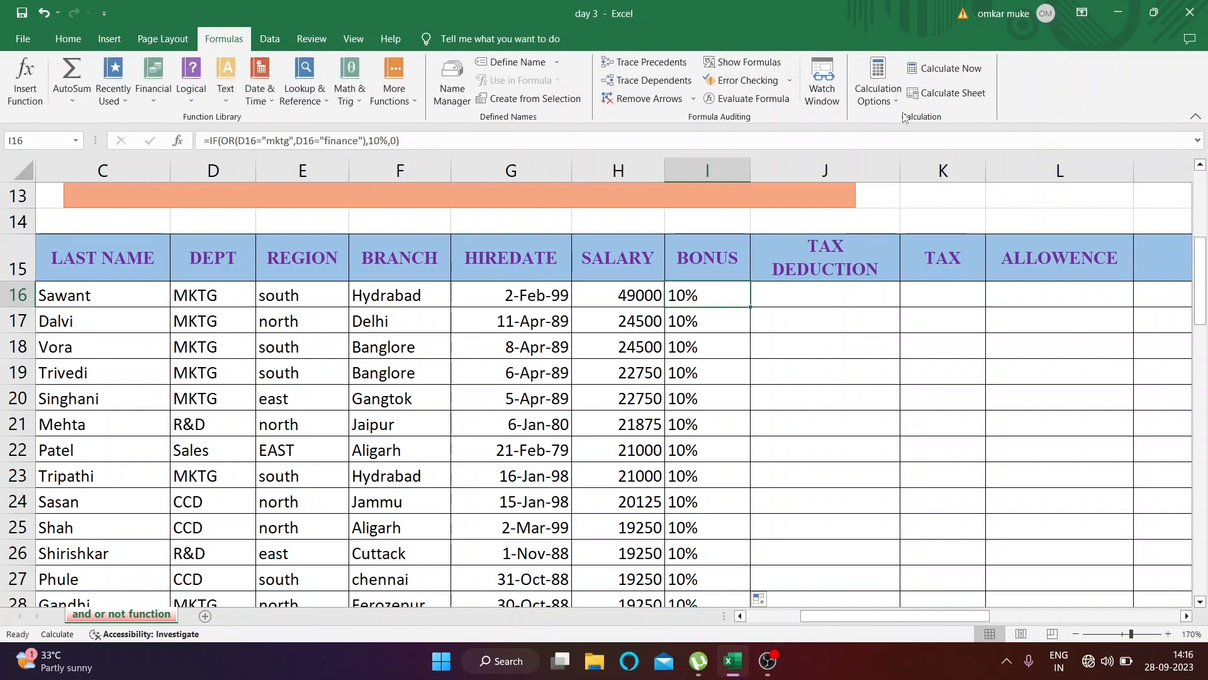
left_click(889, 96)
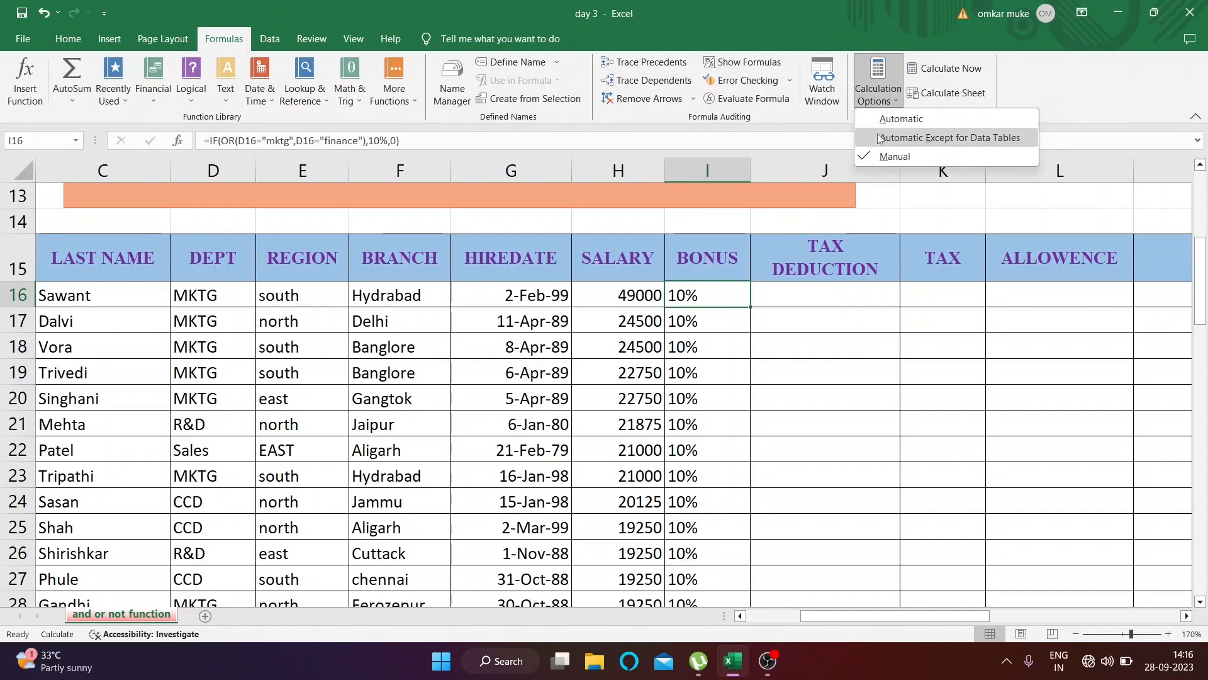
left_click(880, 121)
Check the recalculated bonuses against the departments down the table, including the R&D employee in row 21 and the Finance employee in row 52
left_click(694, 376)
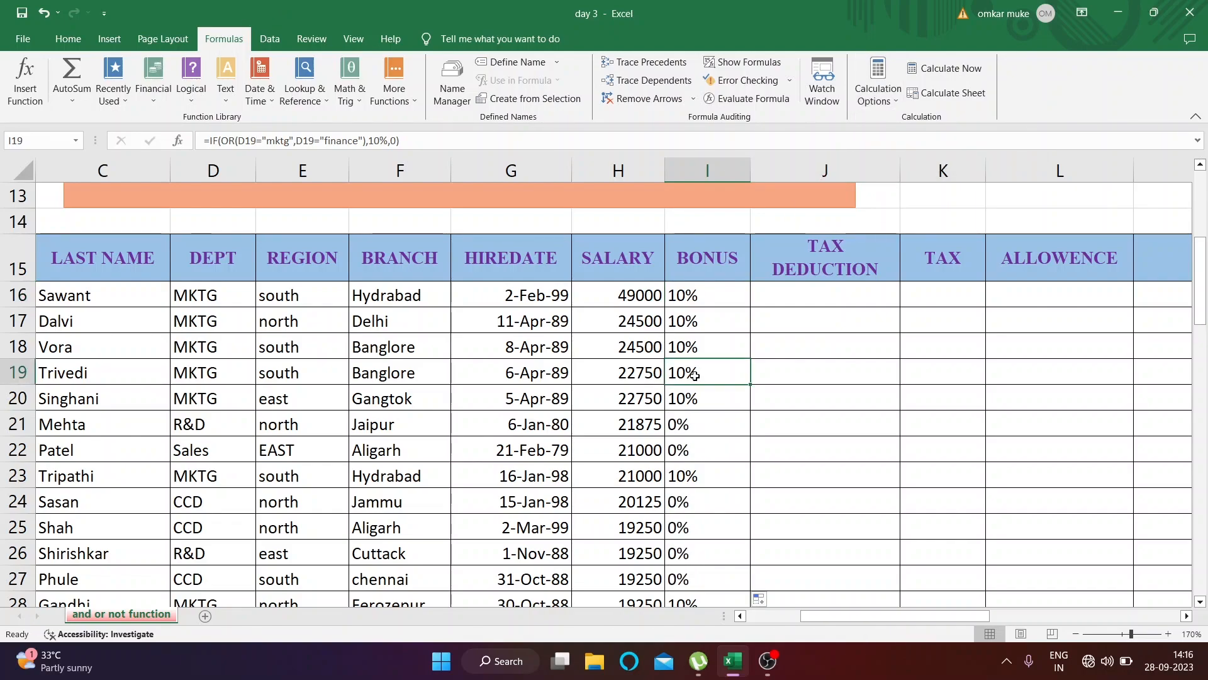
left_click(694, 434)
left_click(204, 427)
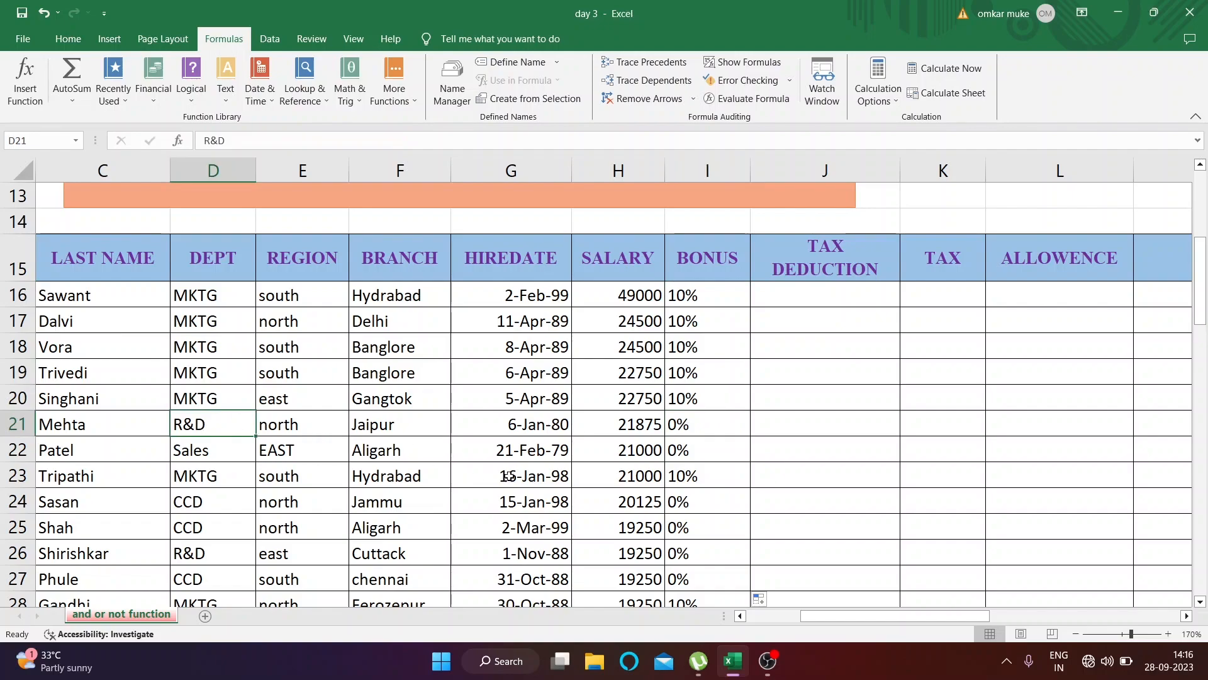
left_click(698, 446)
scroll(220, 465, "down", 1)
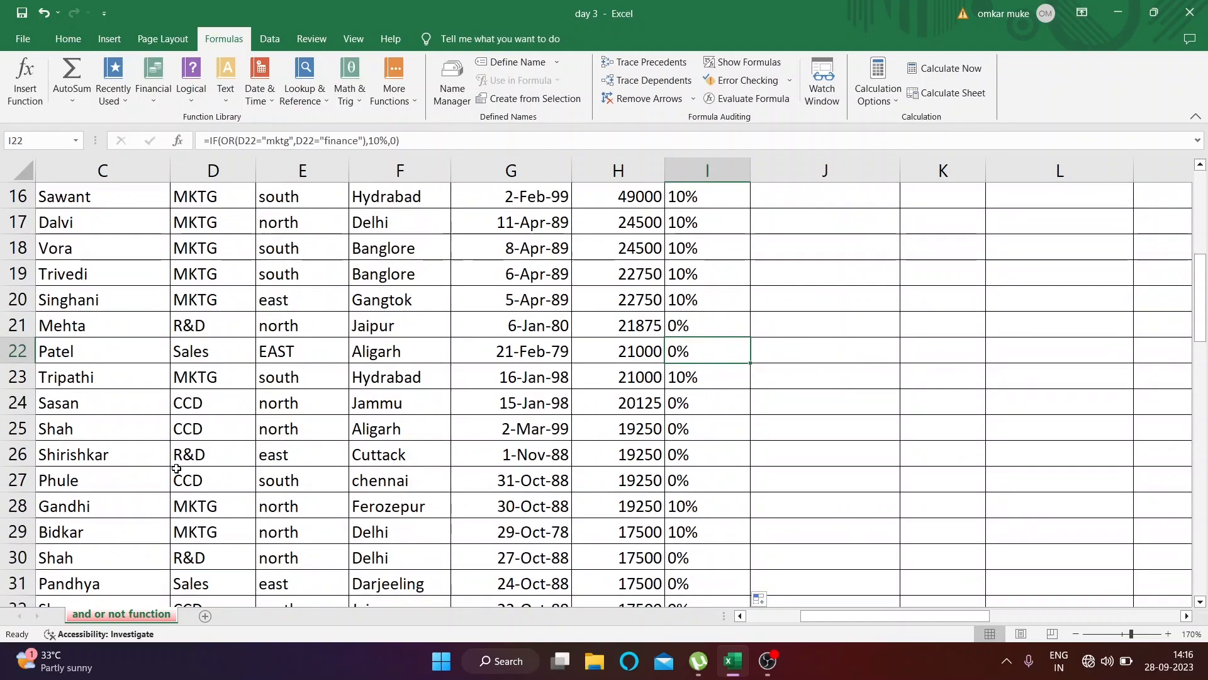
scroll(233, 523, "down", 8)
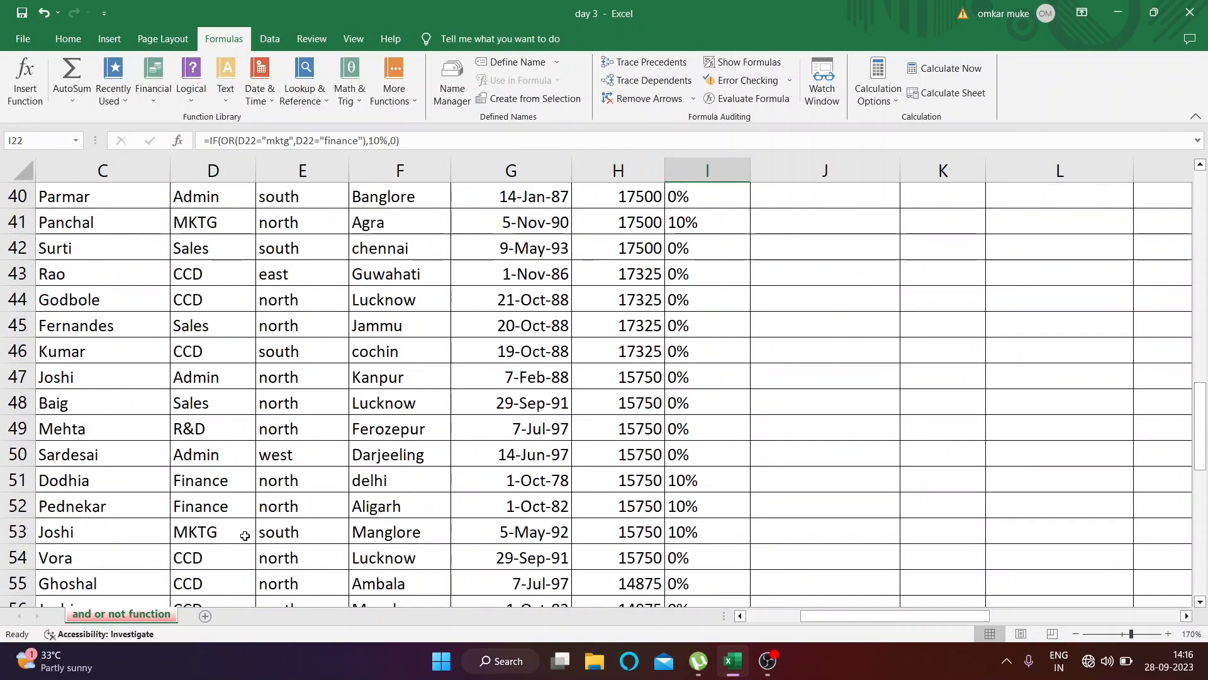
left_click(224, 507)
left_click(730, 503)
scroll(718, 555, "down", 1)
scroll(718, 556, "down", 5)
scroll(719, 556, "up", 17)
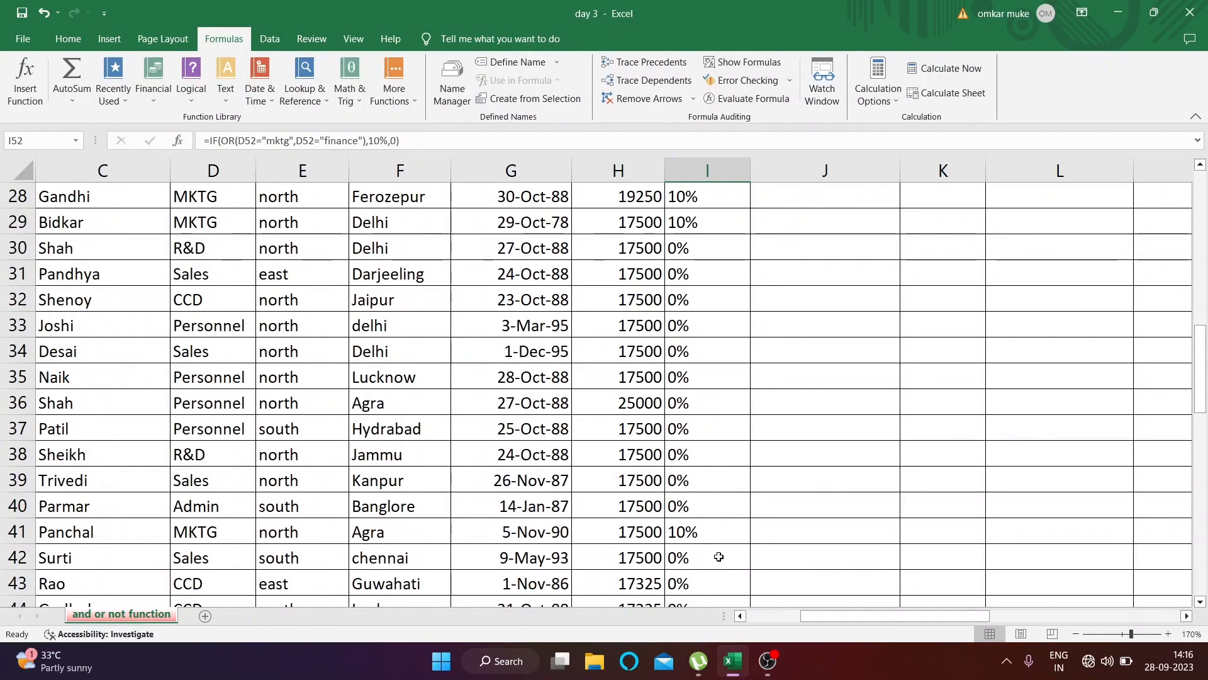
scroll(718, 556, "up", 1)
scroll(718, 555, "down", 1)
scroll(718, 556, "up", 1)
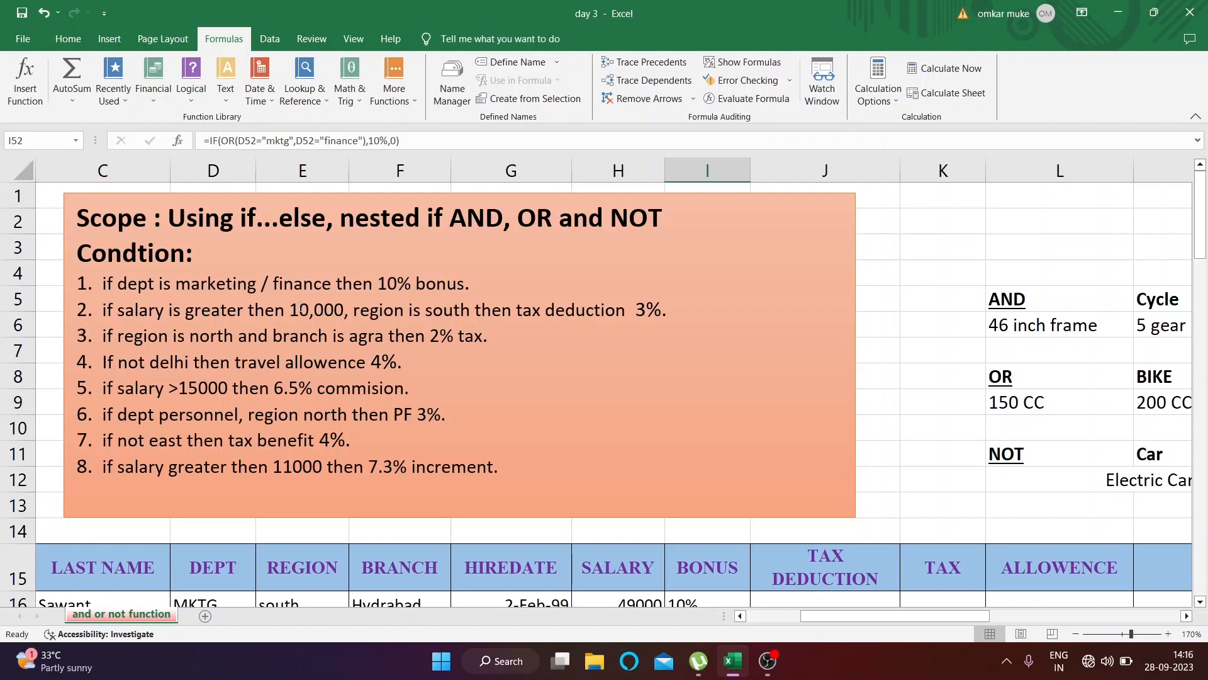
Read the 3% tax deduction condition in the Scope text box, relating its salary and region criteria to AND, and locate the first TAX DEDUCTION cell
left_click(413, 310)
left_click_drag(450, 217, 503, 217)
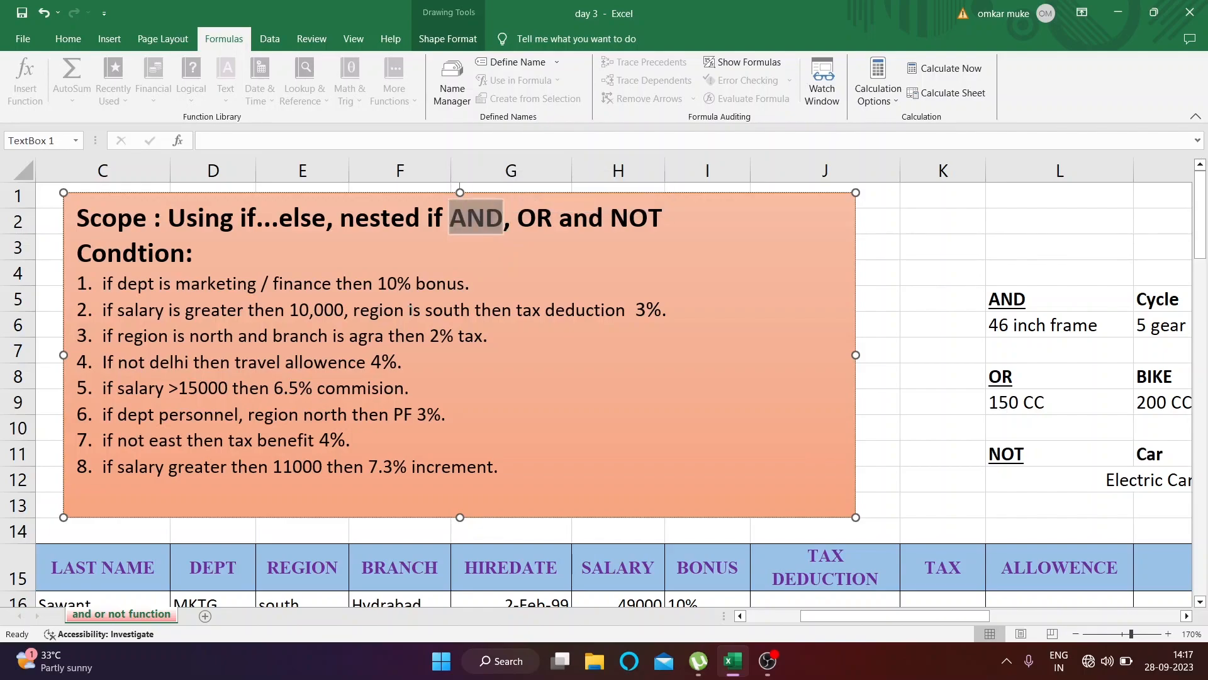
left_click_drag(410, 309, 474, 312)
left_click_drag(290, 309, 344, 309)
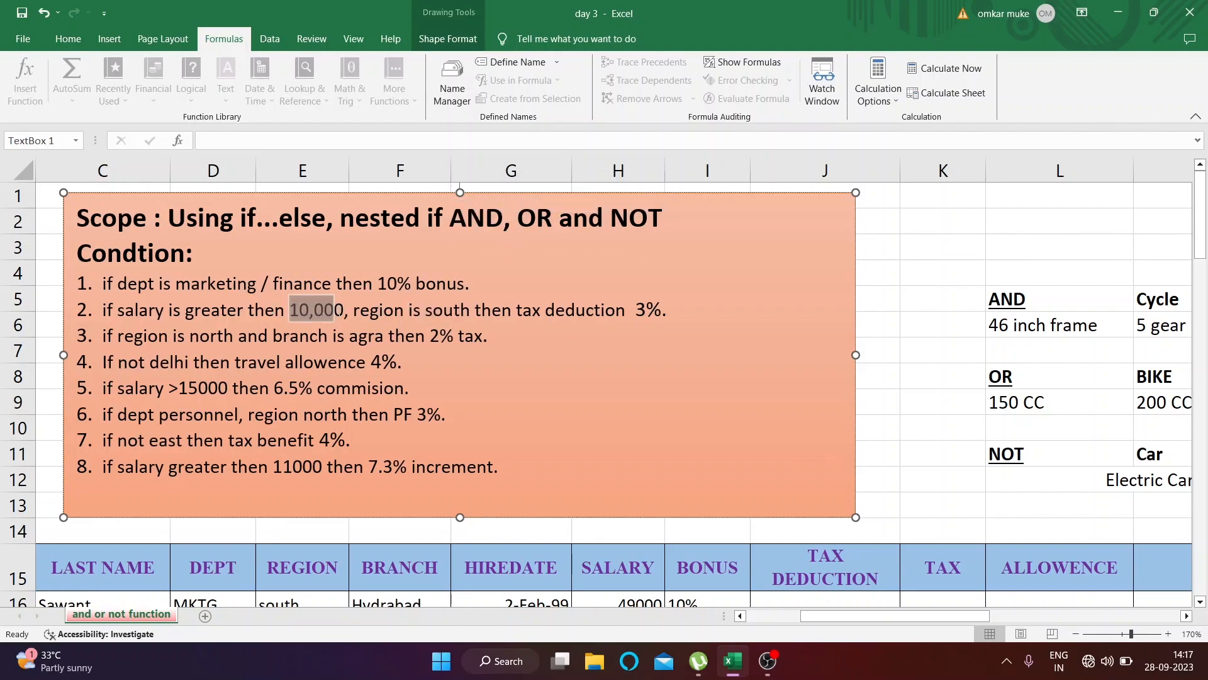
scroll(613, 382, "down", 3)
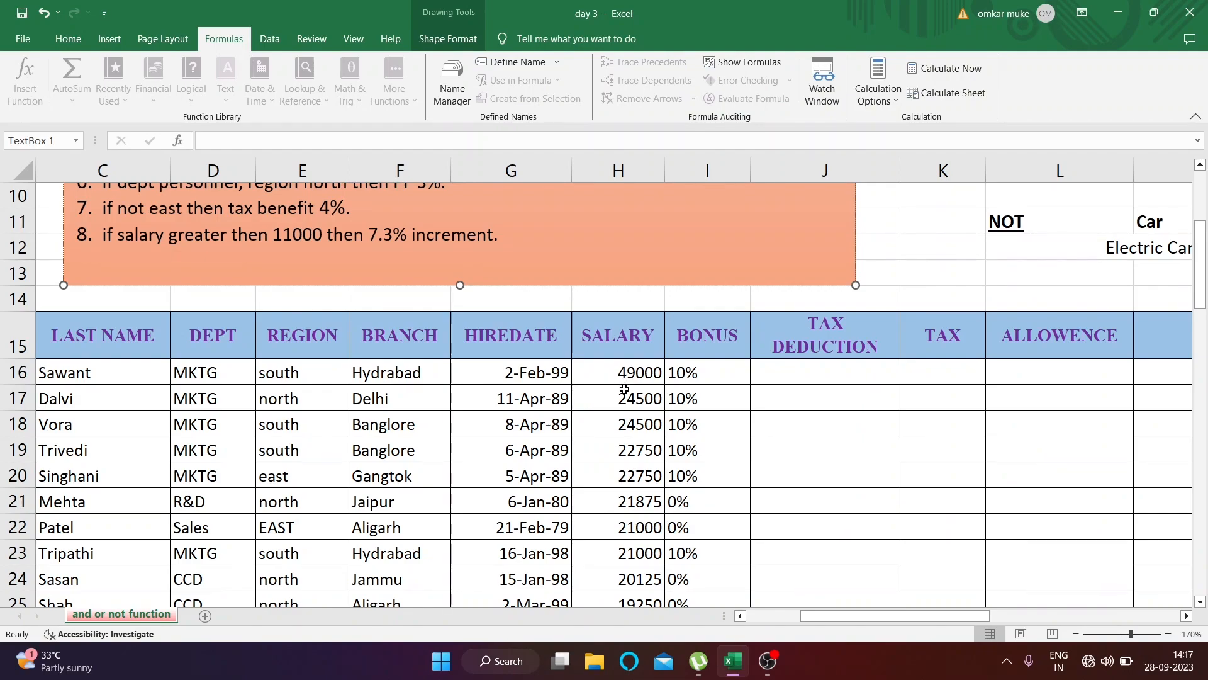
left_click(796, 376)
scroll(796, 377, "up", 1)
scroll(570, 274, "up", 2)
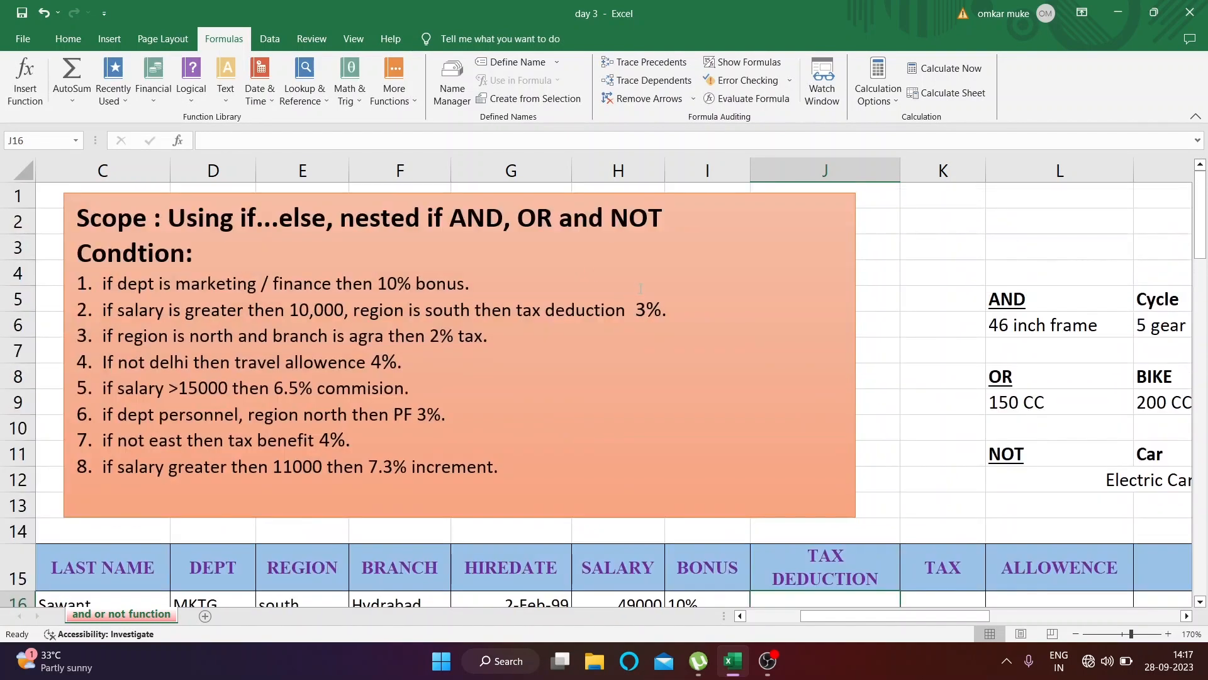
In J16, start an IF formula with an AND test whose first criterion is the salary in H16 greater than 10000
scroll(746, 386, "down", 4)
scroll(806, 390, "up", 1)
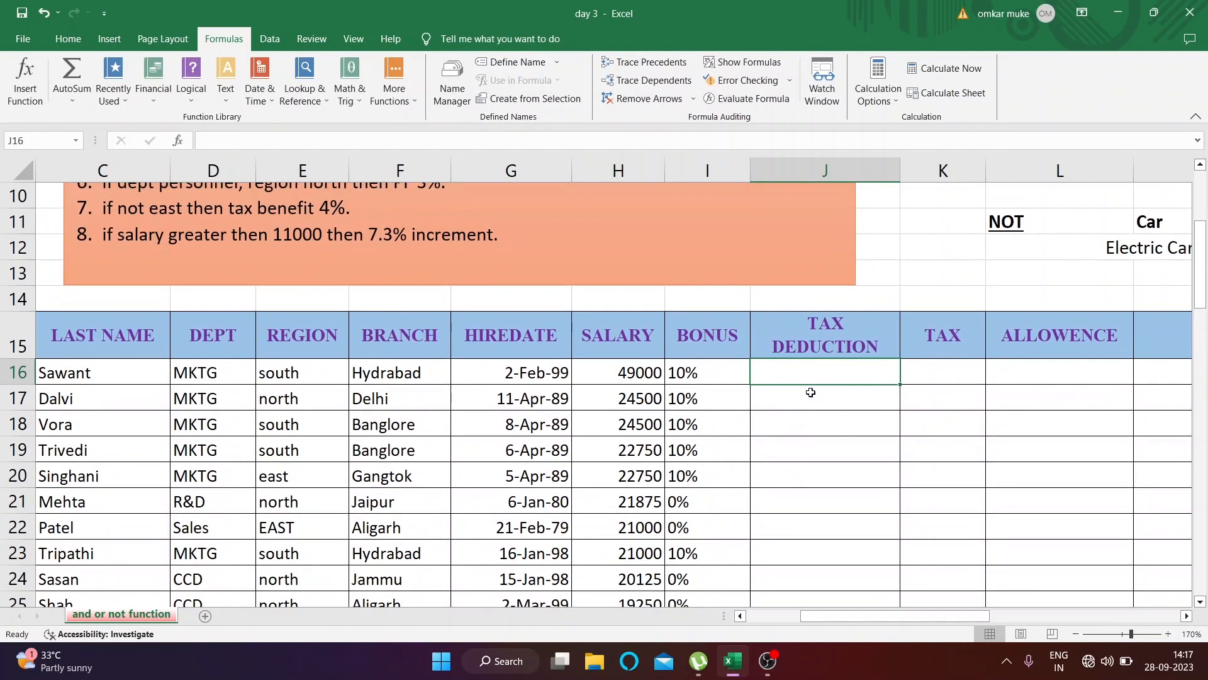
type("=if")
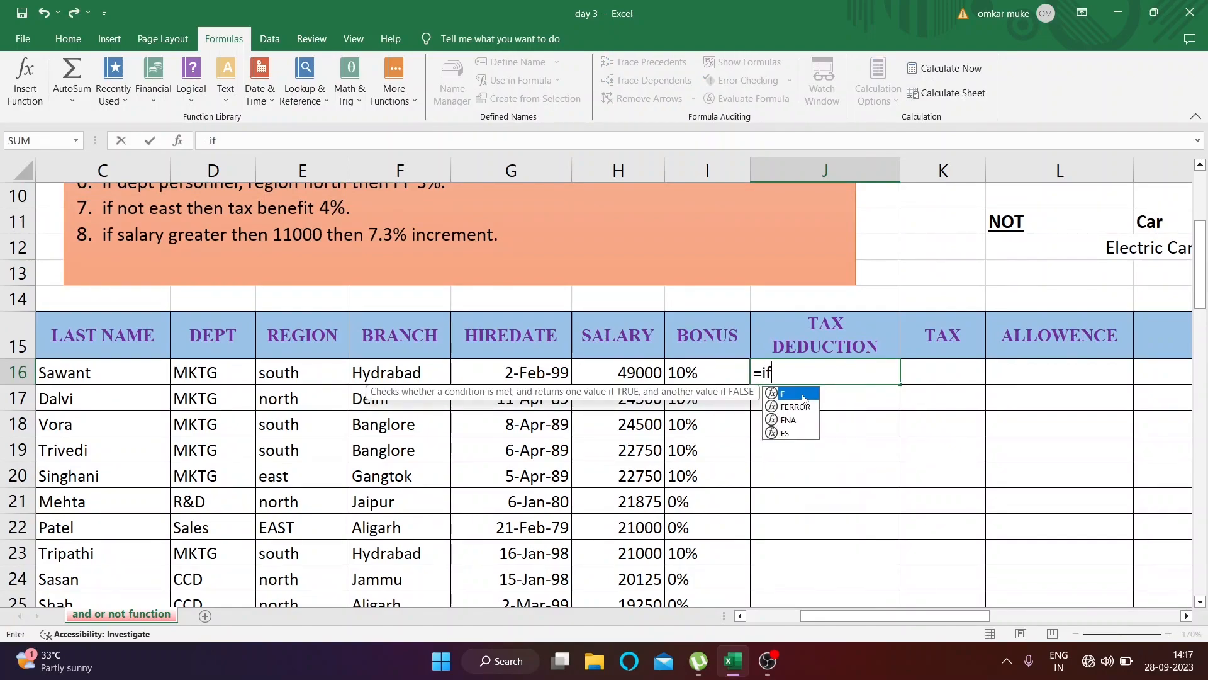
type("(")
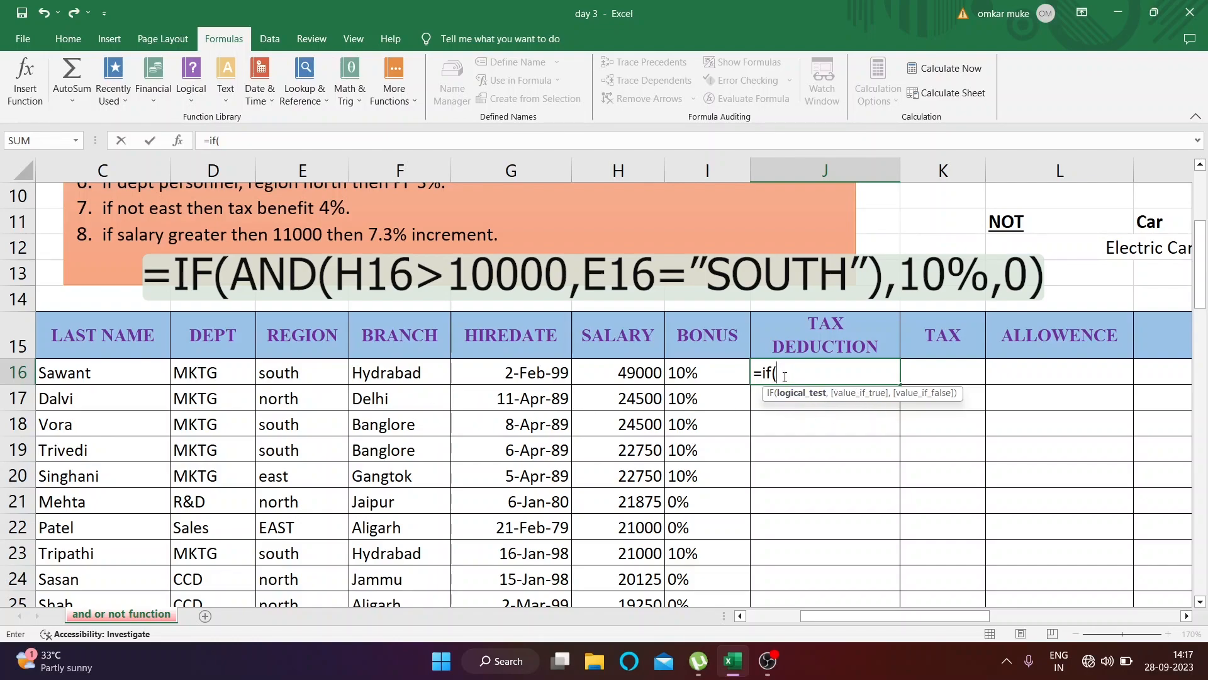
type("and")
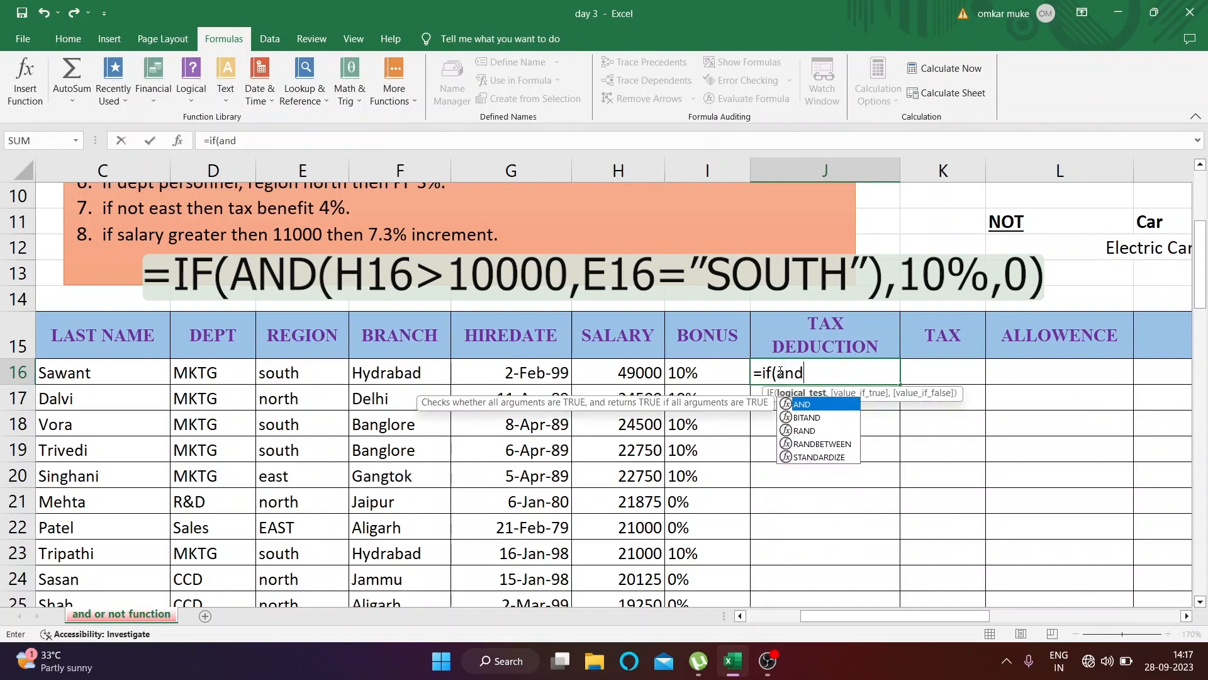
type("(")
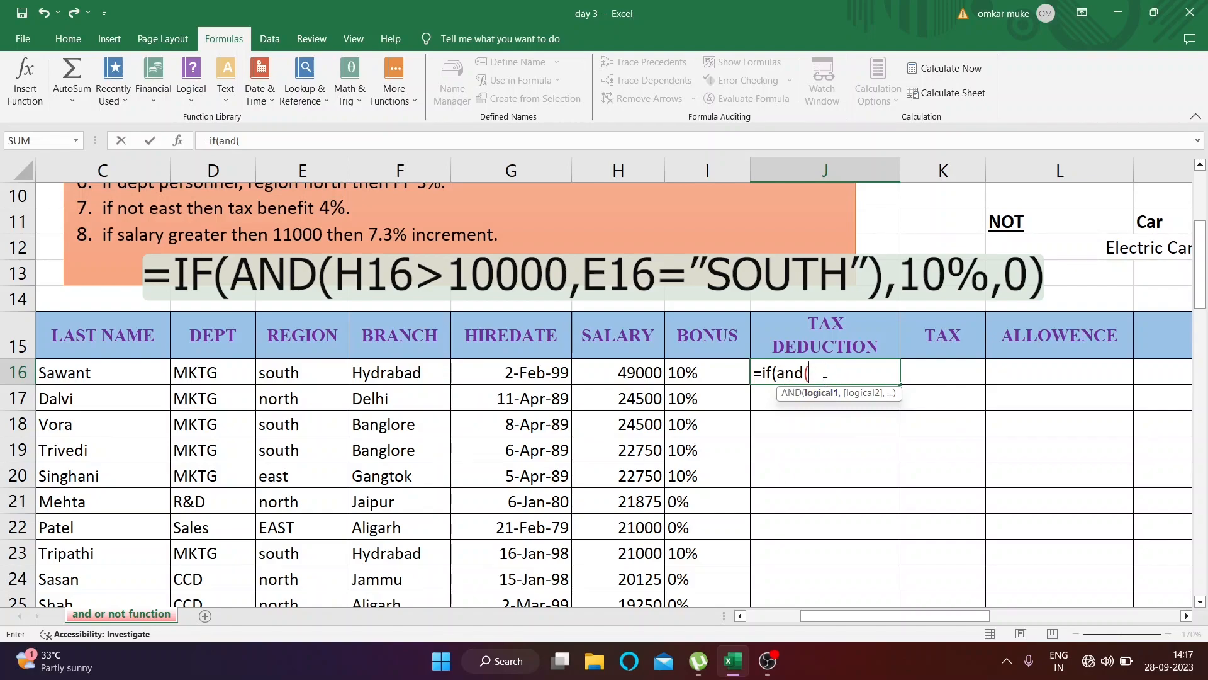
left_click(585, 374)
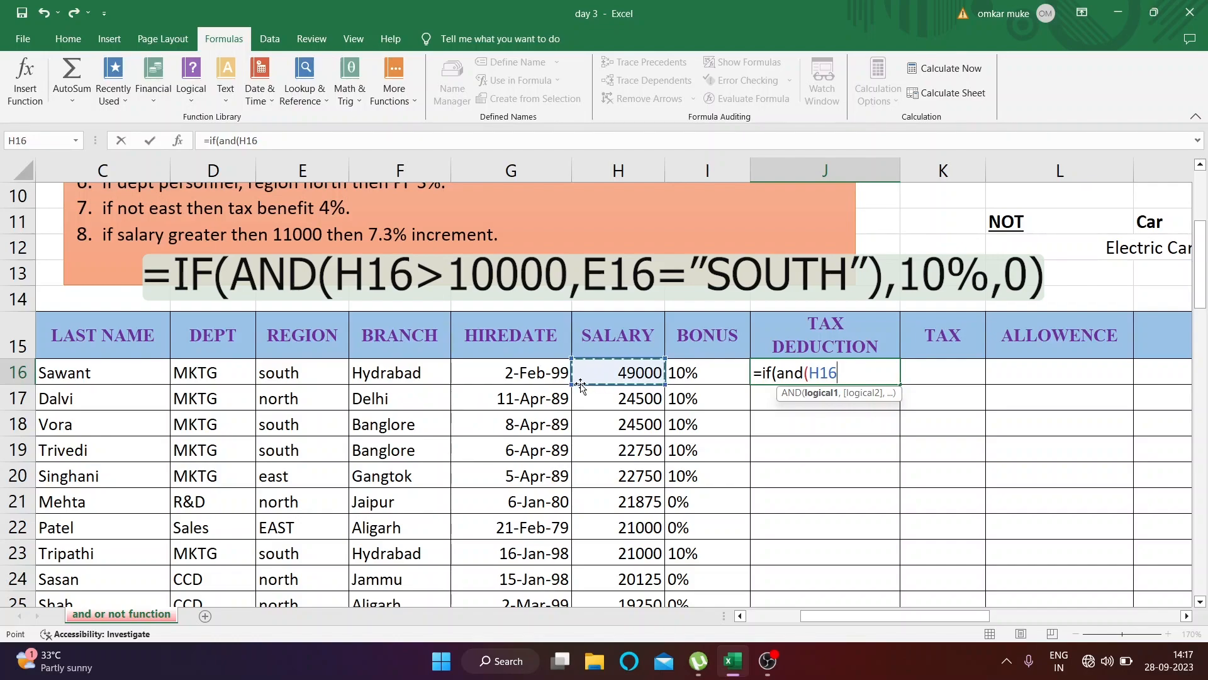
type(">10")
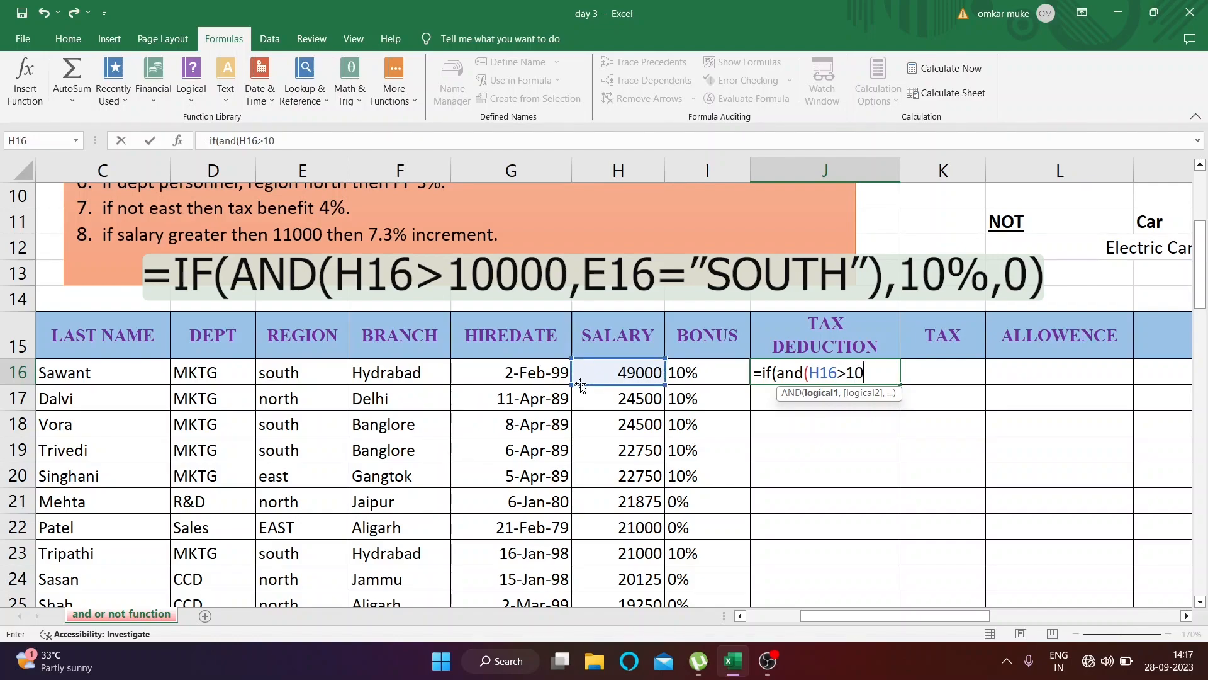
type("000,")
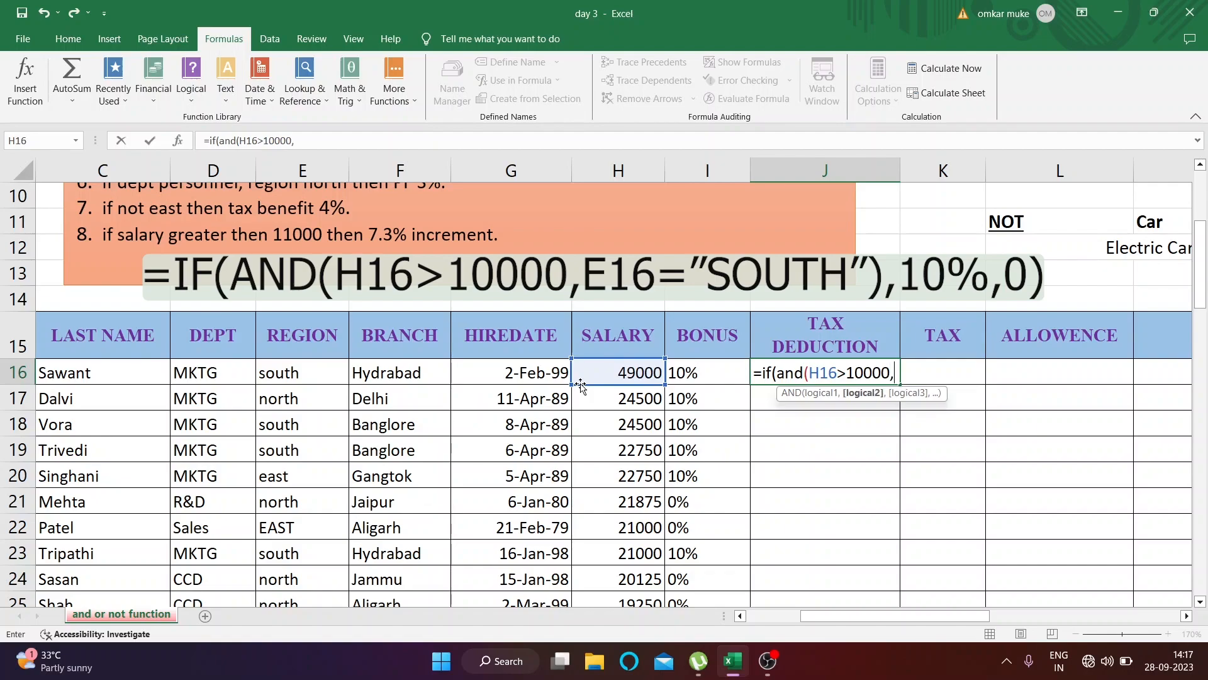
Add the region criterion E16="south" as the second AND argument in J16 and close the AND test
left_click(320, 378)
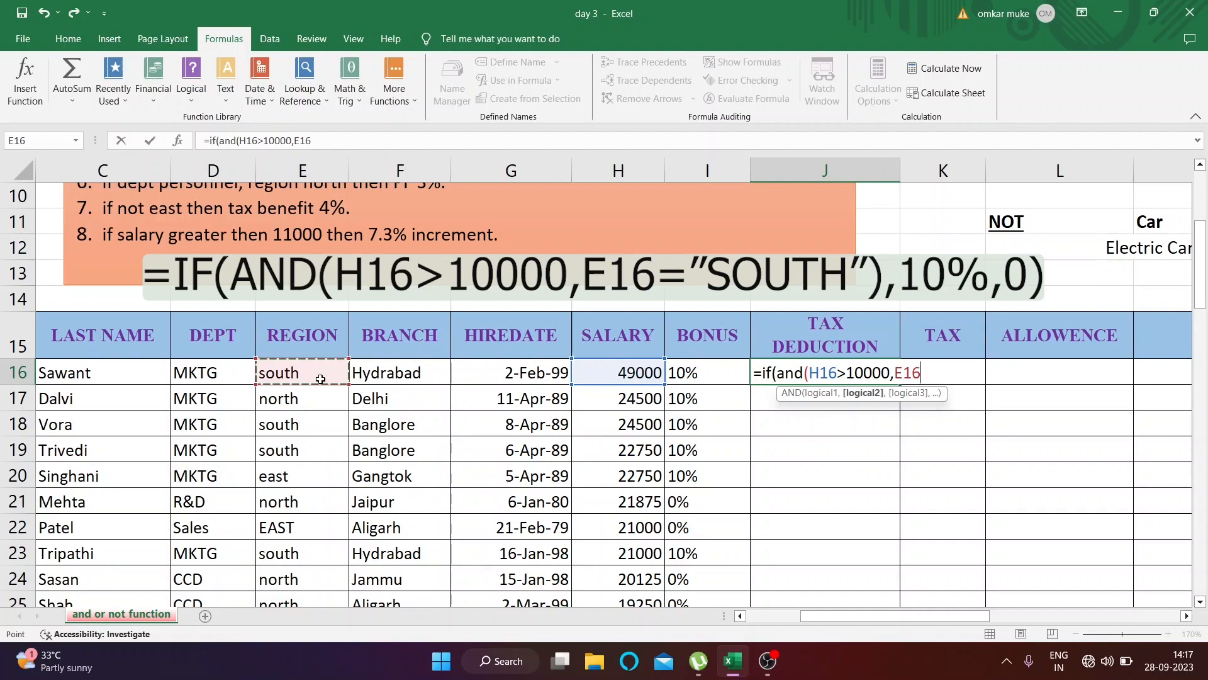
type("=\"south\"")
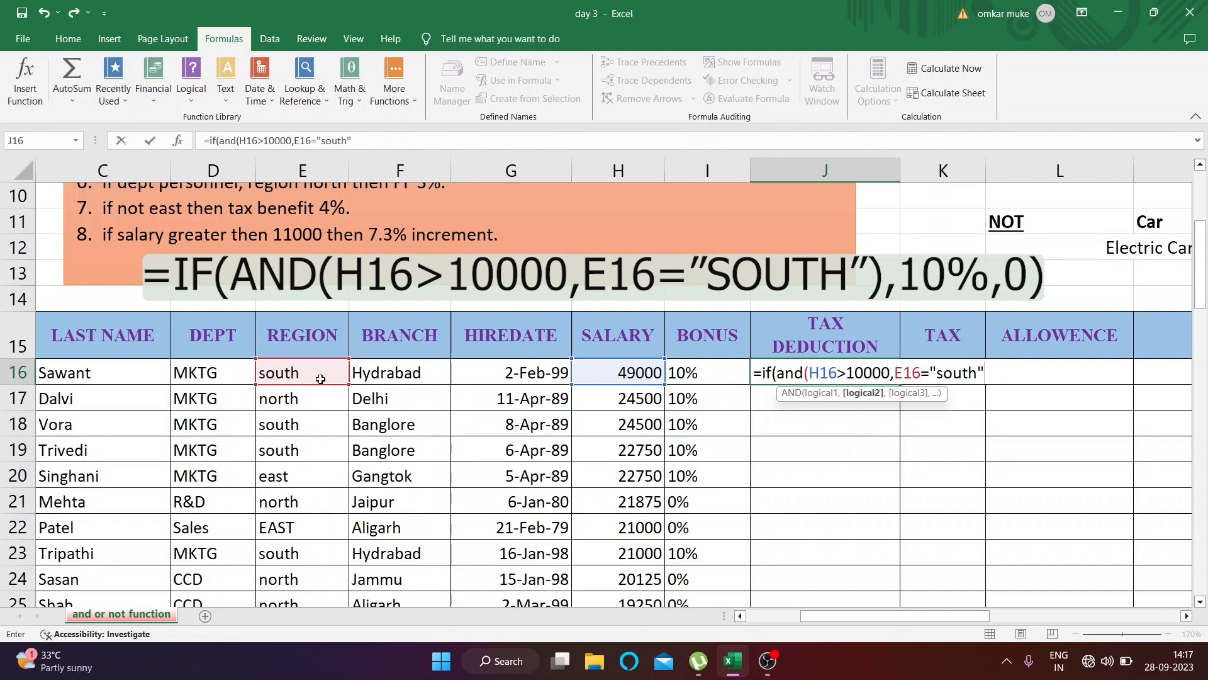
type("),")
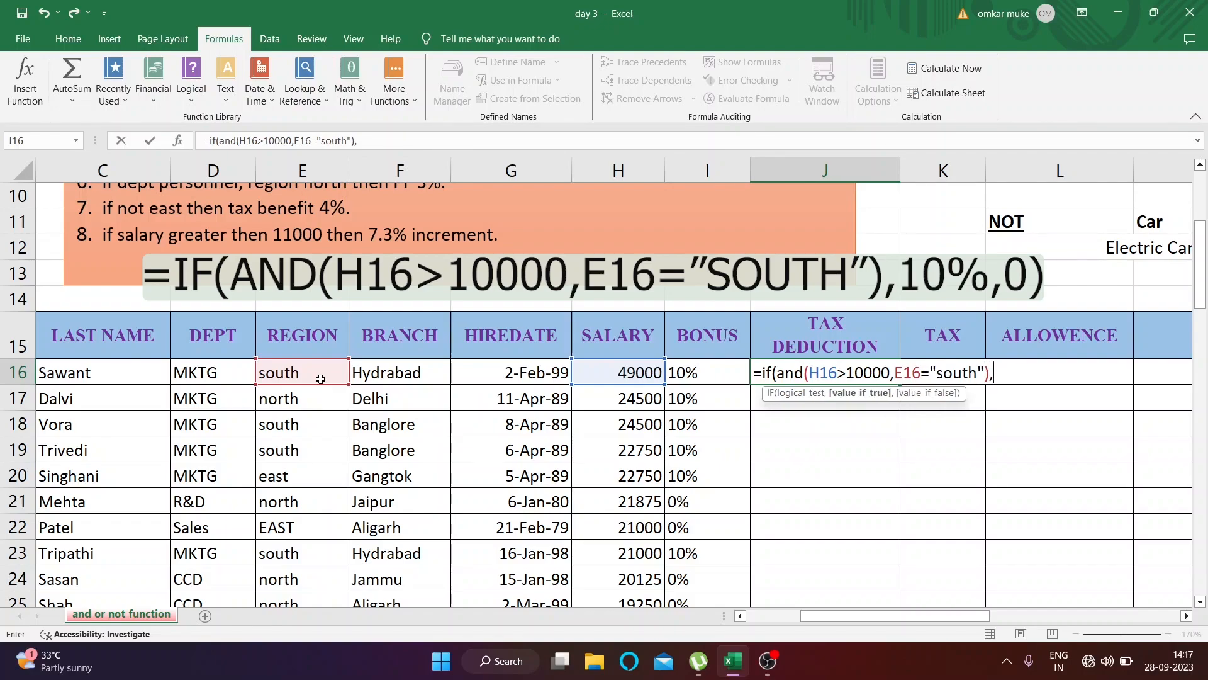
type("3%,0)")
Complete the J16 formula with 3% if true and 0 if false, and fill it down the TAX DEDUCTION column
key("Return")
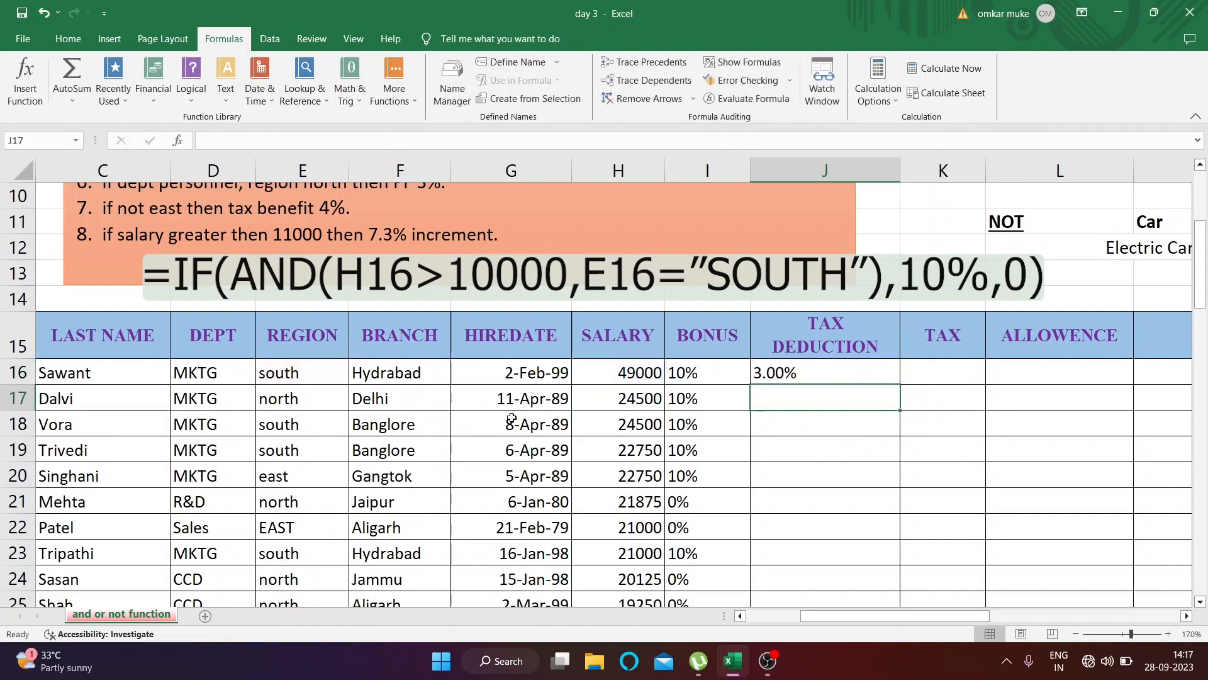
left_click(819, 371)
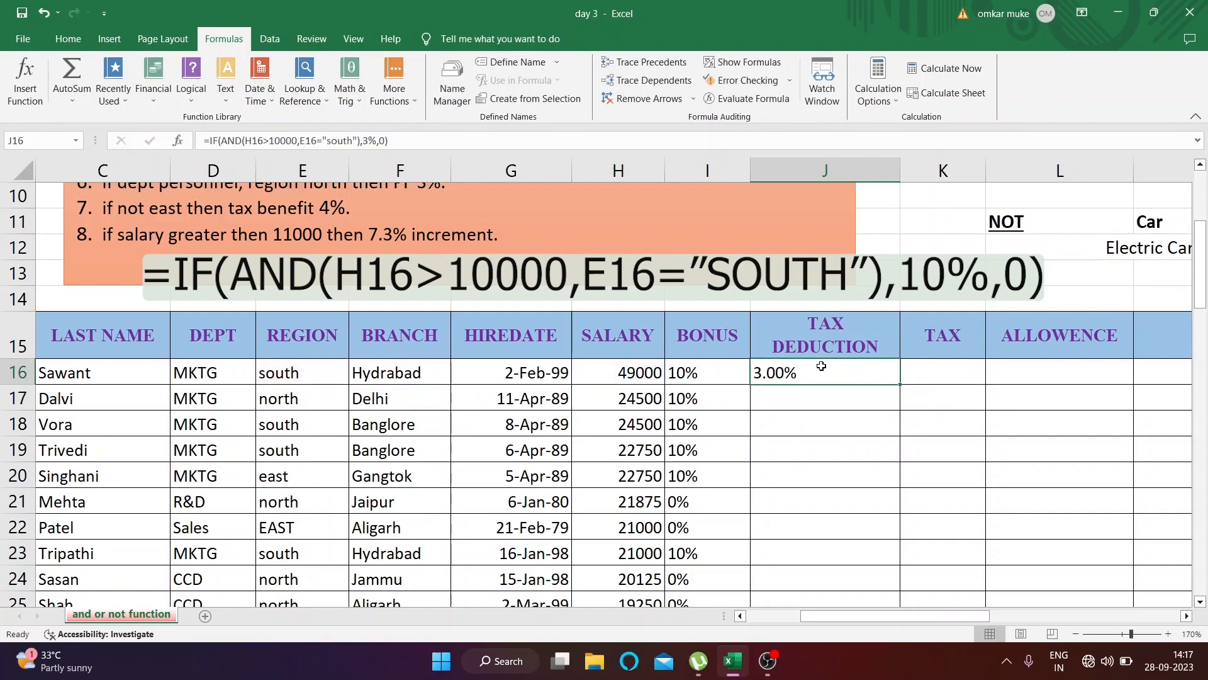
double_click(900, 384)
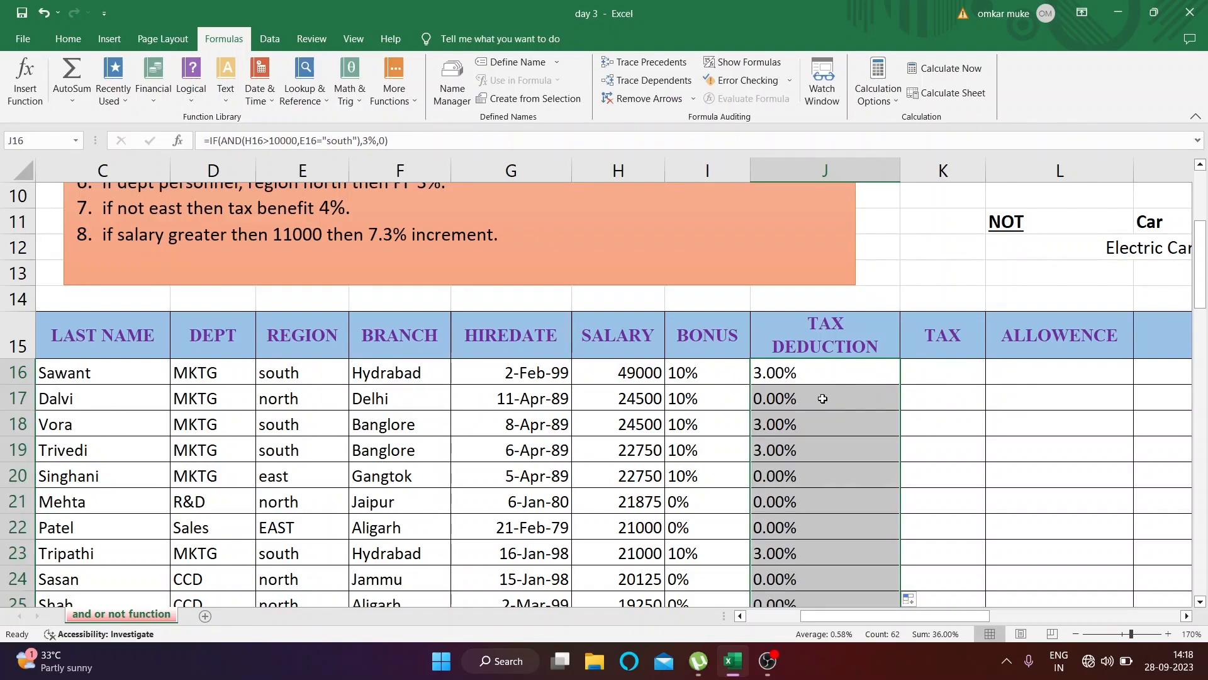
Compare the filled tax deductions with the salary and region condition in the Scope text box
scroll(823, 398, "down", 4)
scroll(822, 410, "up", 5)
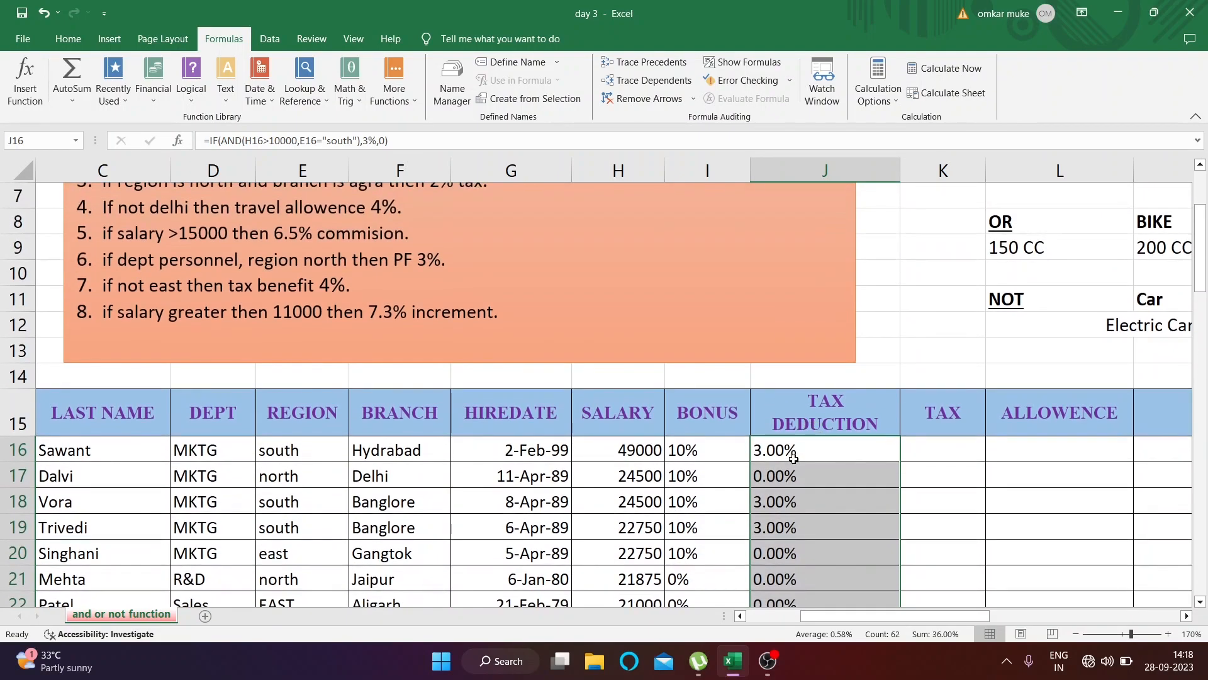
scroll(799, 460, "up", 1)
scroll(809, 459, "down", 1)
scroll(808, 461, "up", 1)
scroll(812, 465, "down", 2)
scroll(817, 471, "down", 2)
scroll(812, 440, "up", 2)
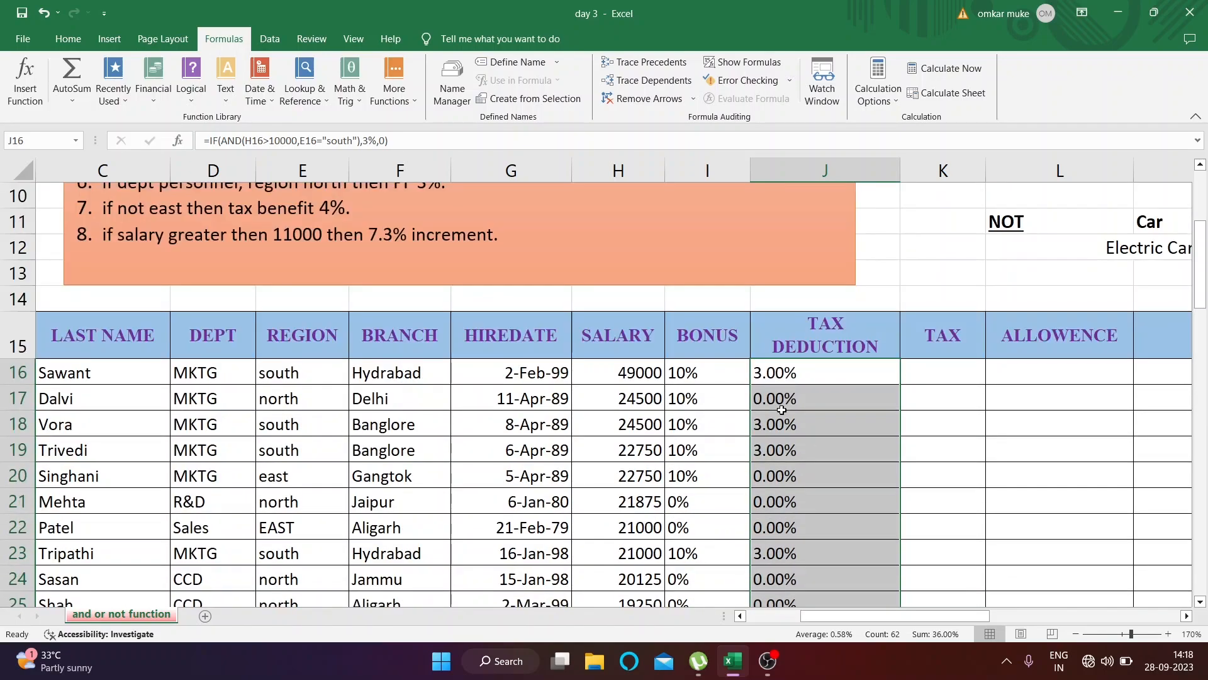
Check the tax deductions in rows 16 and 17 against each employee's salary and region
left_click(799, 406)
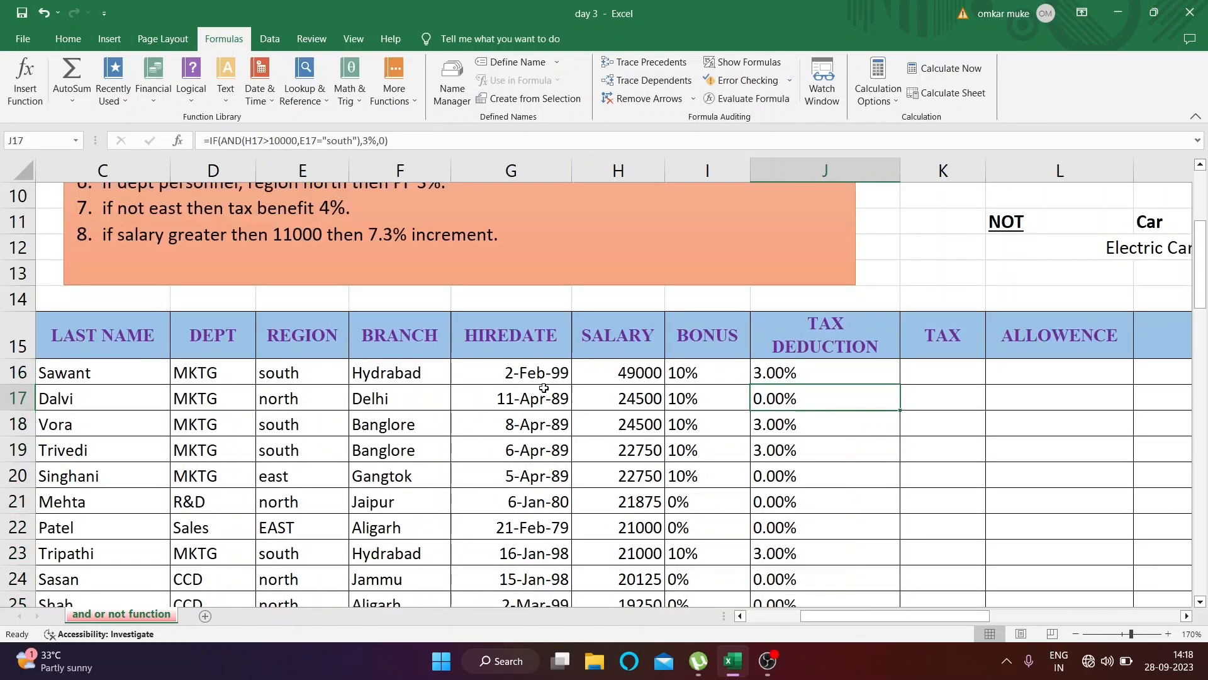
left_click(715, 374)
left_click(639, 380)
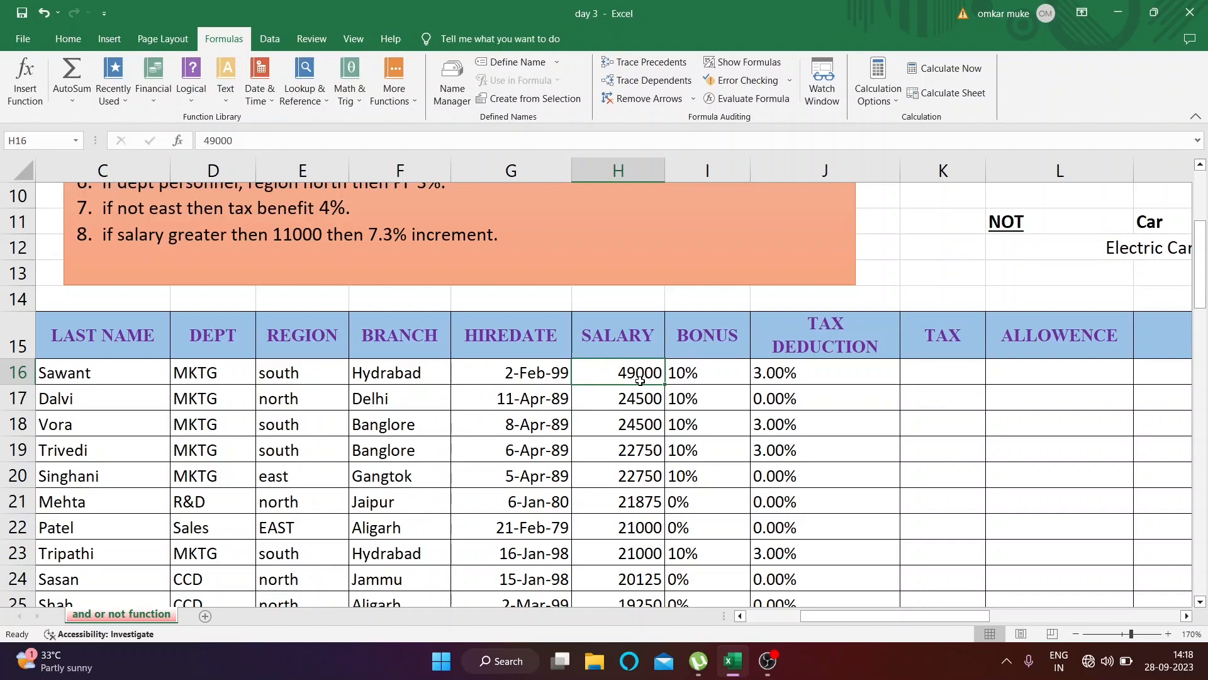
left_click(259, 376)
left_click(842, 372)
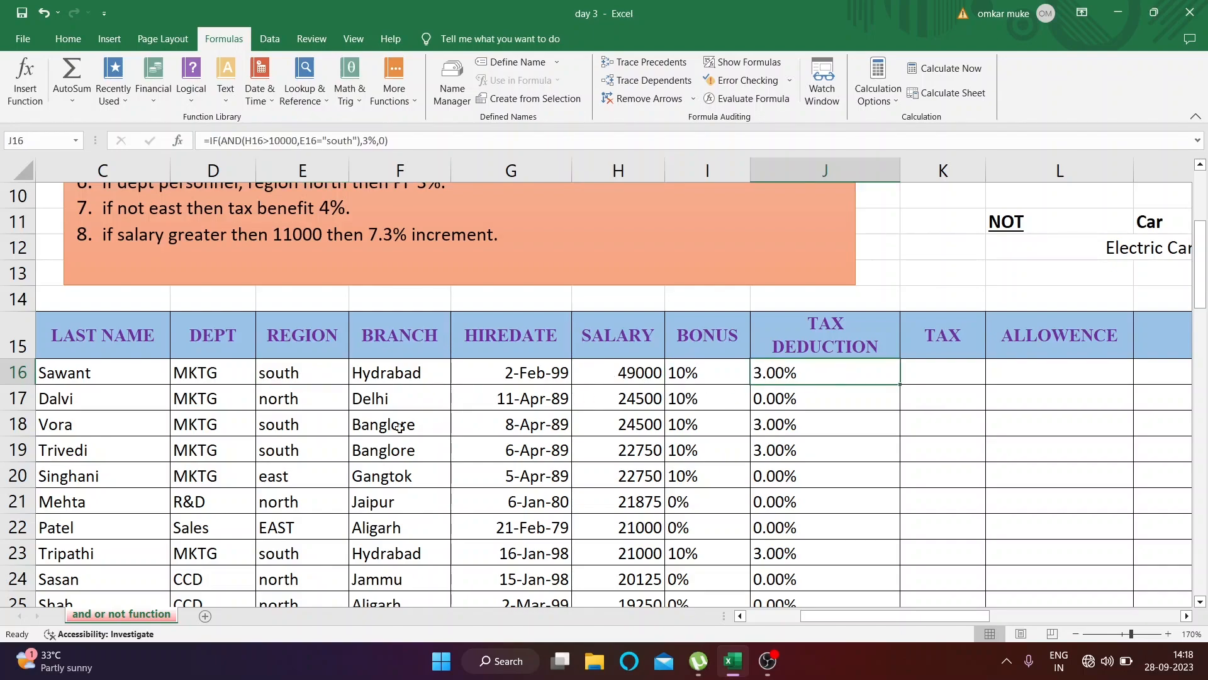
left_click(668, 397)
left_click(633, 400)
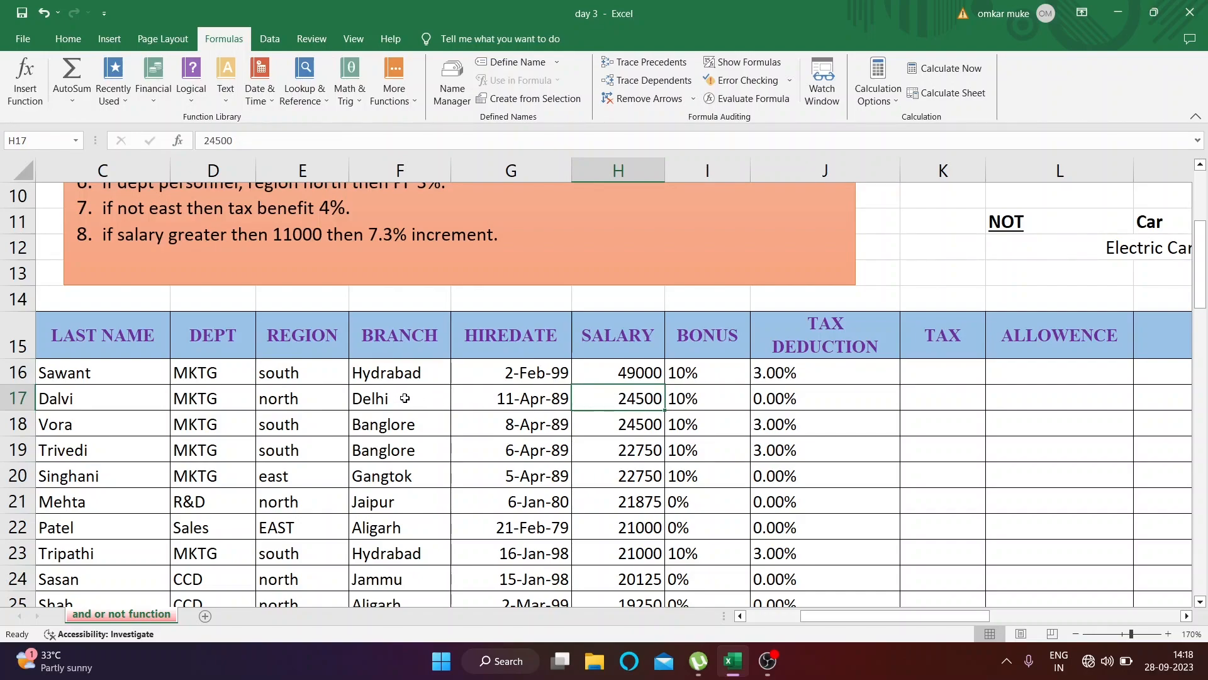
left_click(302, 401)
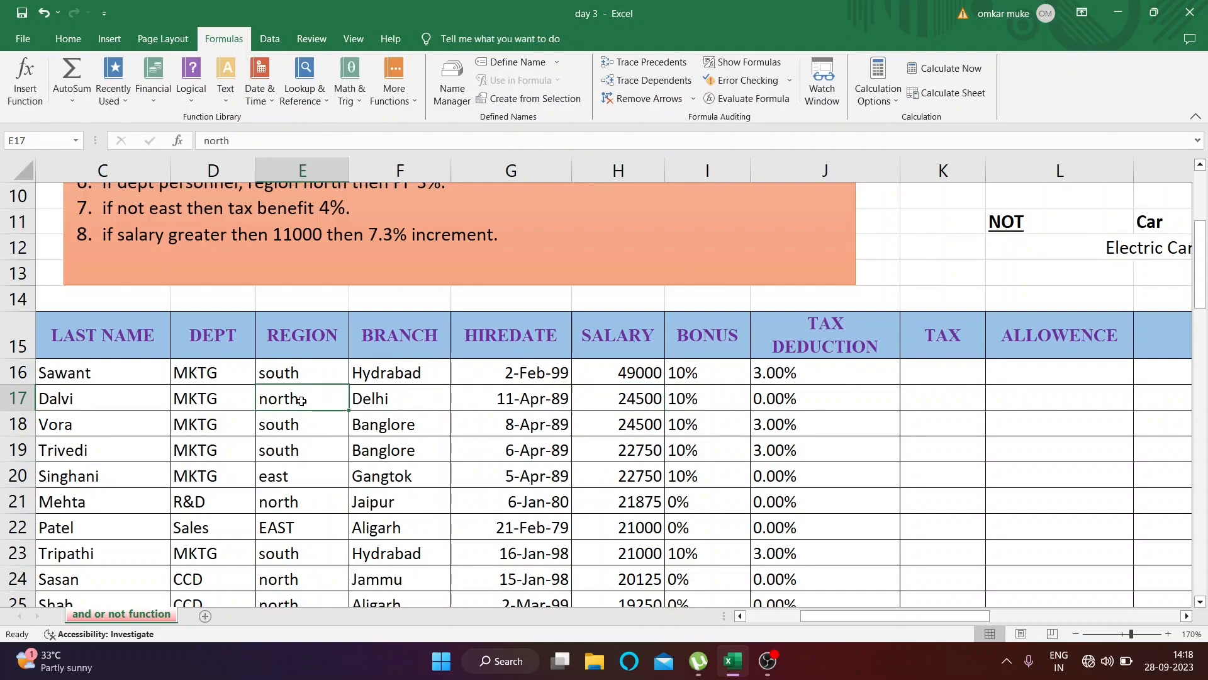
left_click(814, 399)
Check the tax deduction in row 21 against that employee's salary and region
scroll(685, 456, "down", 1)
scroll(684, 457, "down", 1)
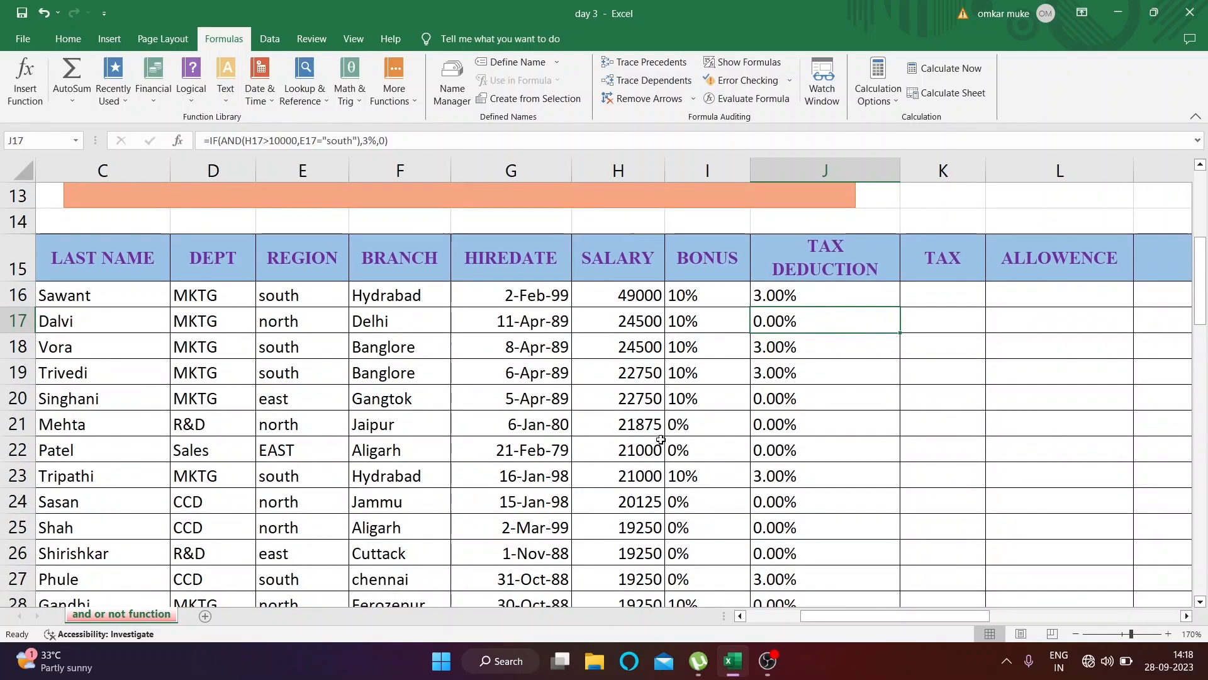
left_click(624, 425)
left_click(304, 429)
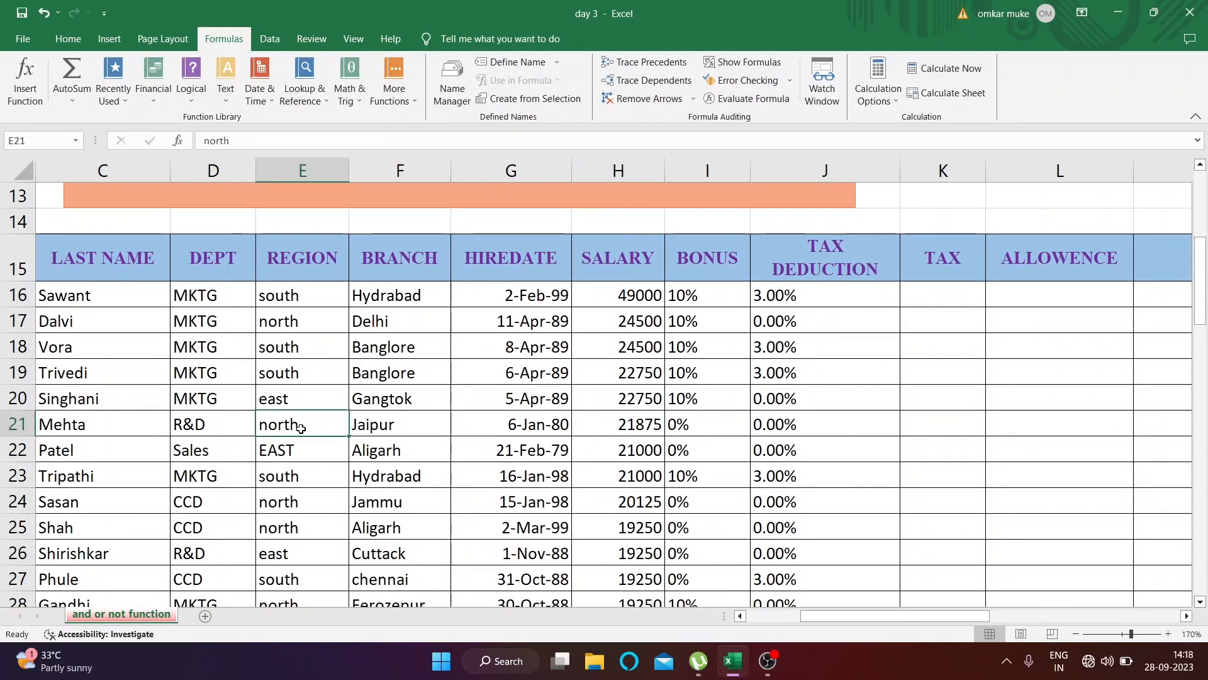
left_click(642, 429)
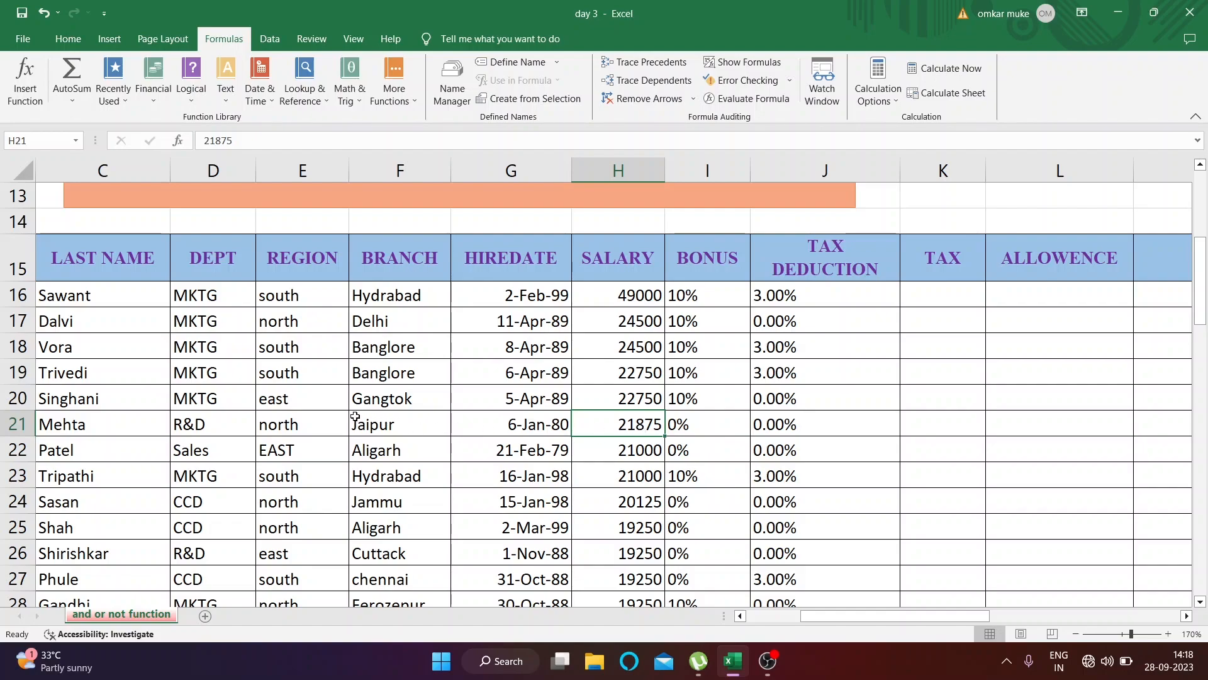
left_click(285, 428)
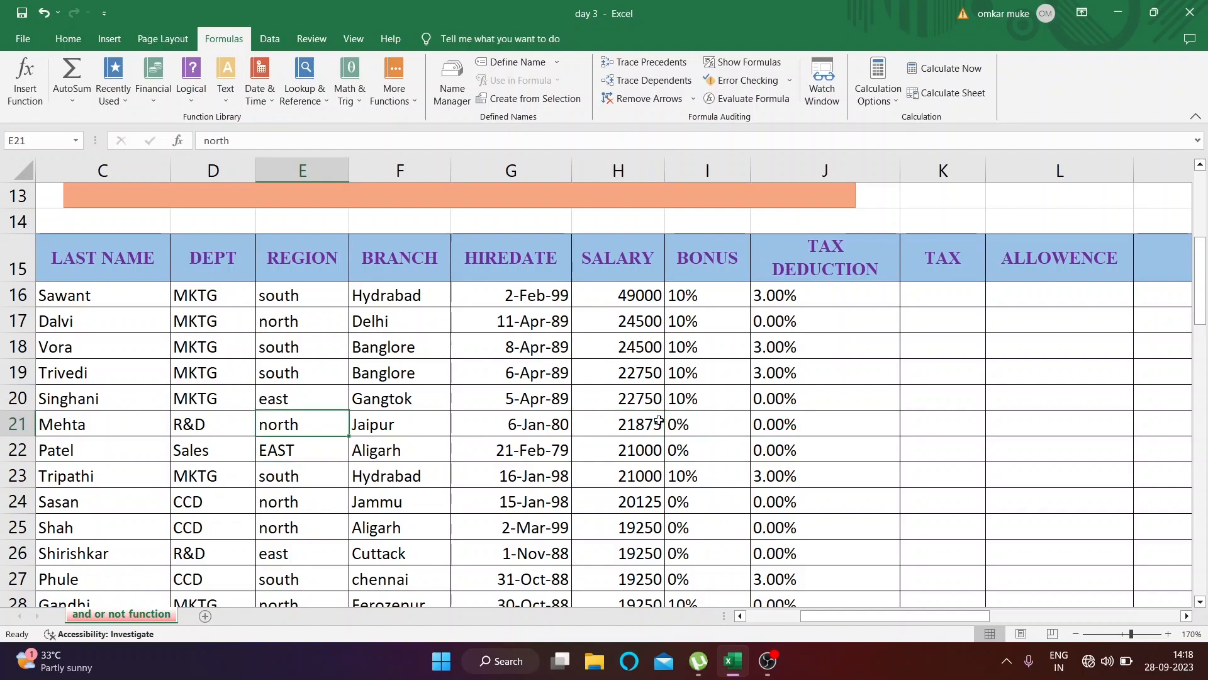
left_click(623, 428)
Read the Scope's third condition, which gives 2% tax based on region north and branch agra
scroll(818, 396, "up", 1)
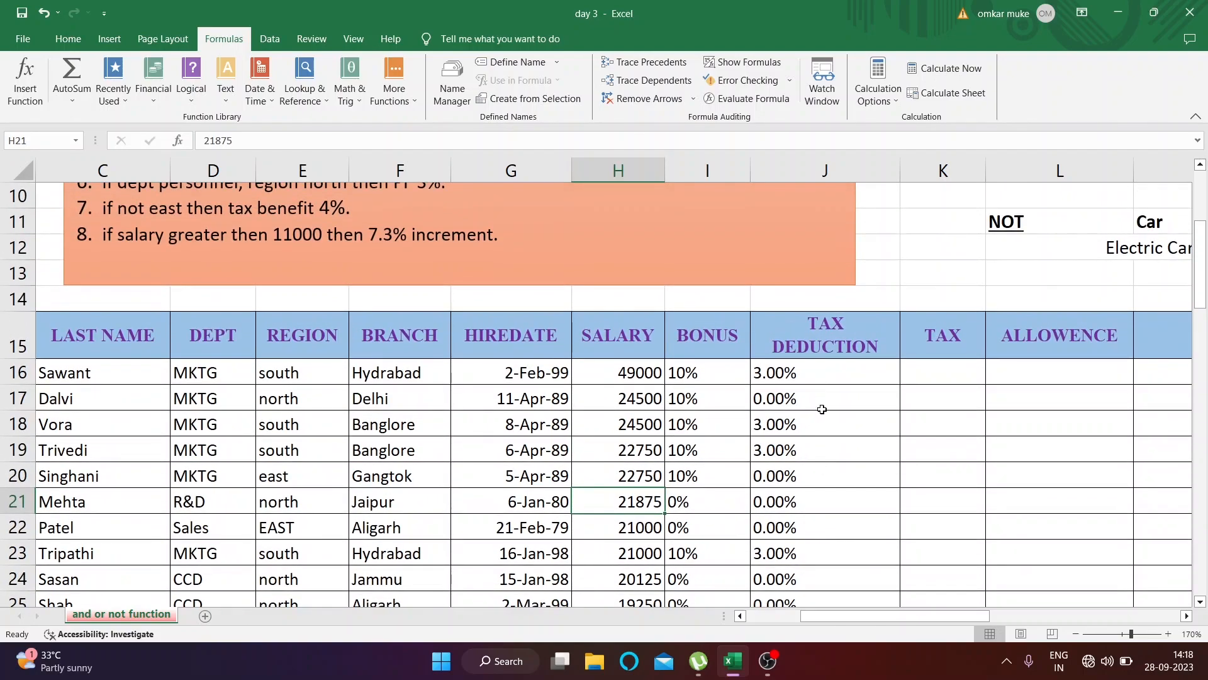
scroll(824, 462, "up", 3)
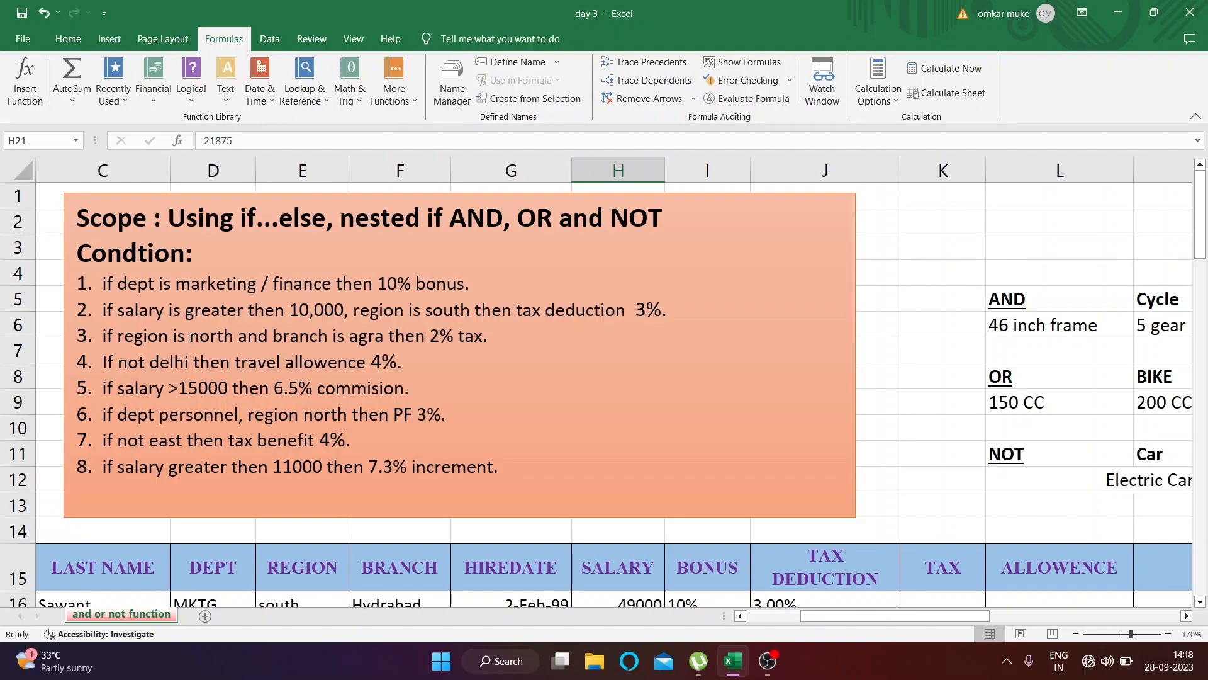
left_click_drag(173, 335, 388, 335)
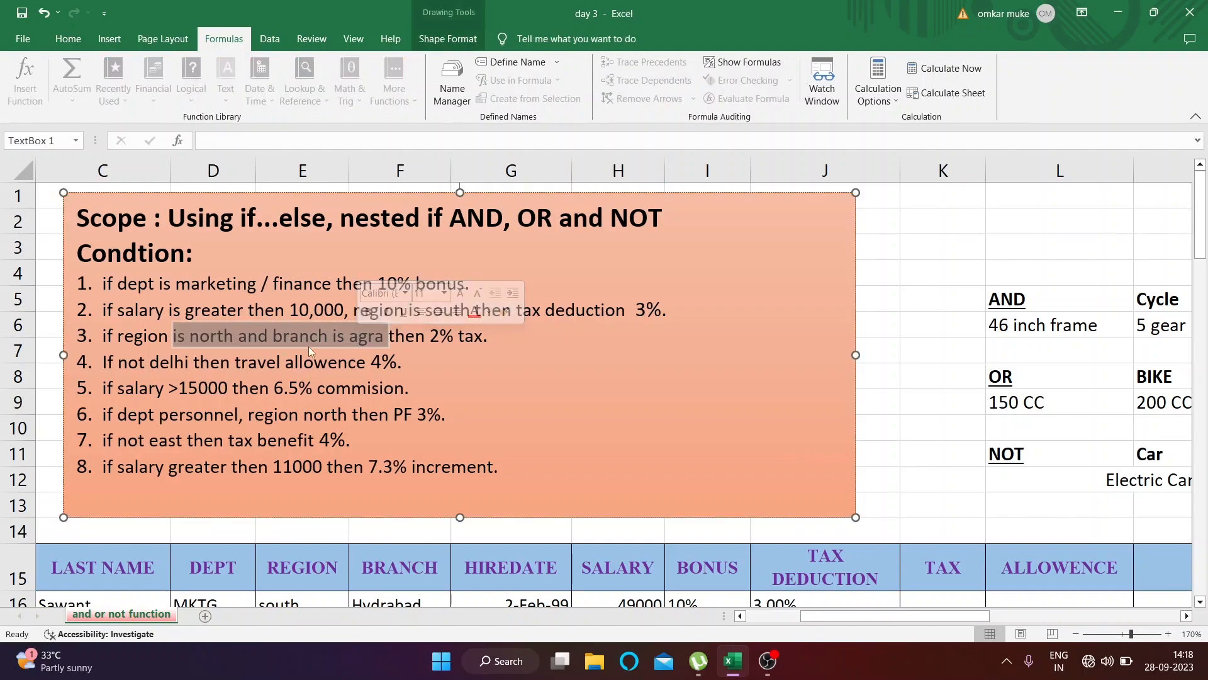
left_click(252, 364)
scroll(252, 363, "down", 1)
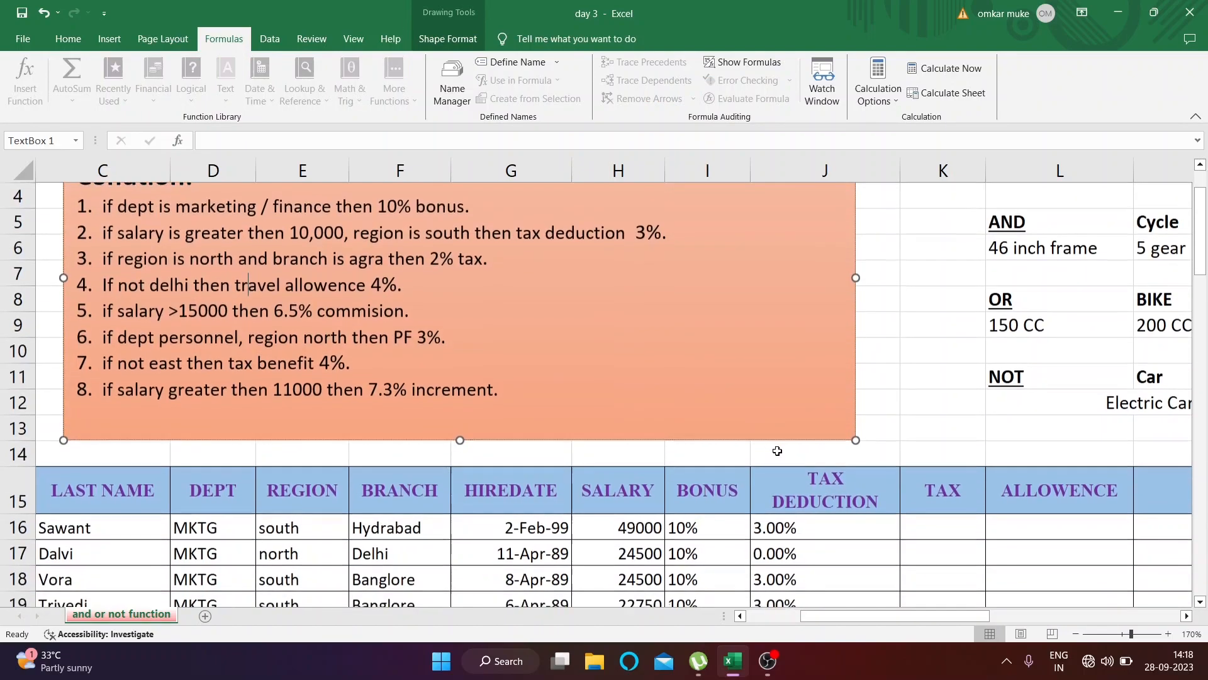
left_click_drag(173, 259, 234, 279)
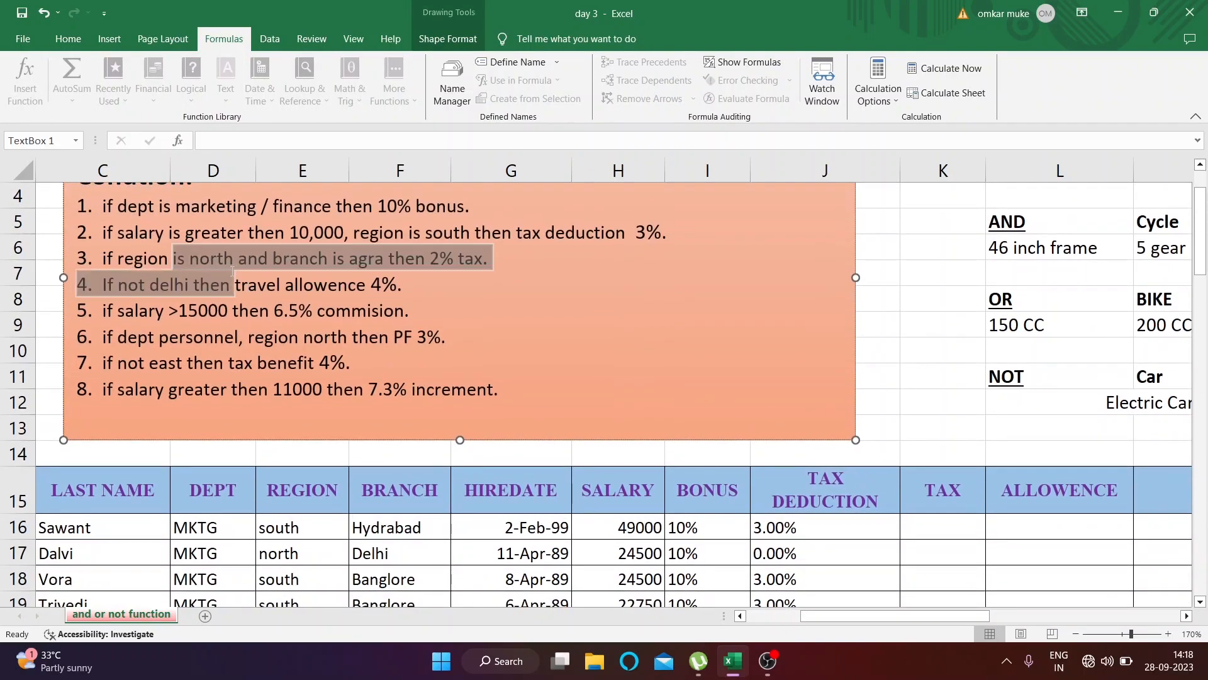
left_click(275, 259)
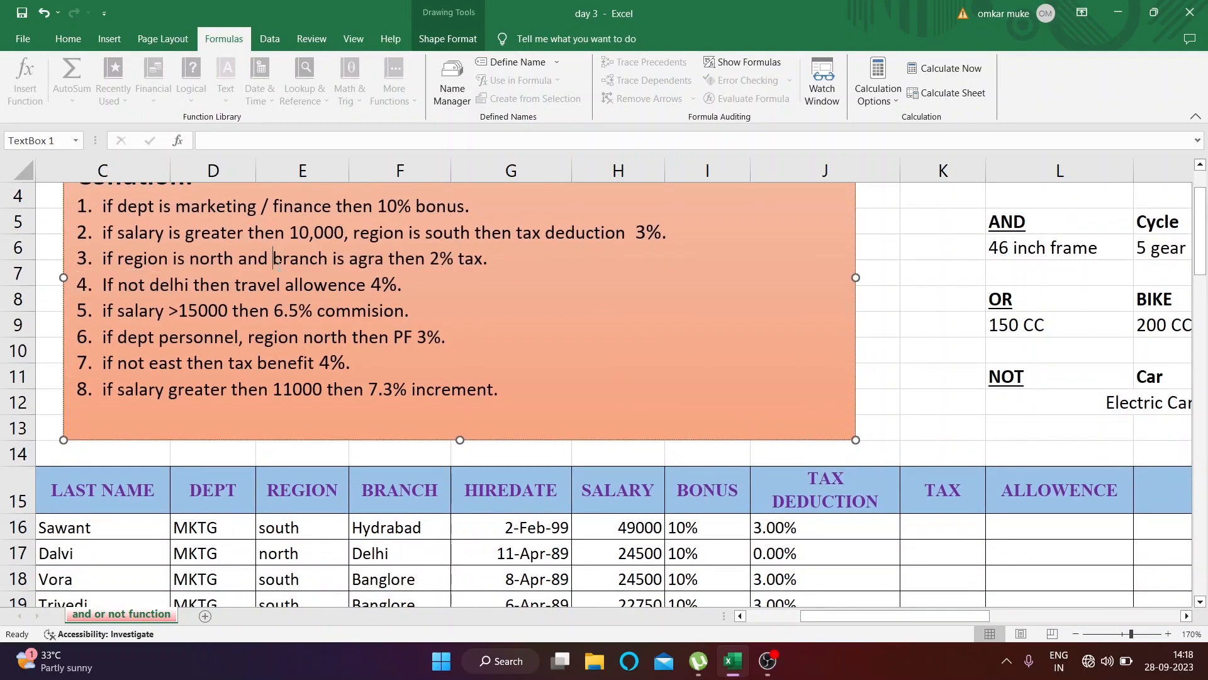
Start the TAX formula in K16 with an IF whose AND test requires E16="NORTH" and F16="AGRA"
left_click(909, 532)
type("=I")
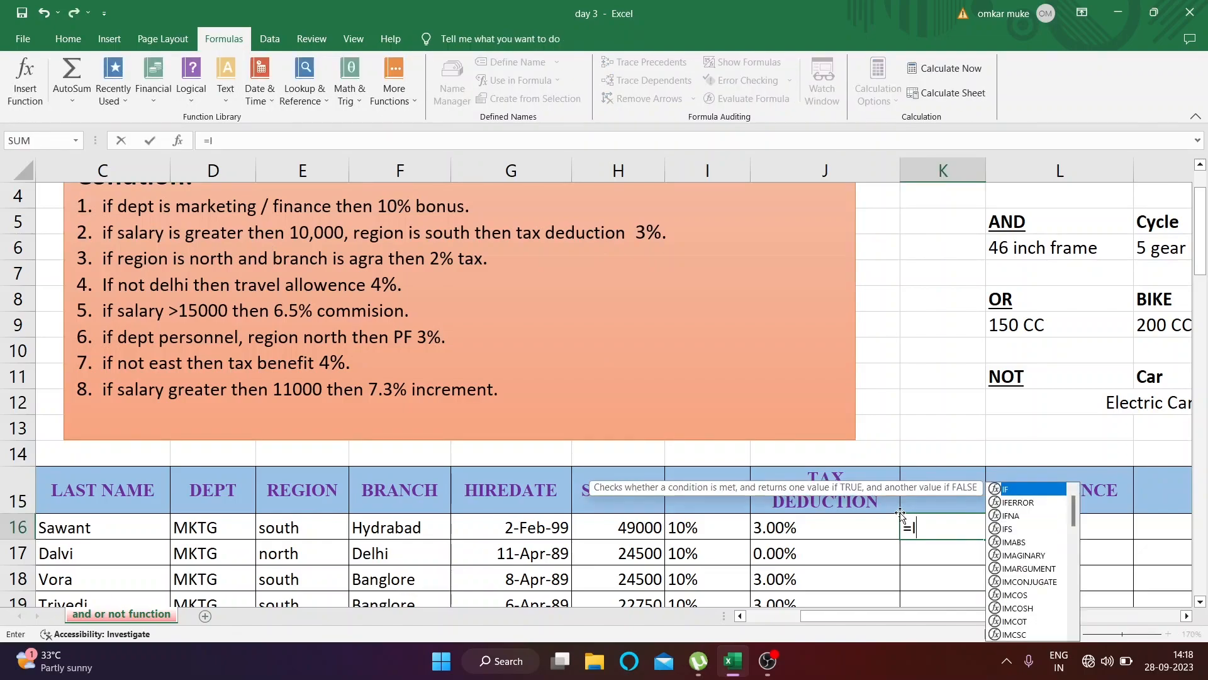
type("F(AND(E16=\"NORTH\",")
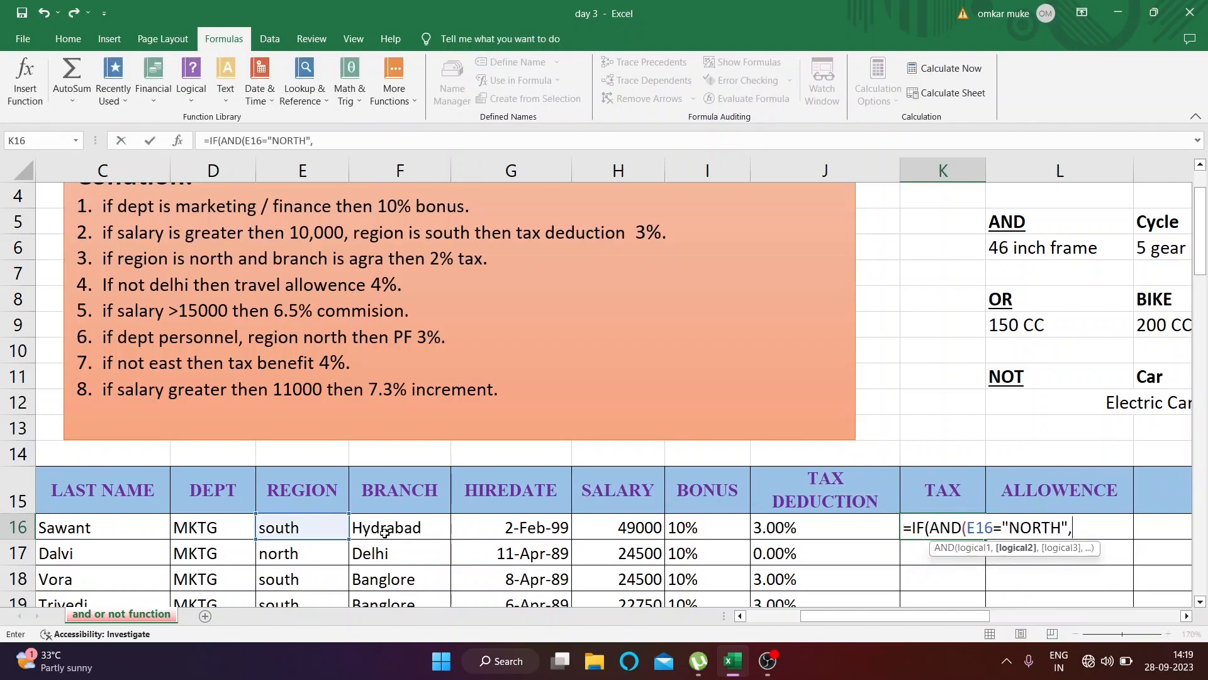
left_click(398, 528)
type("=\"AGRA\",")
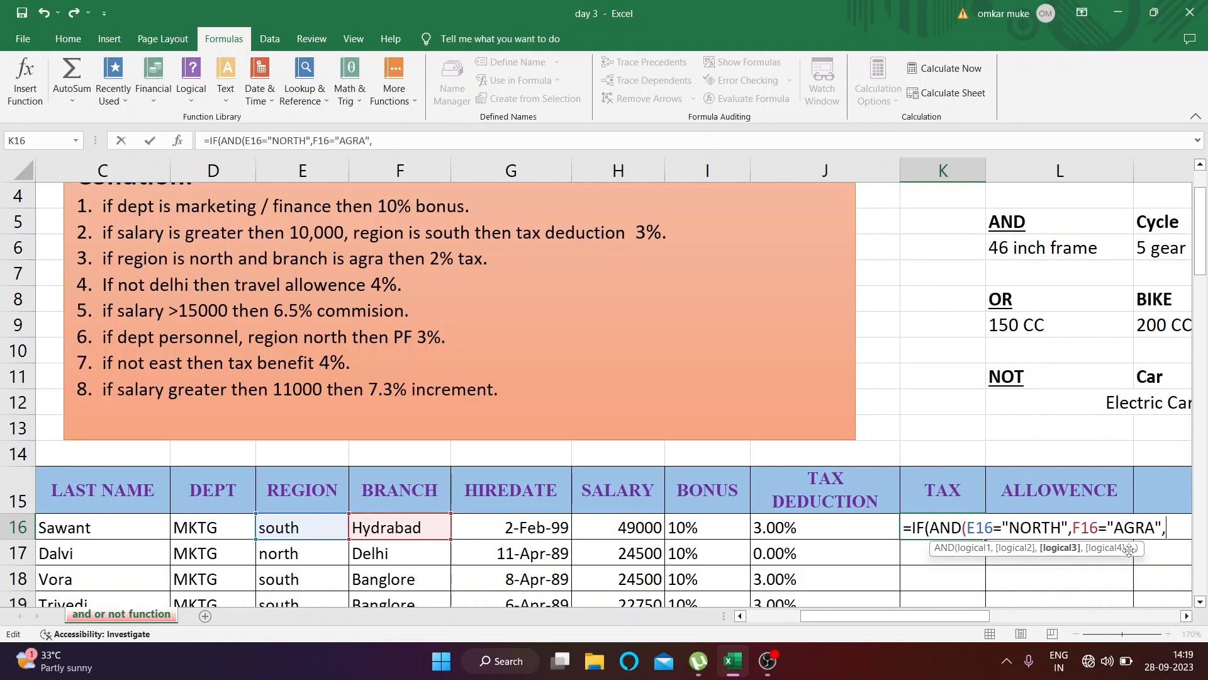
key("BackSpace")
type(")")
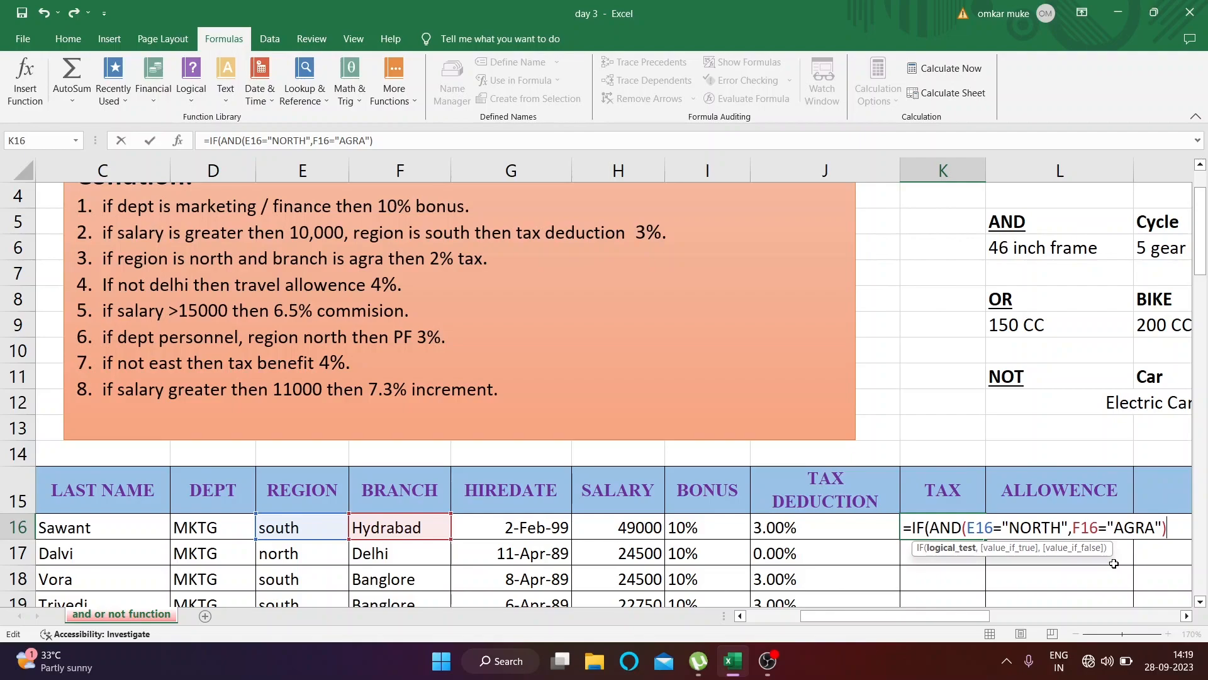
type(".")
Complete the K16 formula so it returns 2% when both conditions are met and 0 otherwise
key("BackSpace")
type(",")
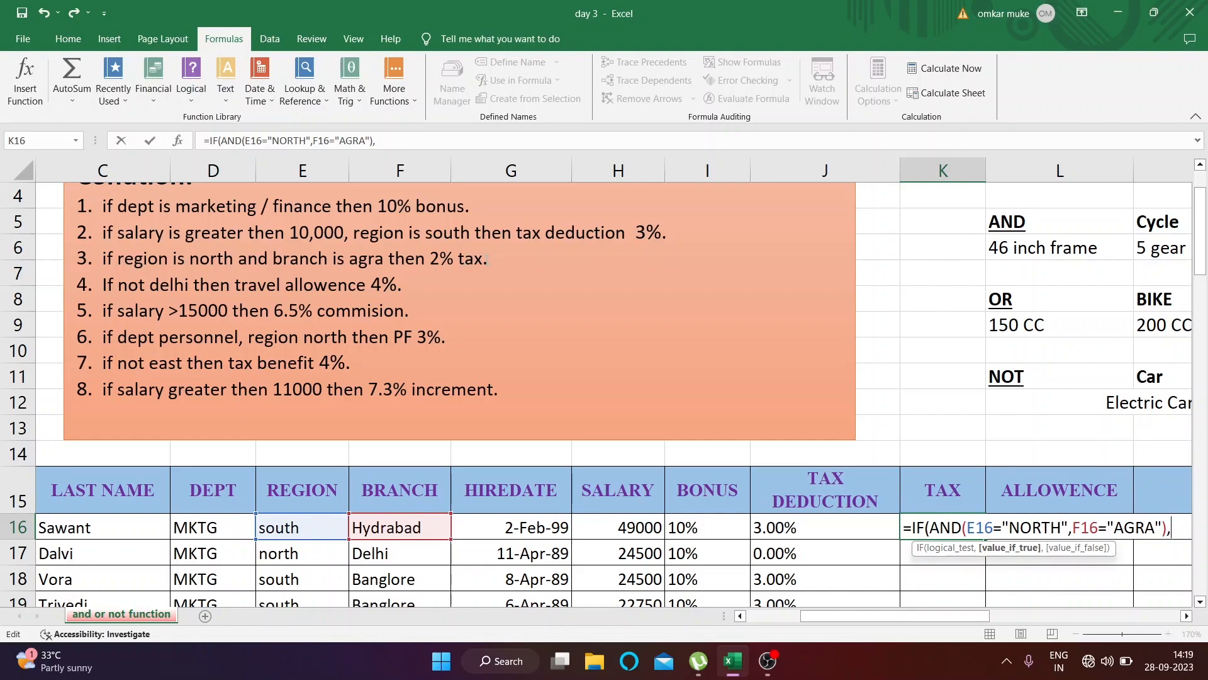
type("%,0)")
key("Return")
left_click(946, 526)
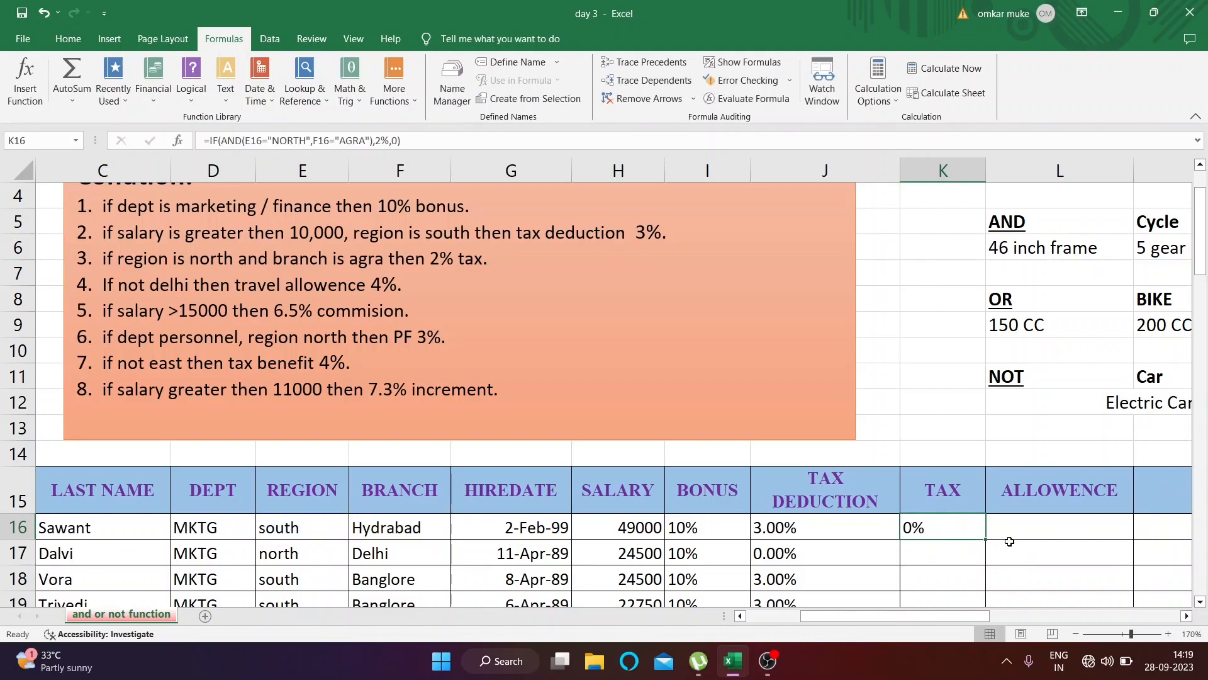
Copy the K16 formula down the TAX column to the last employee row
scroll(987, 540, "down", 1)
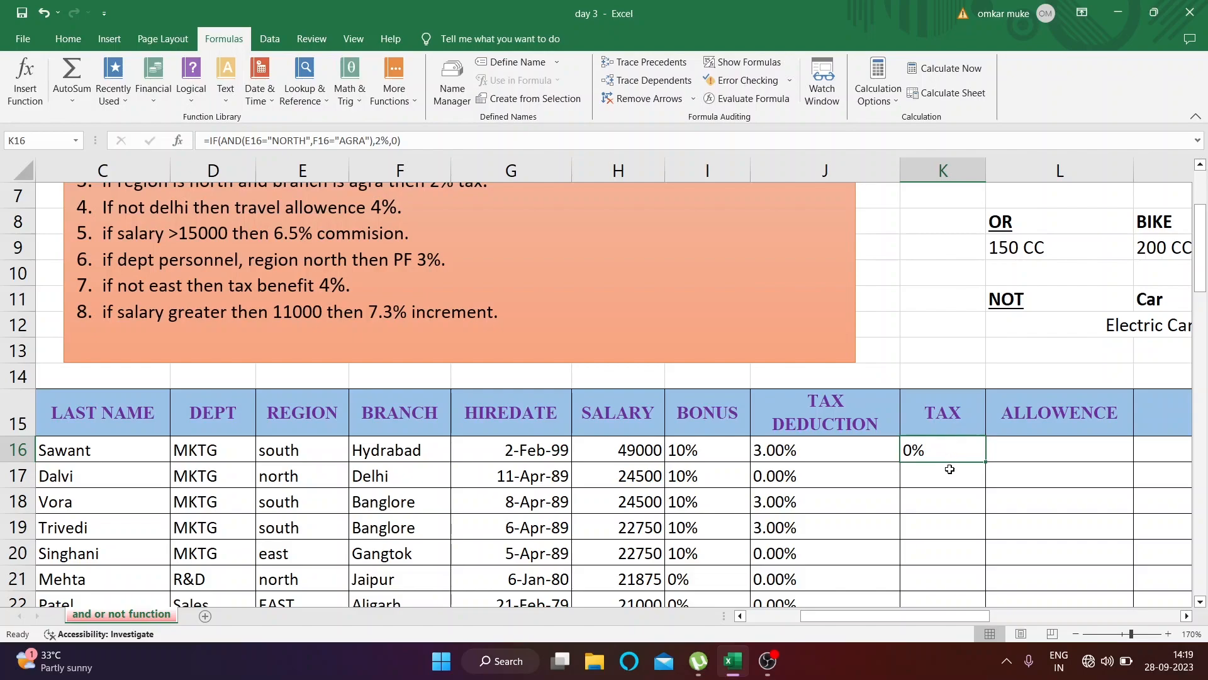
key("ctrl+c")
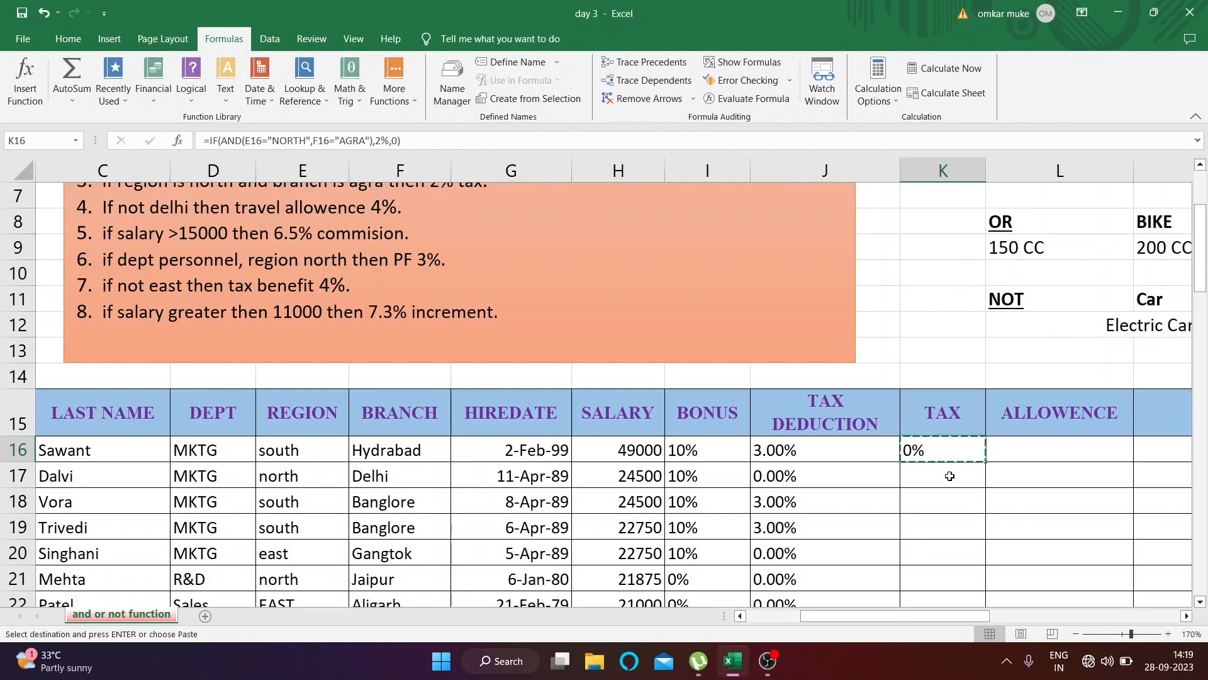
left_click(950, 477)
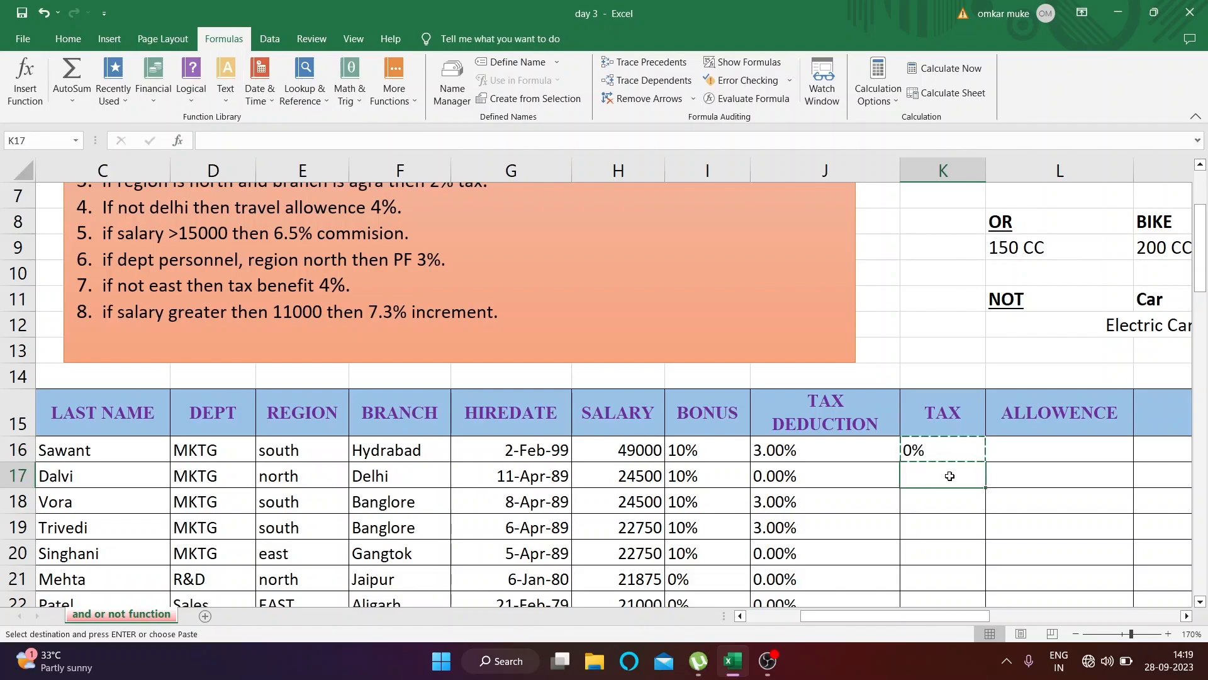
key("Left")
key("ctrl+Down")
key("Right")
key("ctrl+shift+Up")
scroll(951, 481, "down", 1)
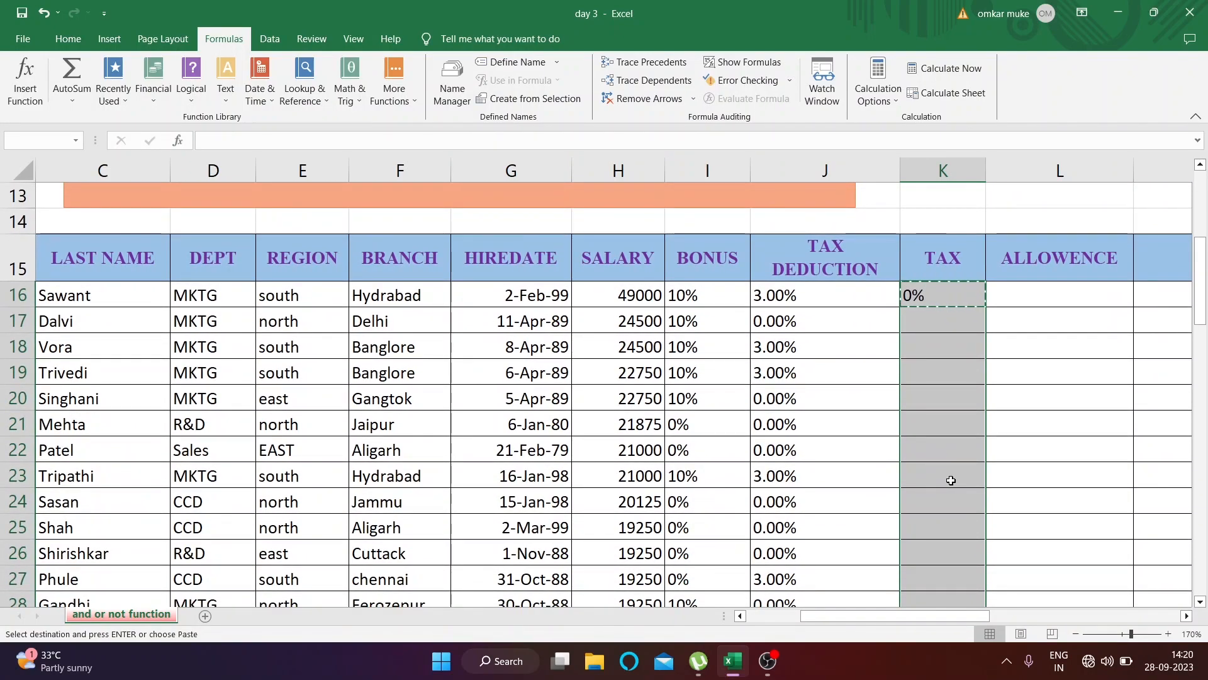
key("ctrl+v")
Check the filled tax percentages in rows 36 and 41 against each employee's region and branch
scroll(948, 480, "up", 13)
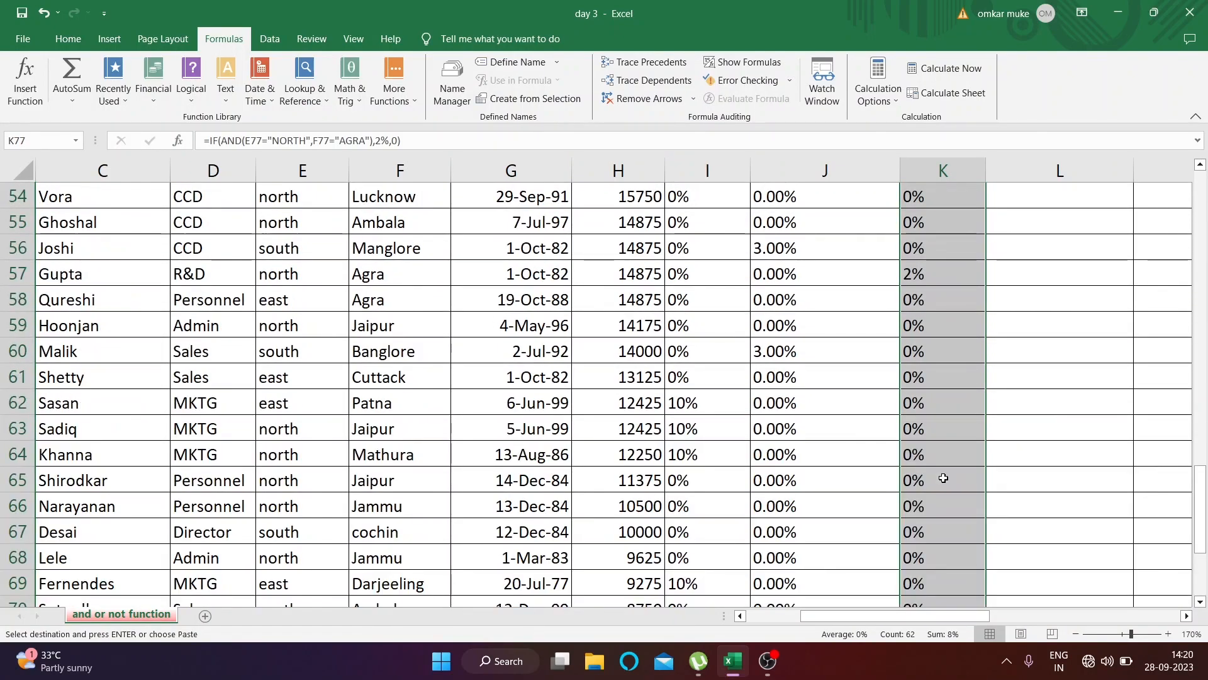
scroll(944, 479, "up", 10)
scroll(1025, 433, "down", 3)
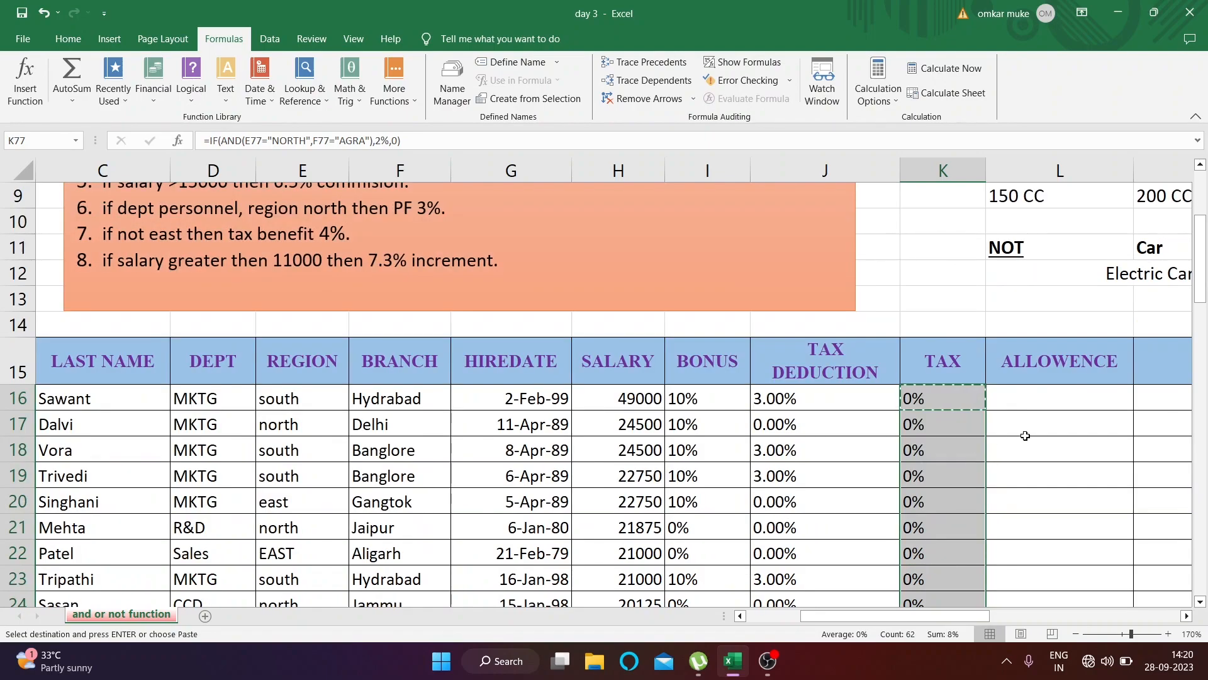
left_click(1026, 438)
scroll(1019, 434, "down", 6)
left_click(316, 400)
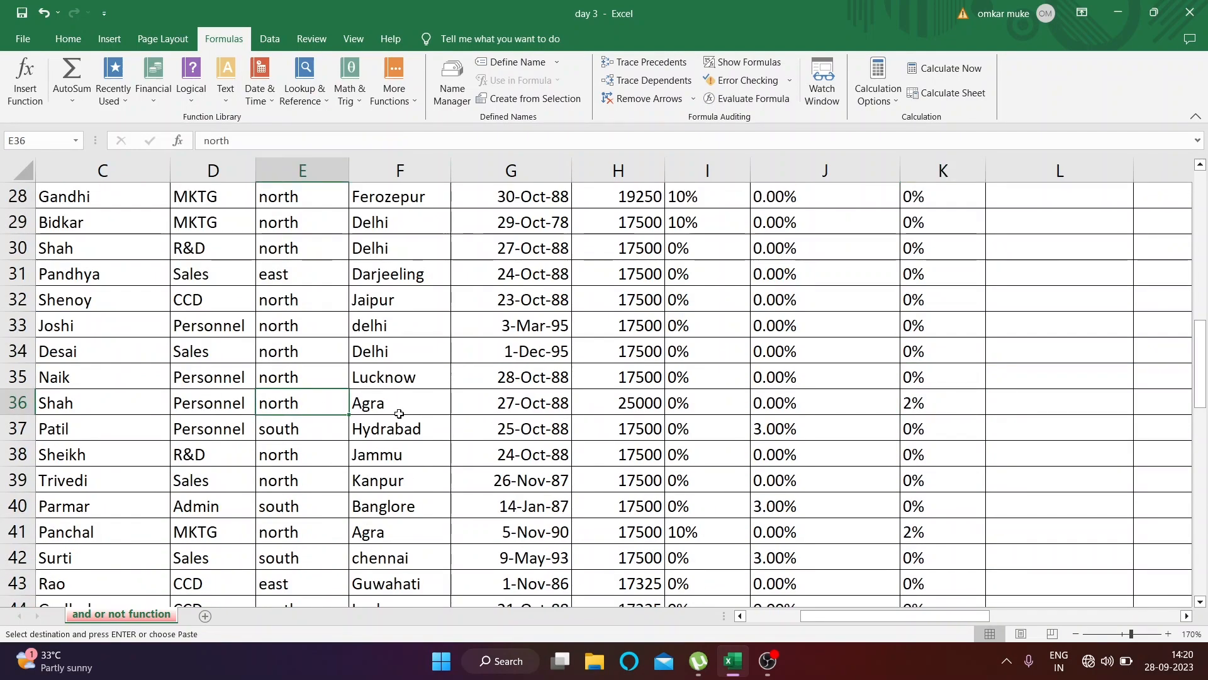
left_click(400, 414)
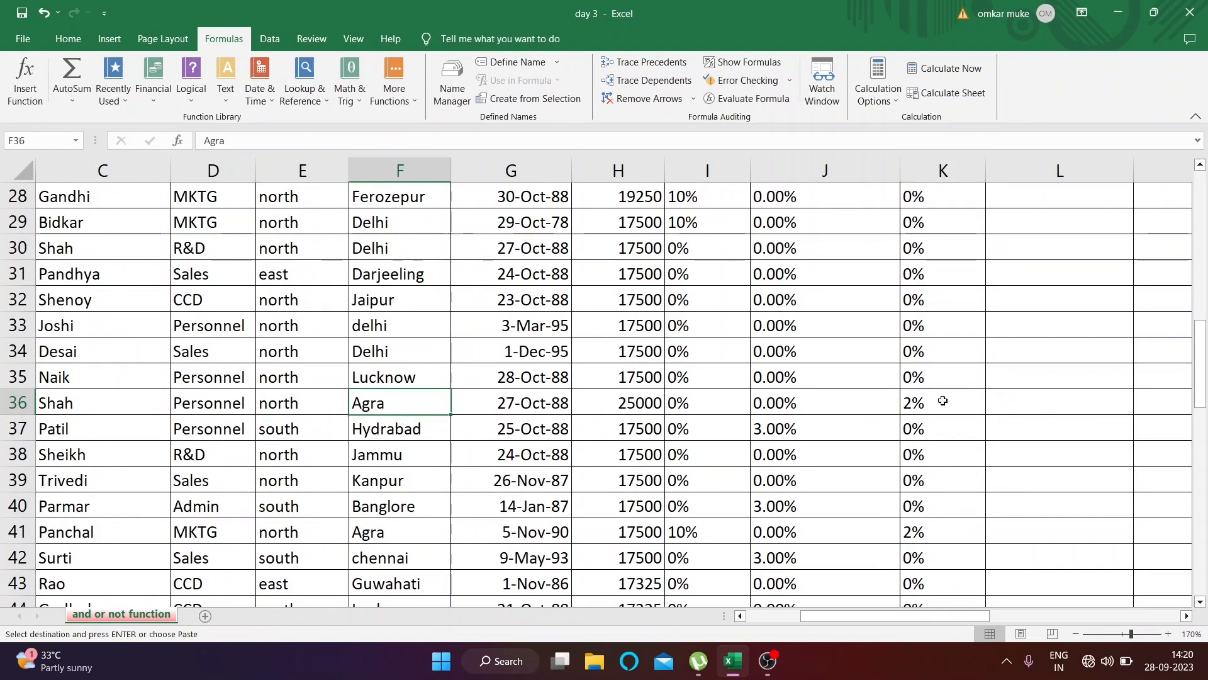
left_click(319, 533)
left_click(376, 530)
left_click(925, 536)
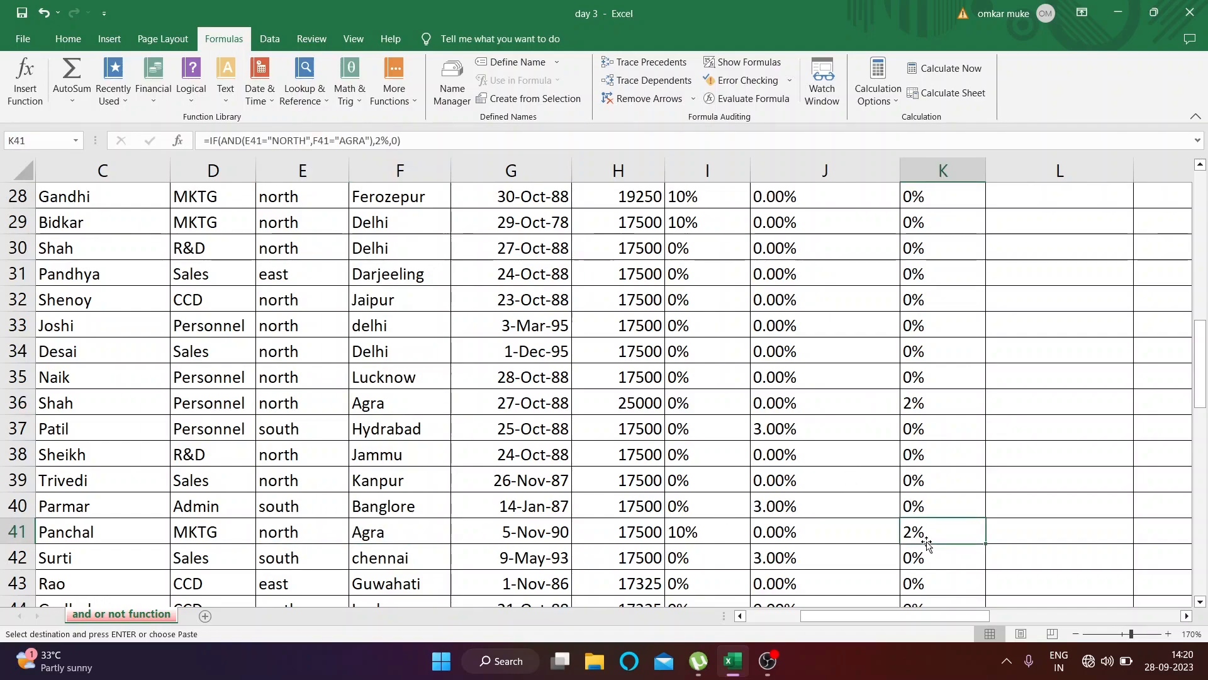
Read the Scope's fourth condition, which gives a 4% travel allowance when the branch is not Delhi
scroll(927, 541, "up", 8)
double_click(1028, 526)
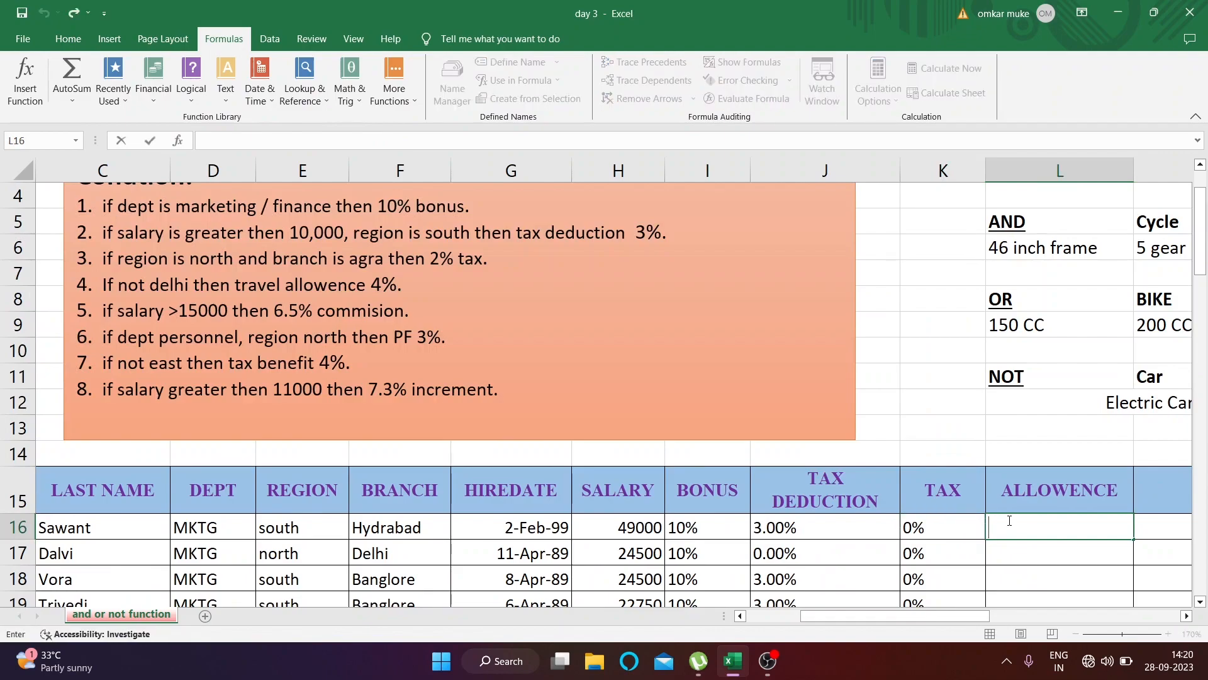
left_click(934, 408)
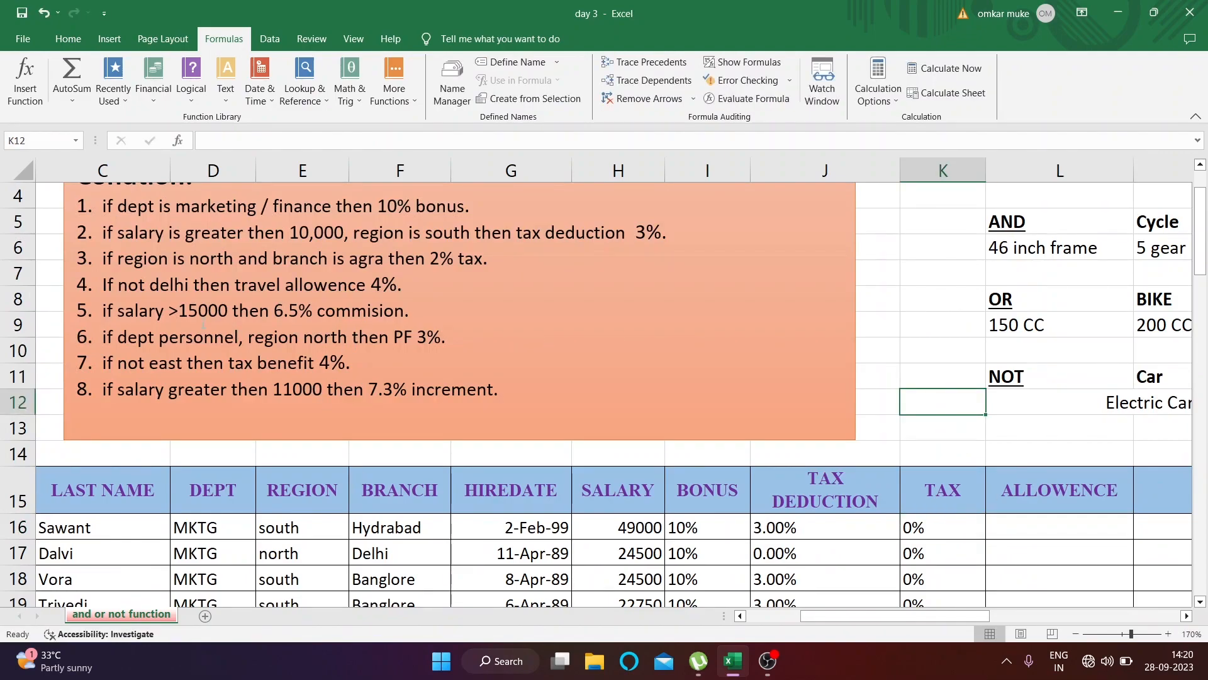
left_click_drag(119, 285, 203, 284)
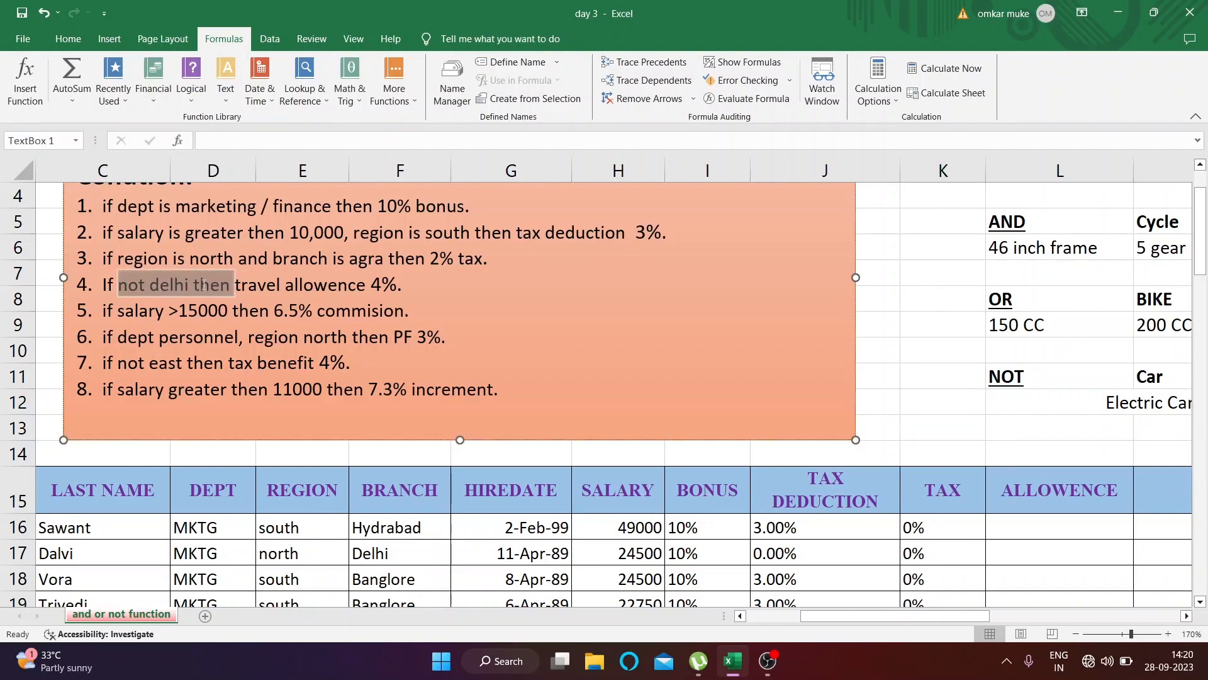
left_click(258, 310)
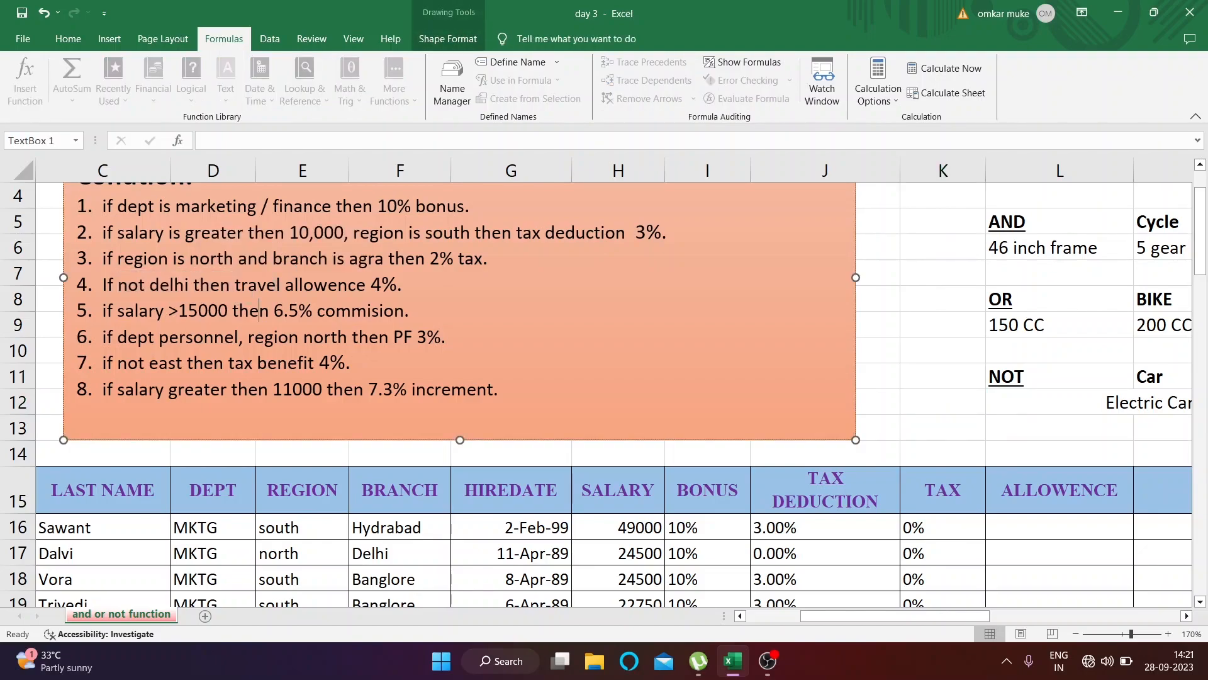
left_click_drag(151, 285, 285, 285)
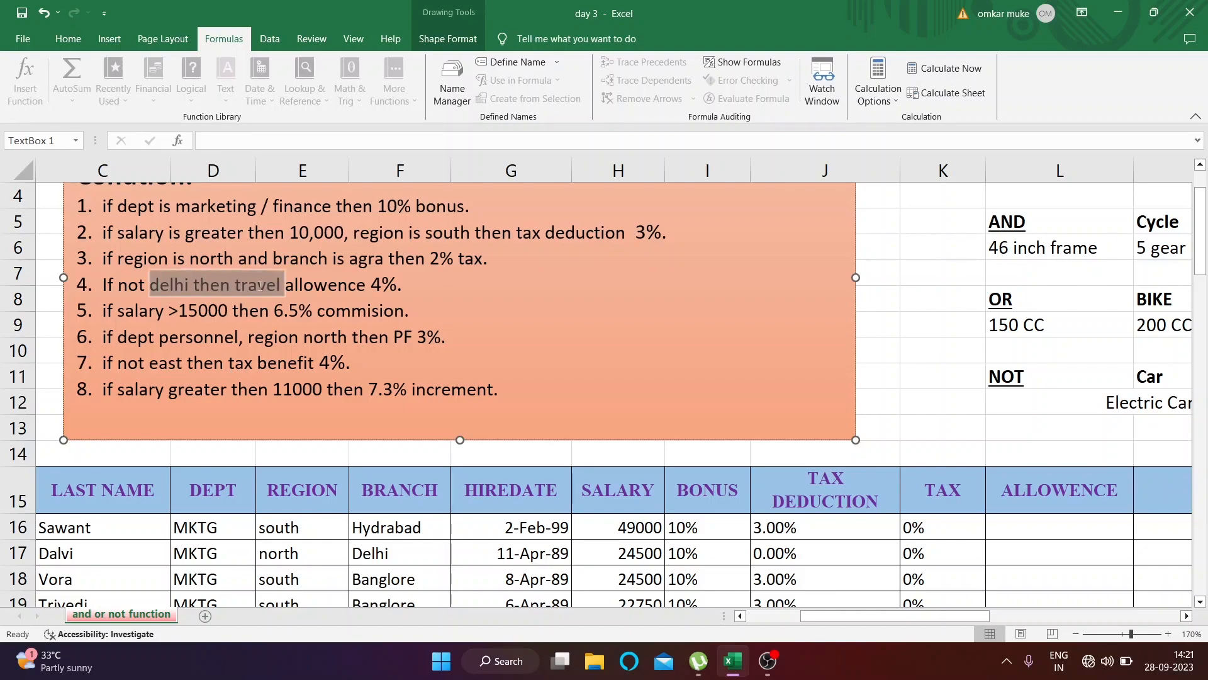
left_click(372, 285)
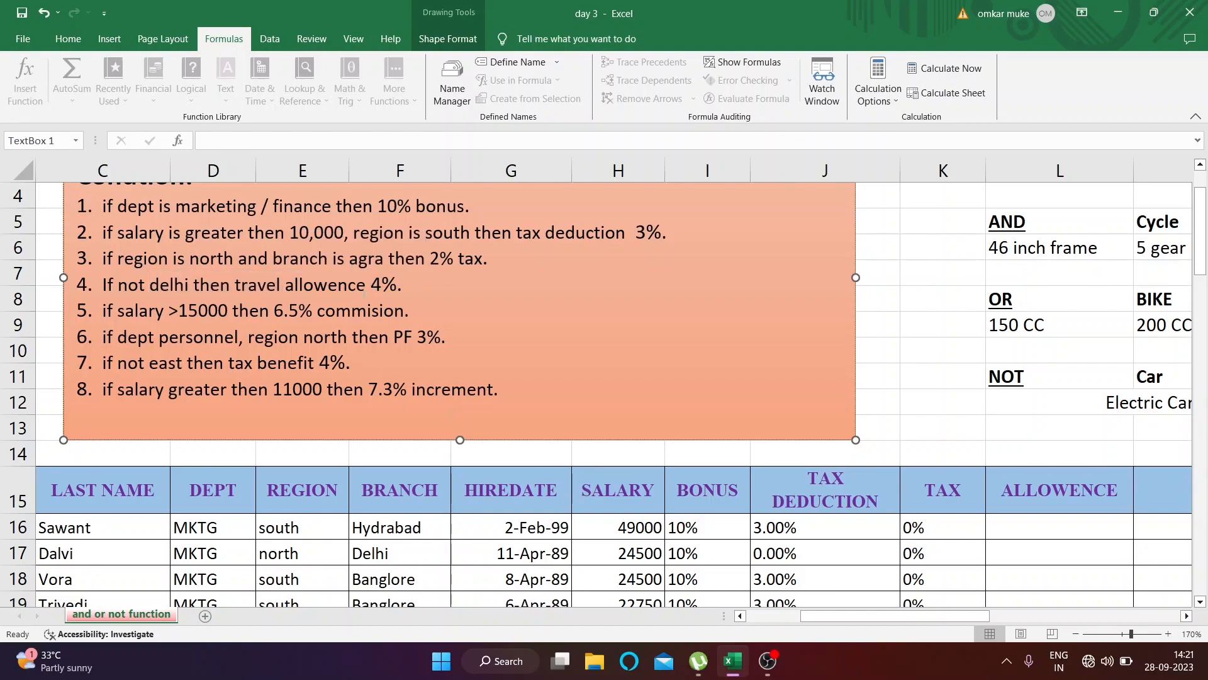
Enter =IF(NOT(F16="DELHI"),4%,0) in L16 and fill it down the ALLOWENCE column
mouse_move(861, 629)
left_mouse_down()
mouse_move(846, 624)
mouse_move(874, 625)
left_mouse_up()
left_click(941, 528)
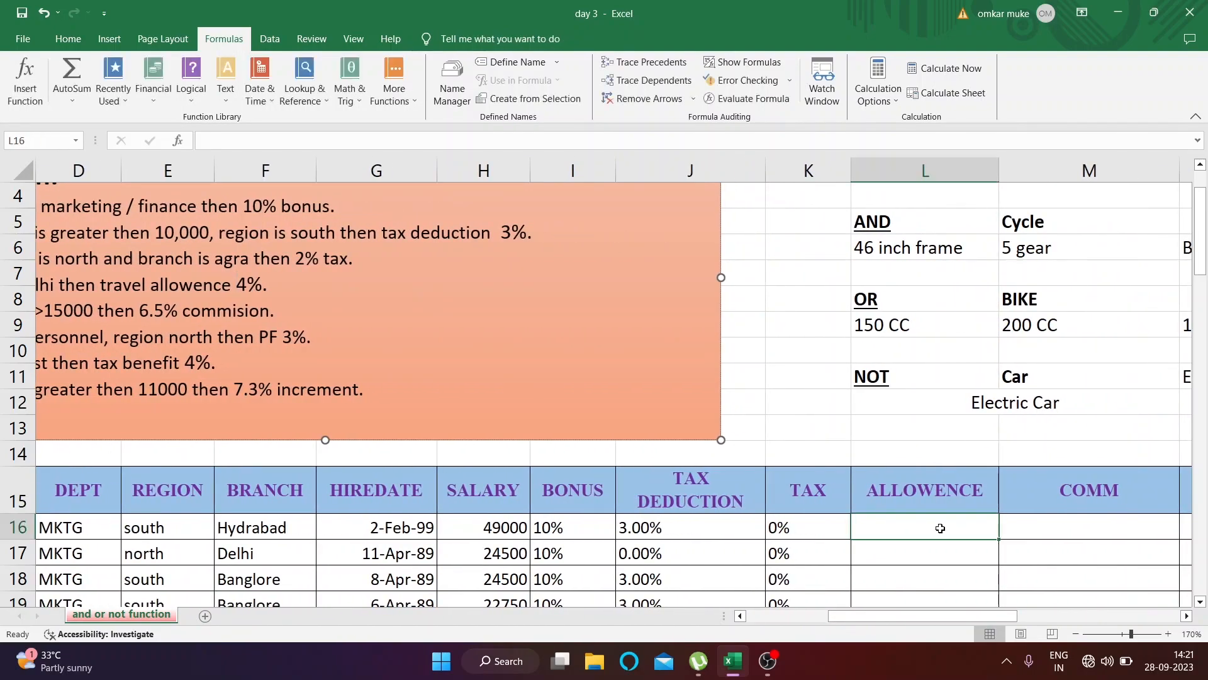
type("=I")
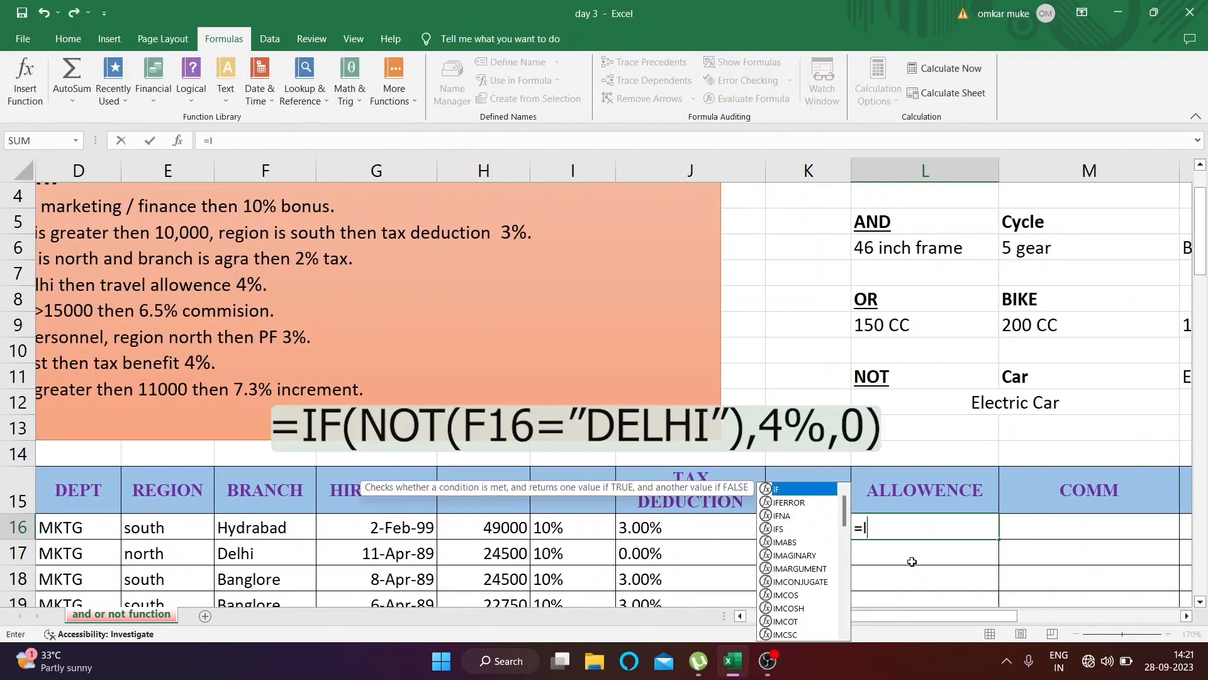
type("F(NOT(")
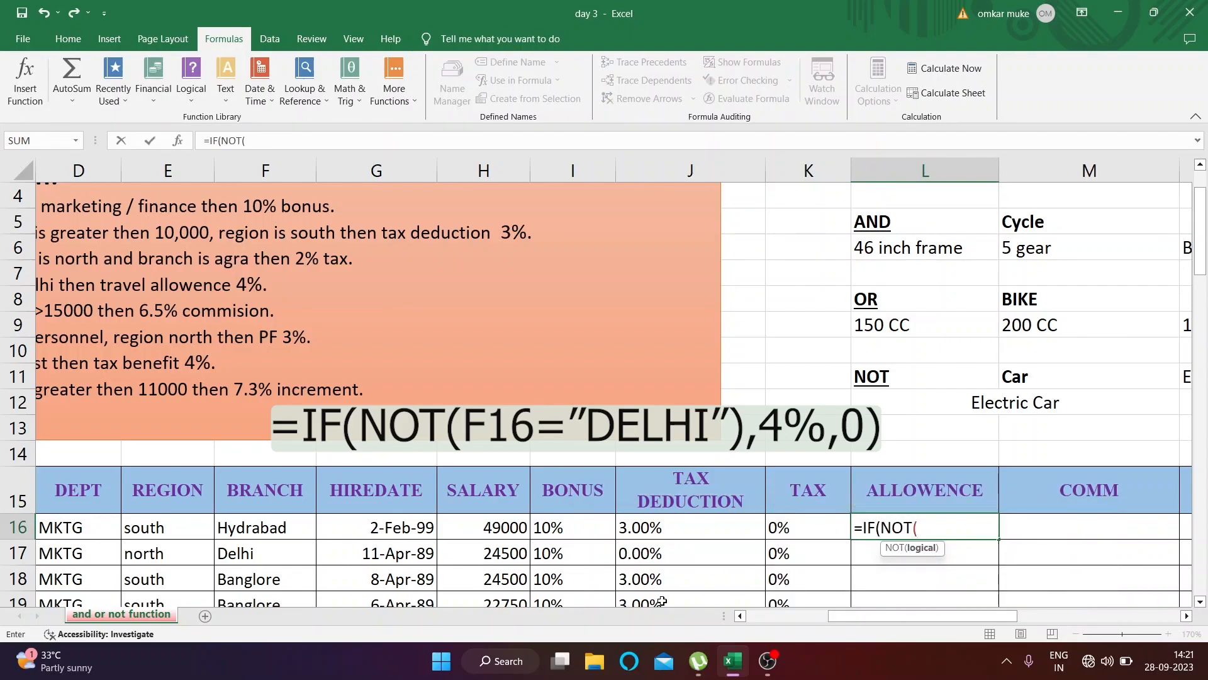
left_click(231, 538)
type("=\"FDELHI")
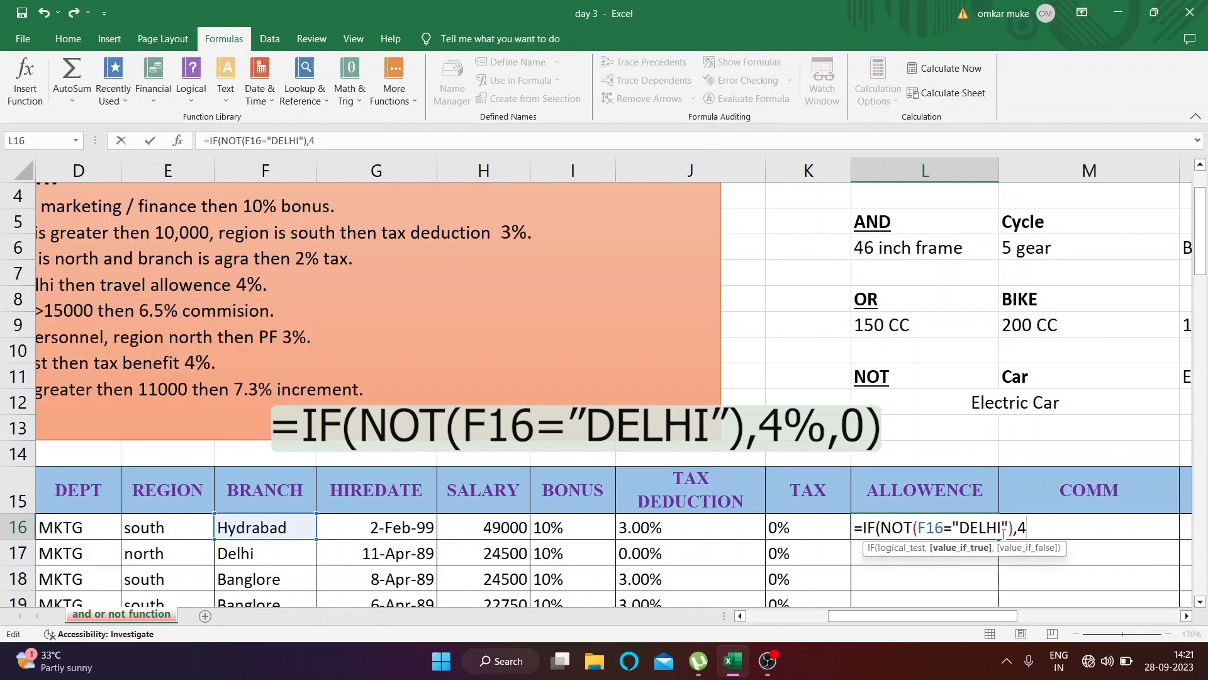
type("%,0)")
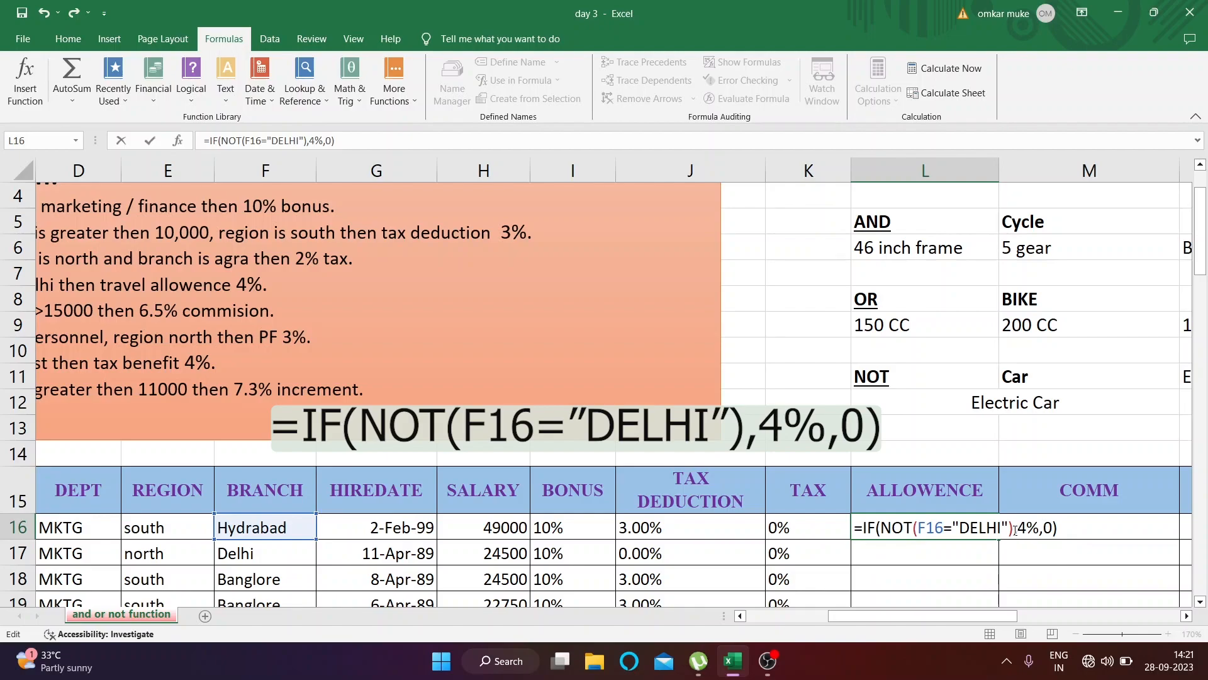
key("ctrl+Return")
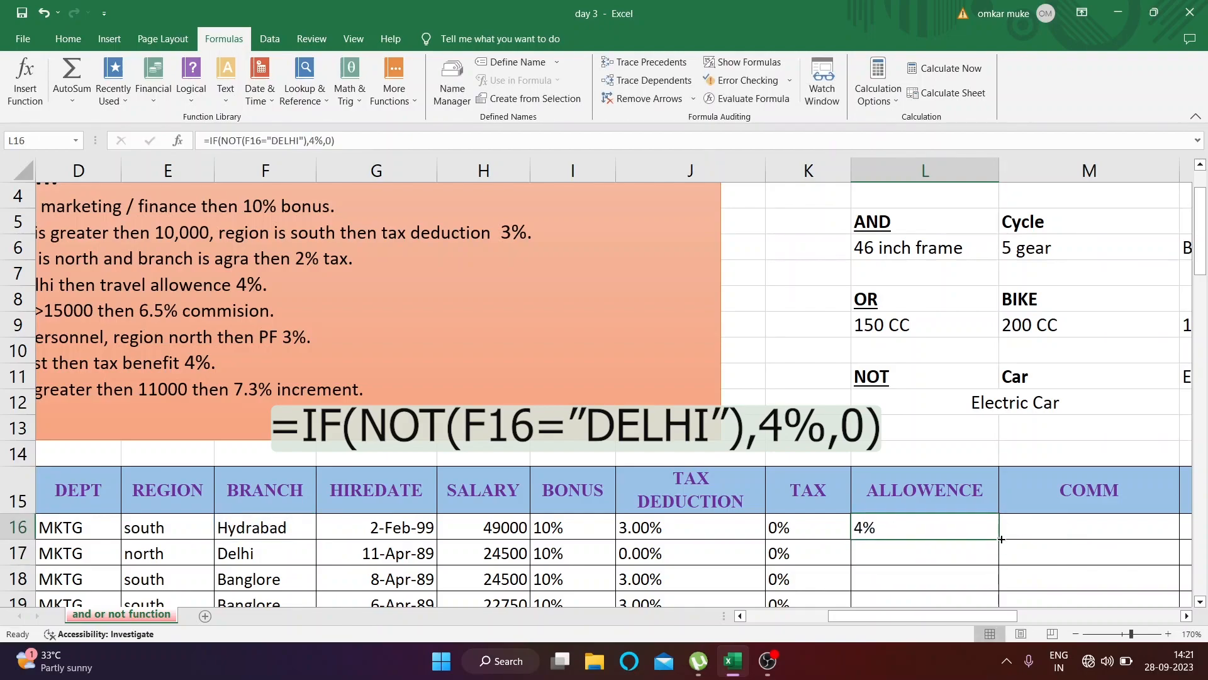
double_click(1001, 539)
Check the filled allowances in rows 16, 17 and 29 against each employee's branch
scroll(941, 520, "down", 1)
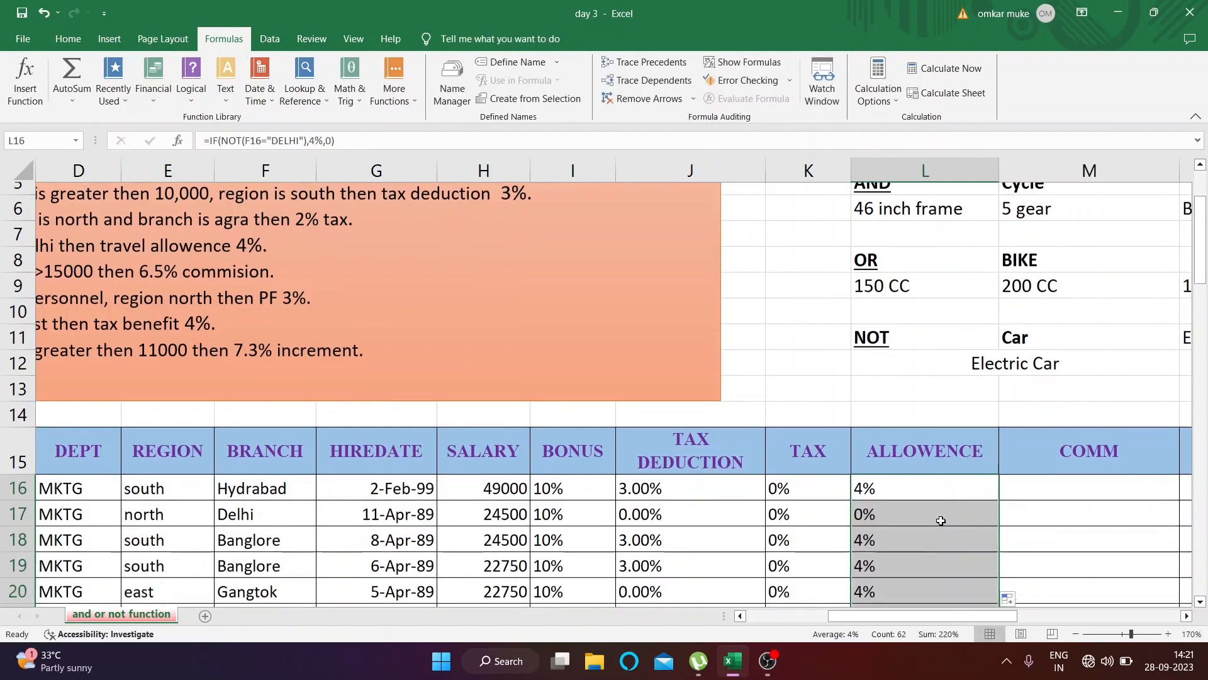
scroll(939, 520, "down", 3)
scroll(939, 521, "up", 3)
scroll(925, 497, "down", 2)
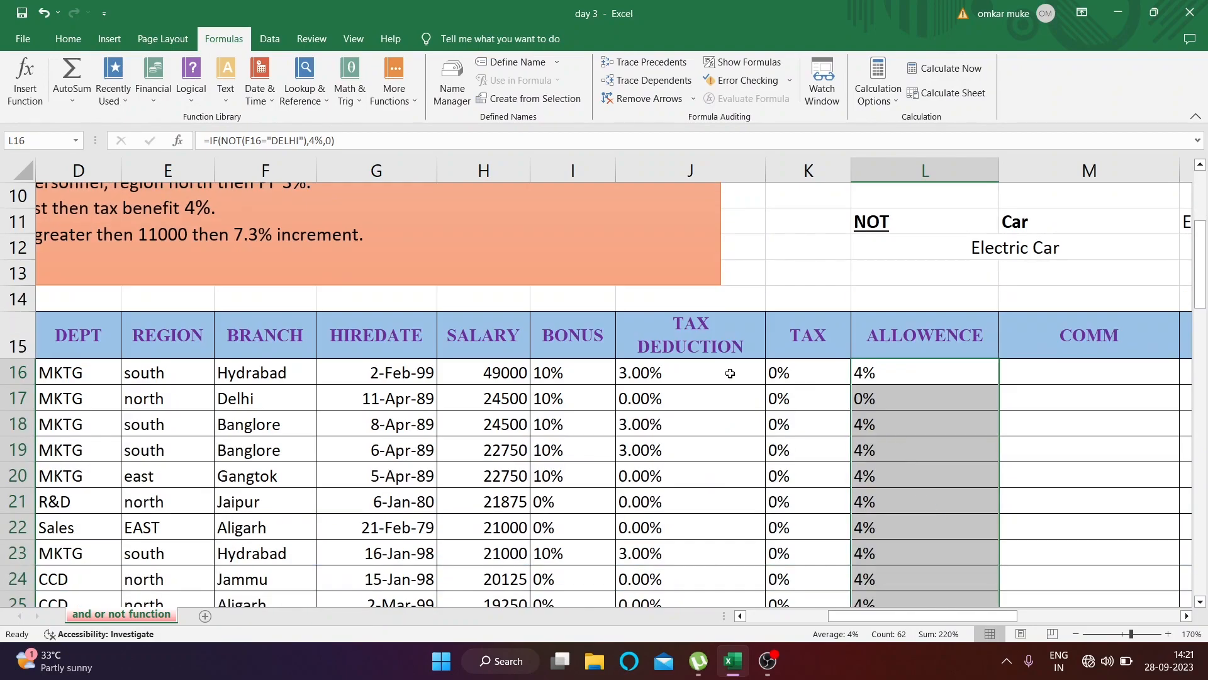
left_click(258, 372)
left_click(263, 403)
scroll(262, 402, "down", 1)
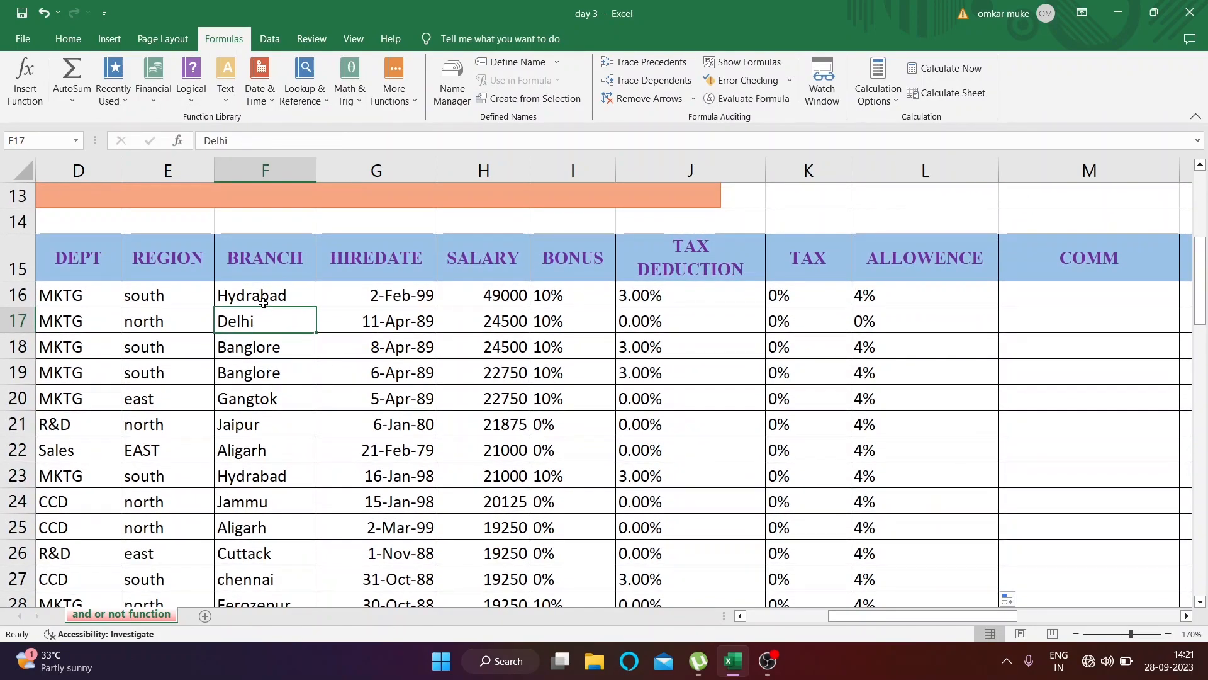
scroll(277, 403, "down", 2)
left_click(264, 460)
left_click(890, 452)
Return to the Scope text box and review its full list of conditions
scroll(900, 479, "up", 5)
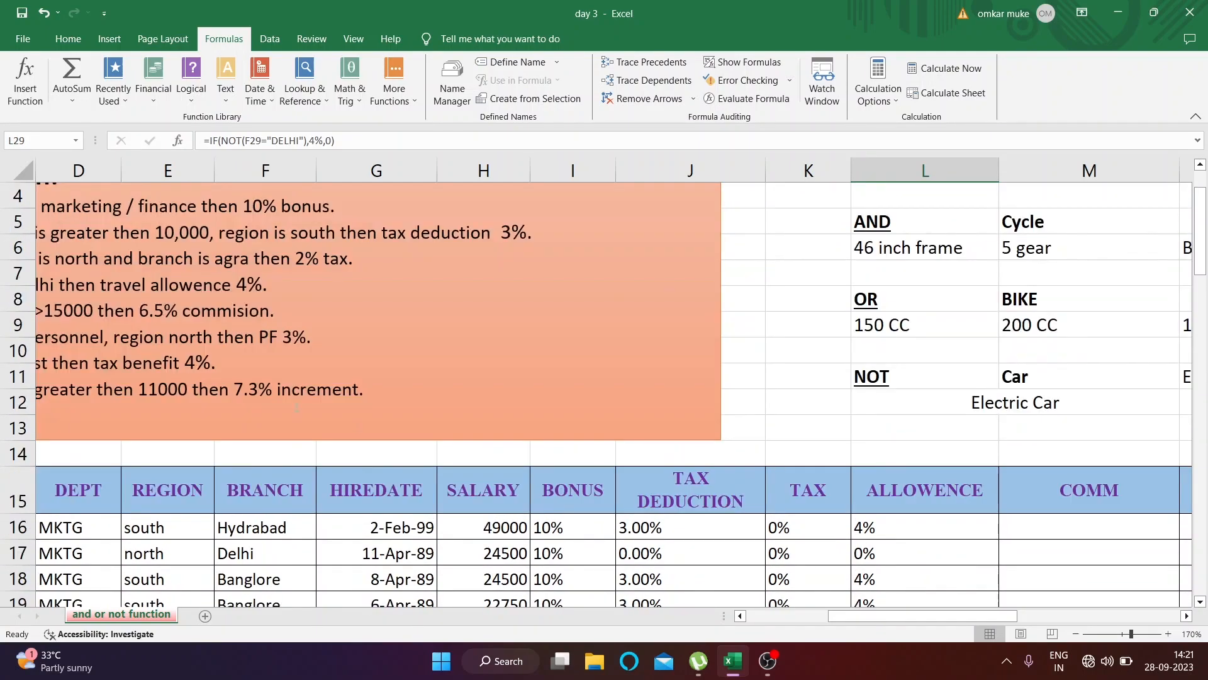
scroll(297, 408, "up", 1)
scroll(492, 551, "left", 2)
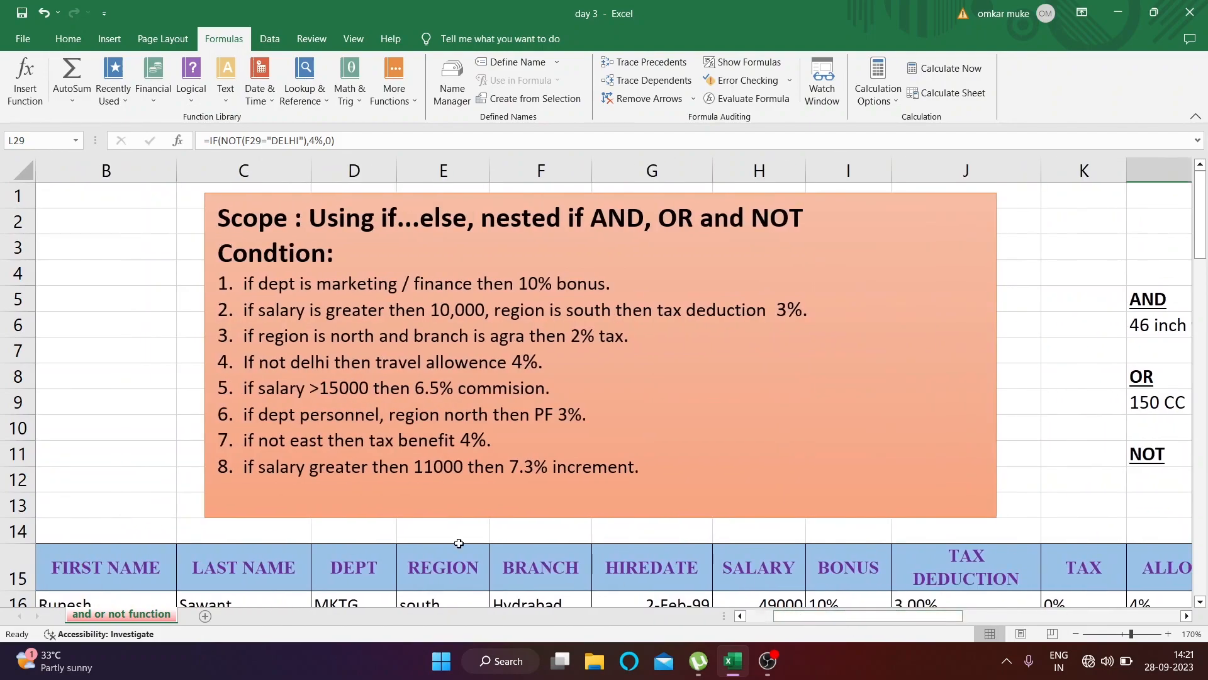
scroll(405, 520, "right", 1)
left_click(504, 478)
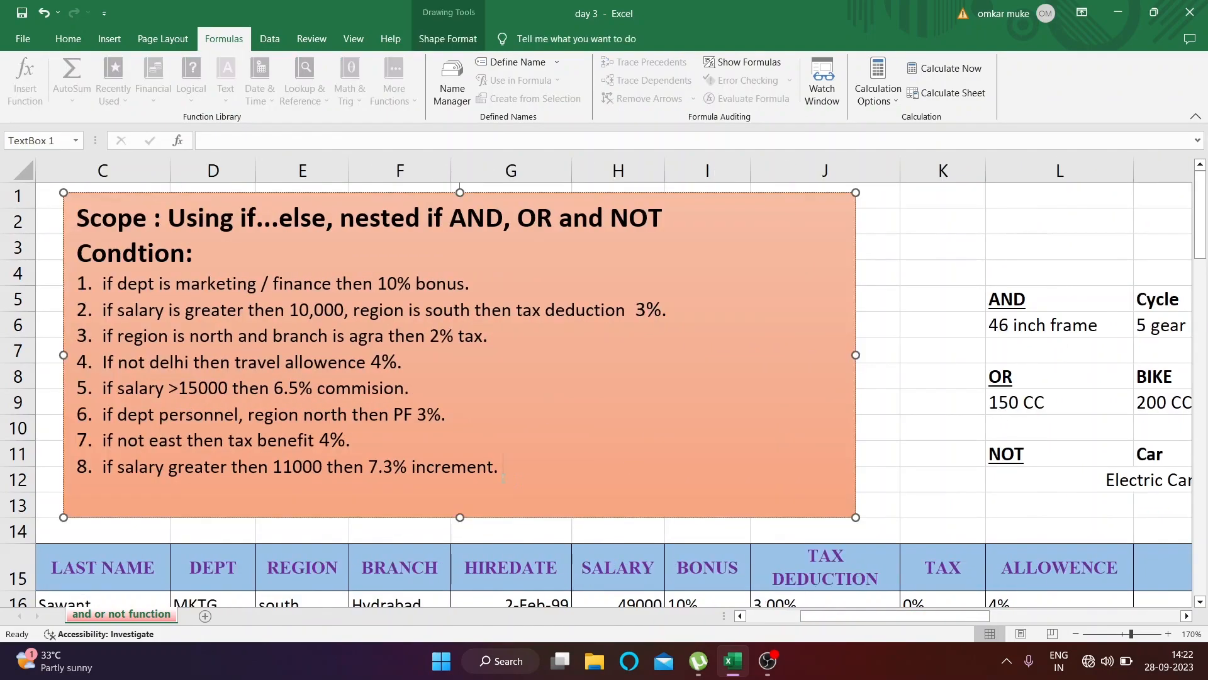